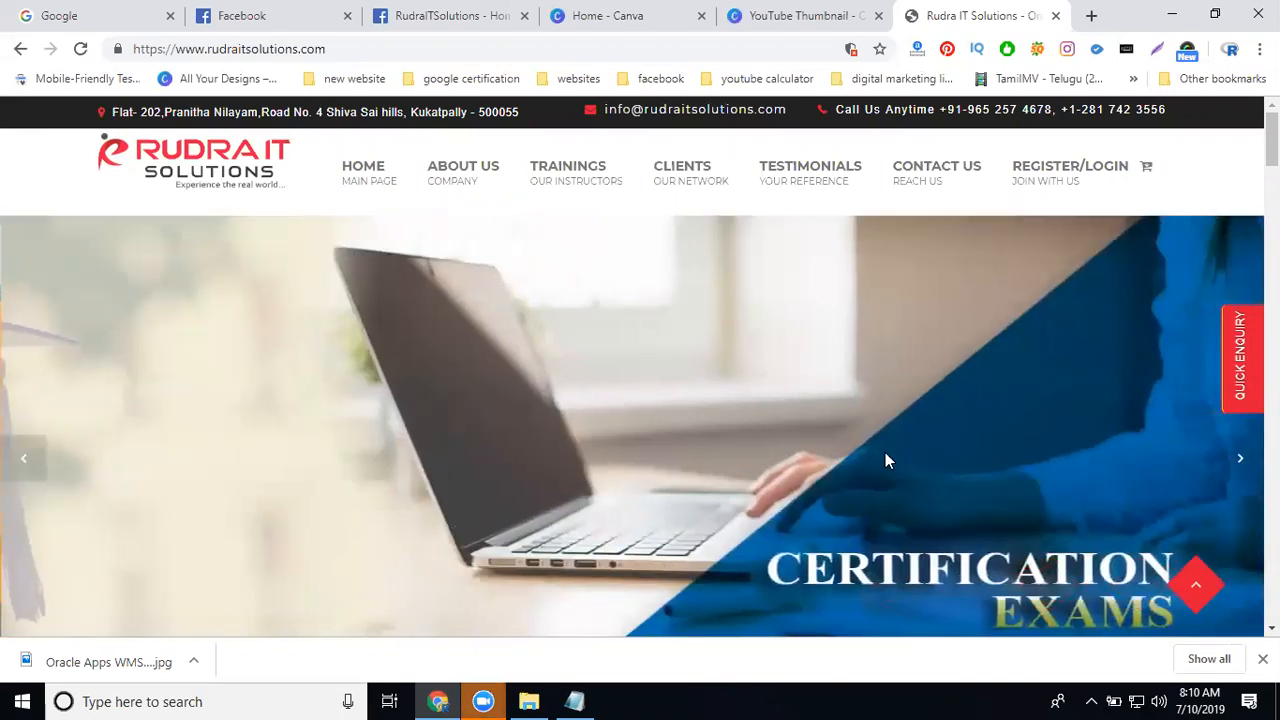
# Step: Switch to the RudraITSolutions Facebook page and start creating a new event
pyautogui.click(400, 23)
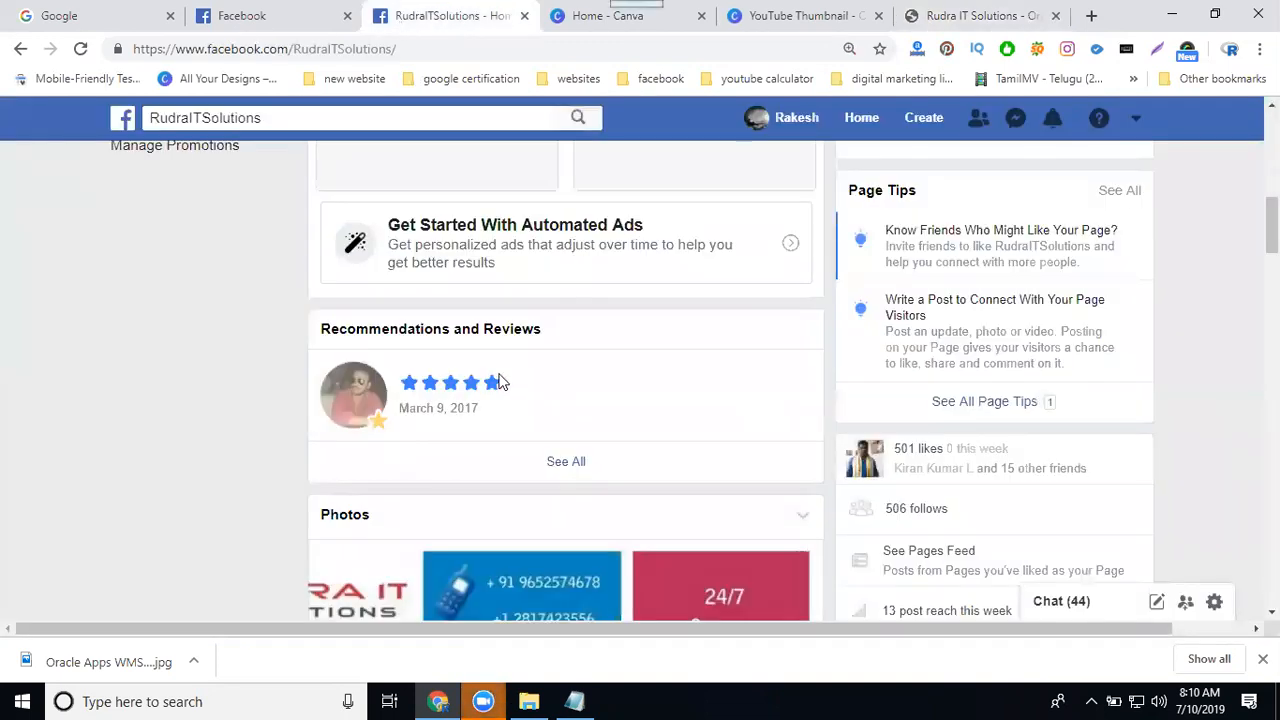
pyautogui.scroll(8, 493, 368)
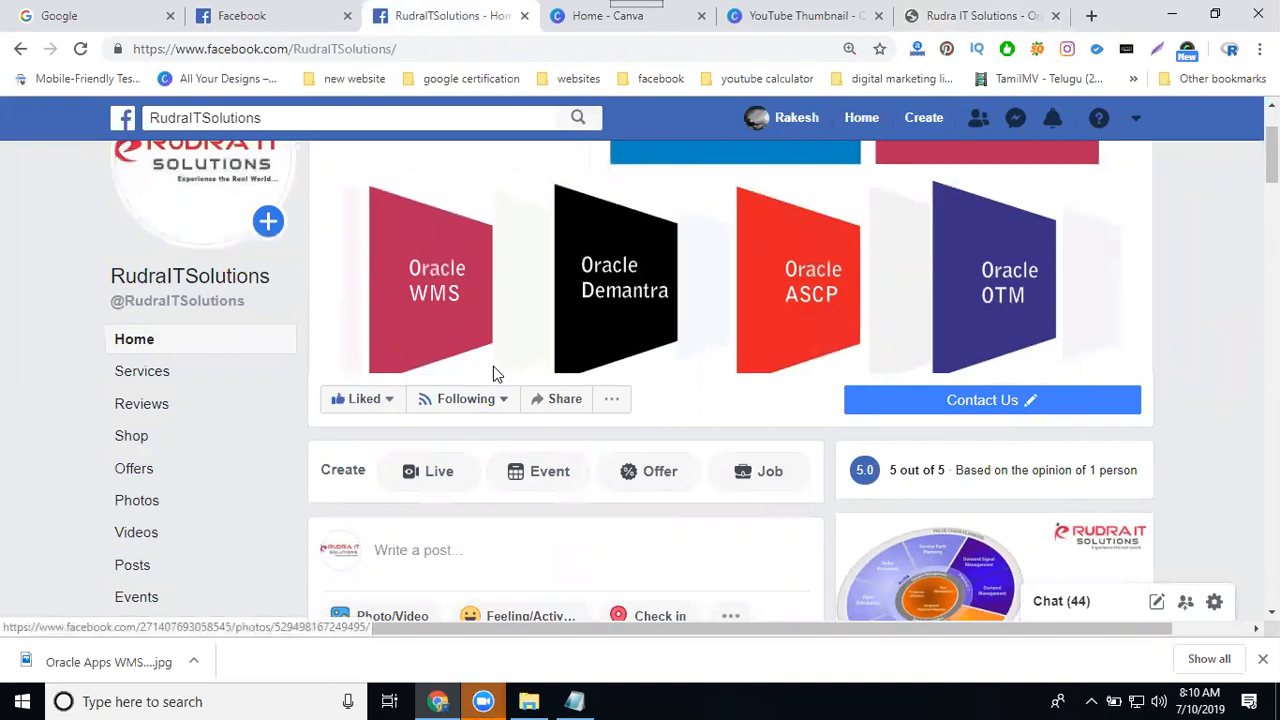
pyautogui.scroll(-1, 500, 385)
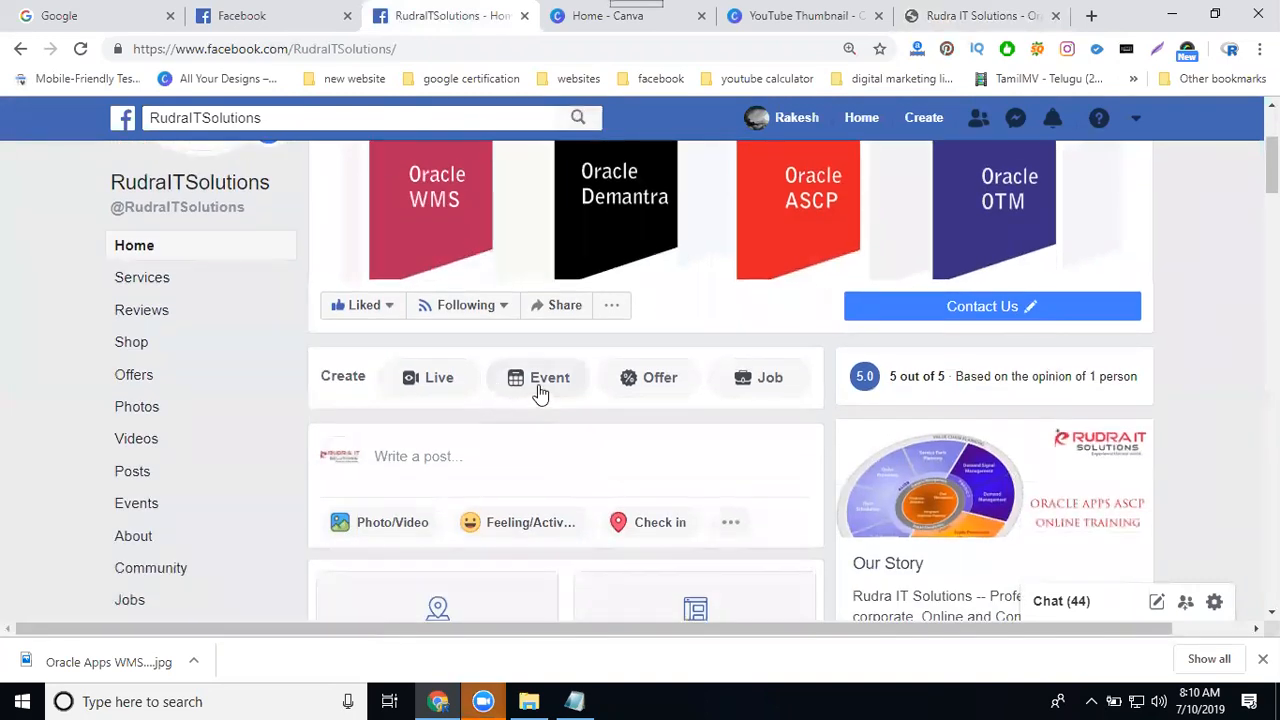
pyautogui.click(540, 390)
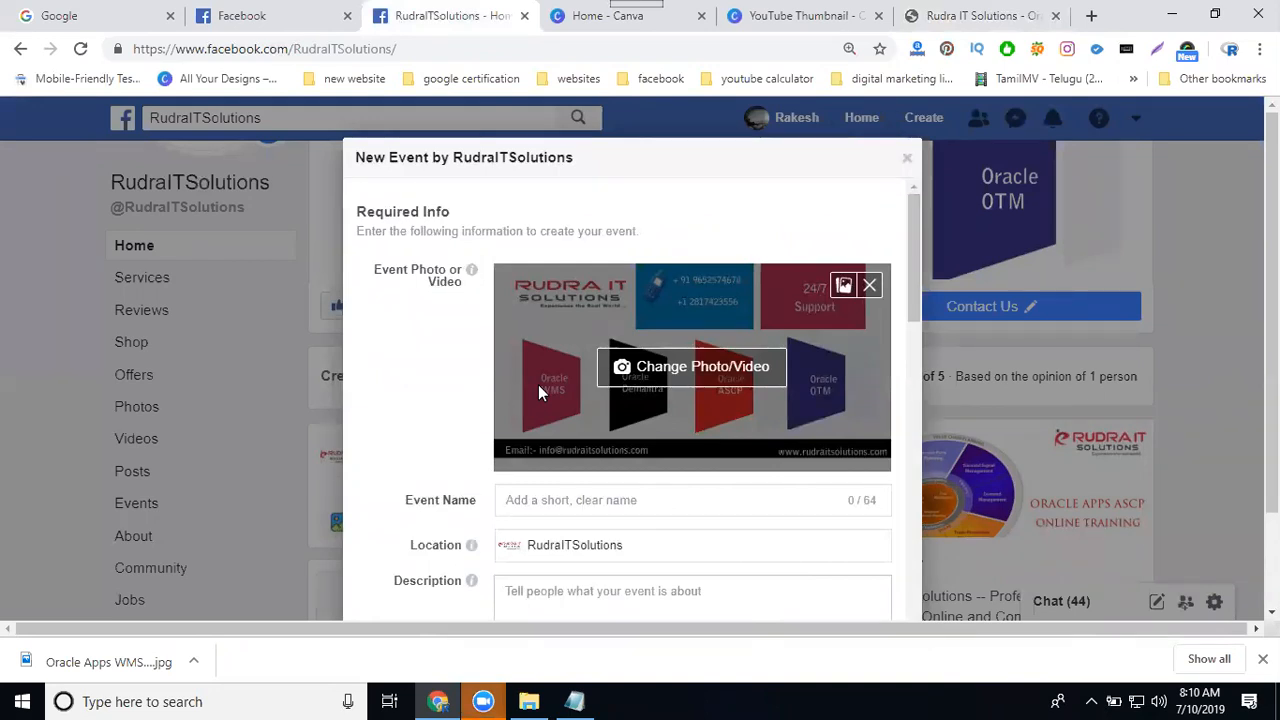
# Step: Replace the event photo with the Oracle Apps WMS OTMOnline Training Demo image from the Downloads folder
pyautogui.click(671, 373)
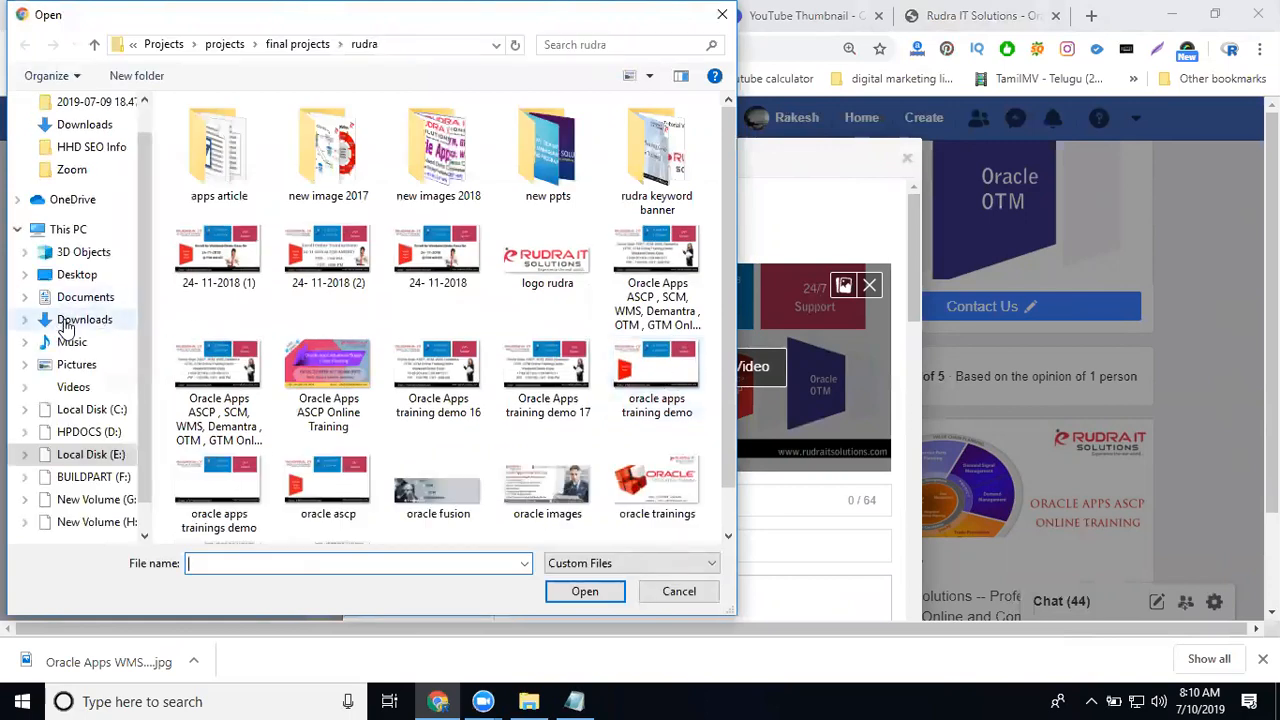
pyautogui.click(63, 320)
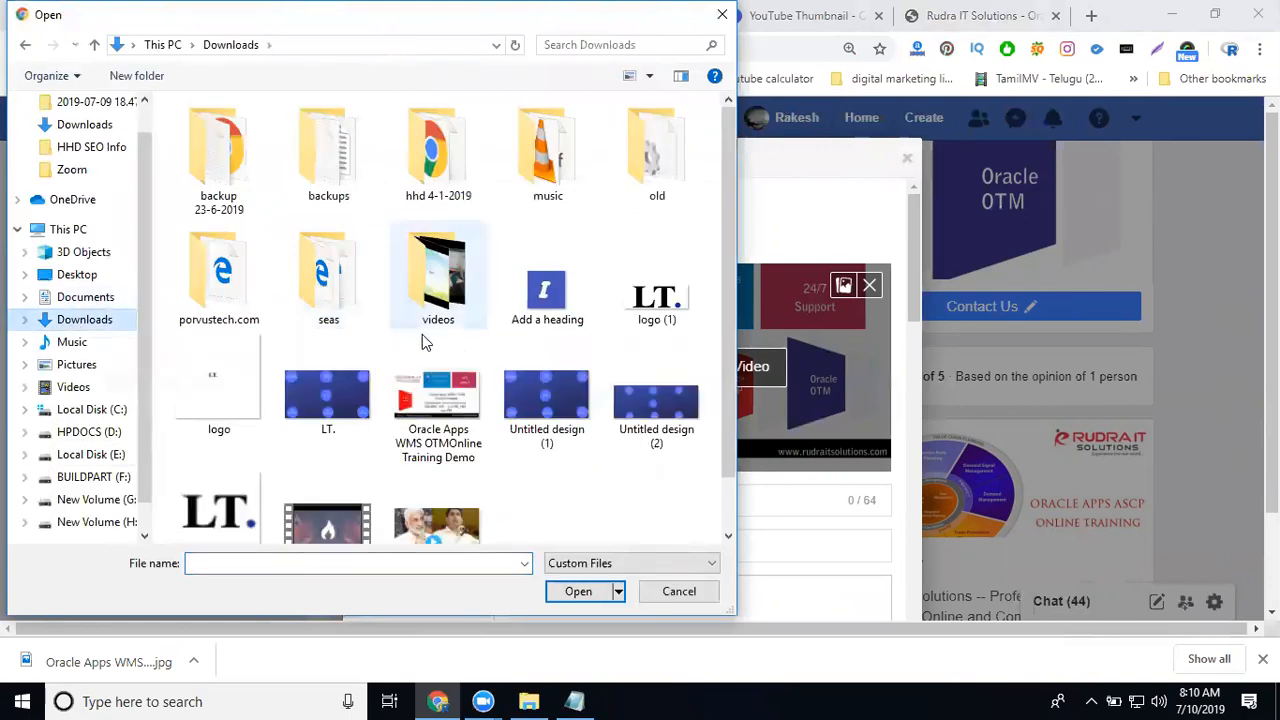
pyautogui.doubleClick(441, 392)
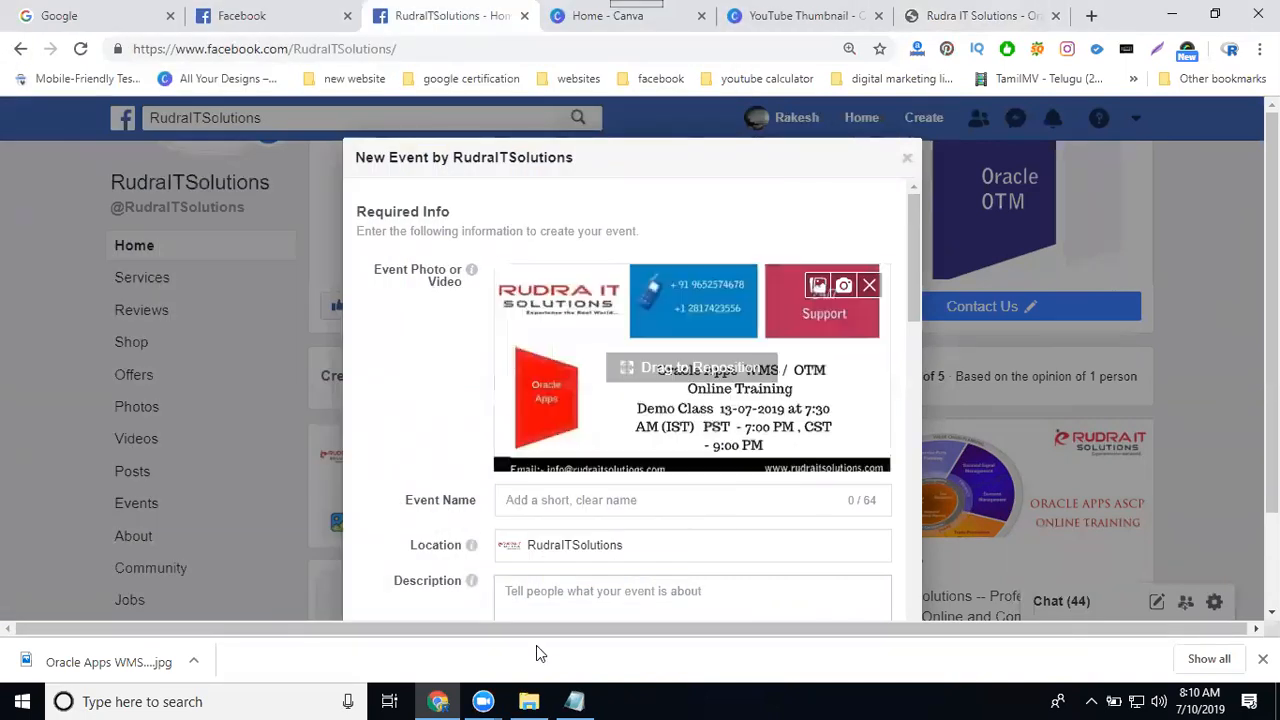
# Step: Copy the Oracle Apps WMS OTMOnline Training Demo line from the Notepad file into the event name, adding a space before "Online"
pyautogui.click(574, 701)
pyautogui.click(346, 119)
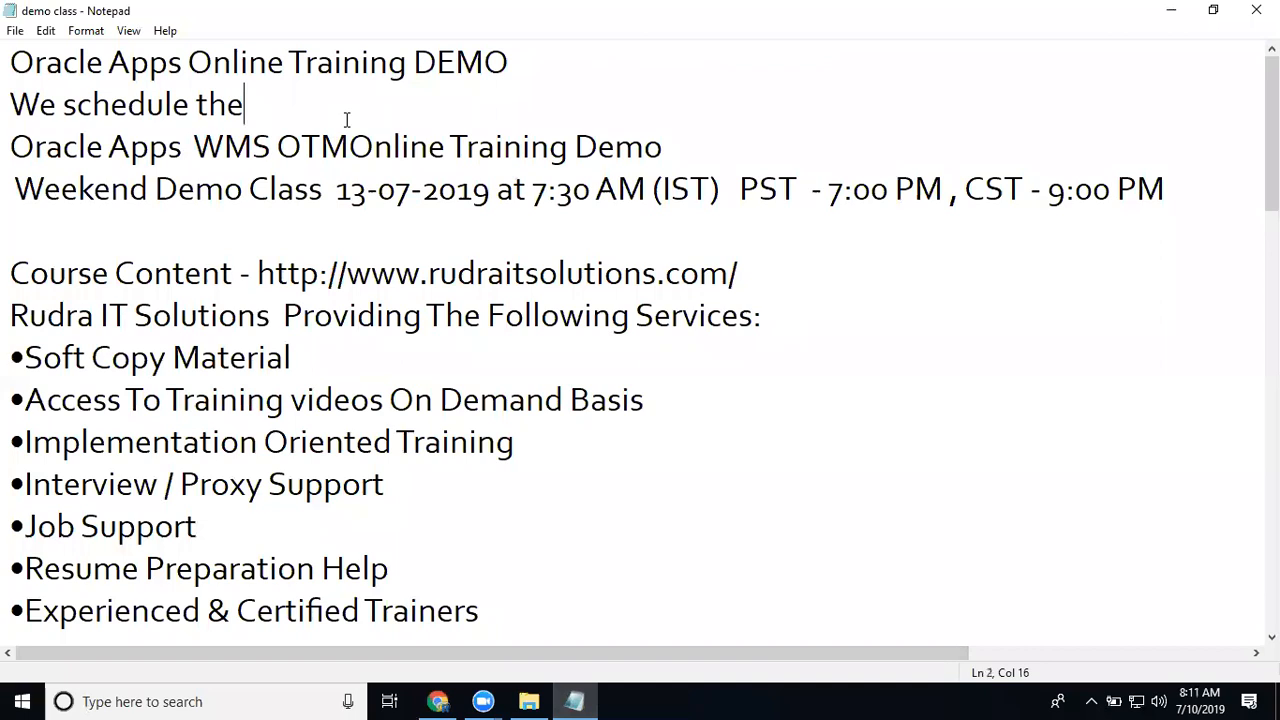
pyautogui.moveTo(677, 140); pyautogui.dragTo(8, 157)
pyautogui.hotkey('ctrl', 'c')
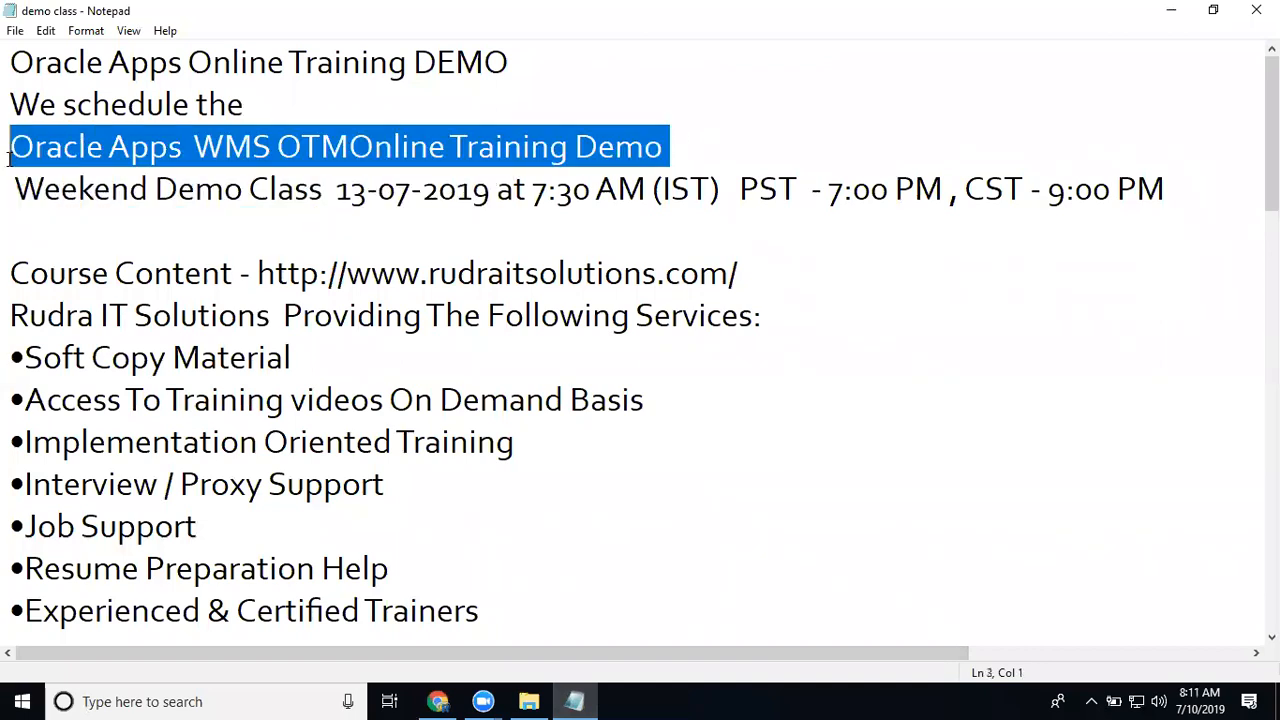
pyautogui.click(1170, 11)
pyautogui.click(587, 492)
pyautogui.hotkey('ctrl', 'v')
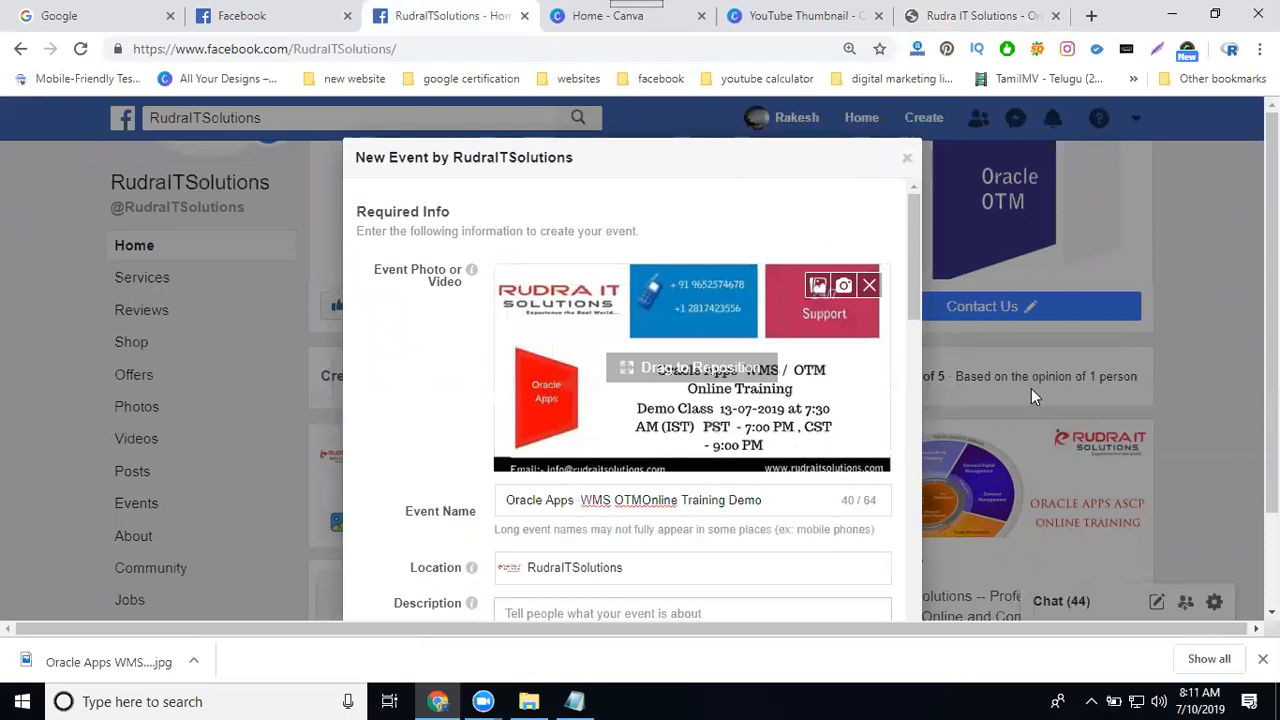
pyautogui.scroll(-1, 1040, 390)
pyautogui.click(643, 395)
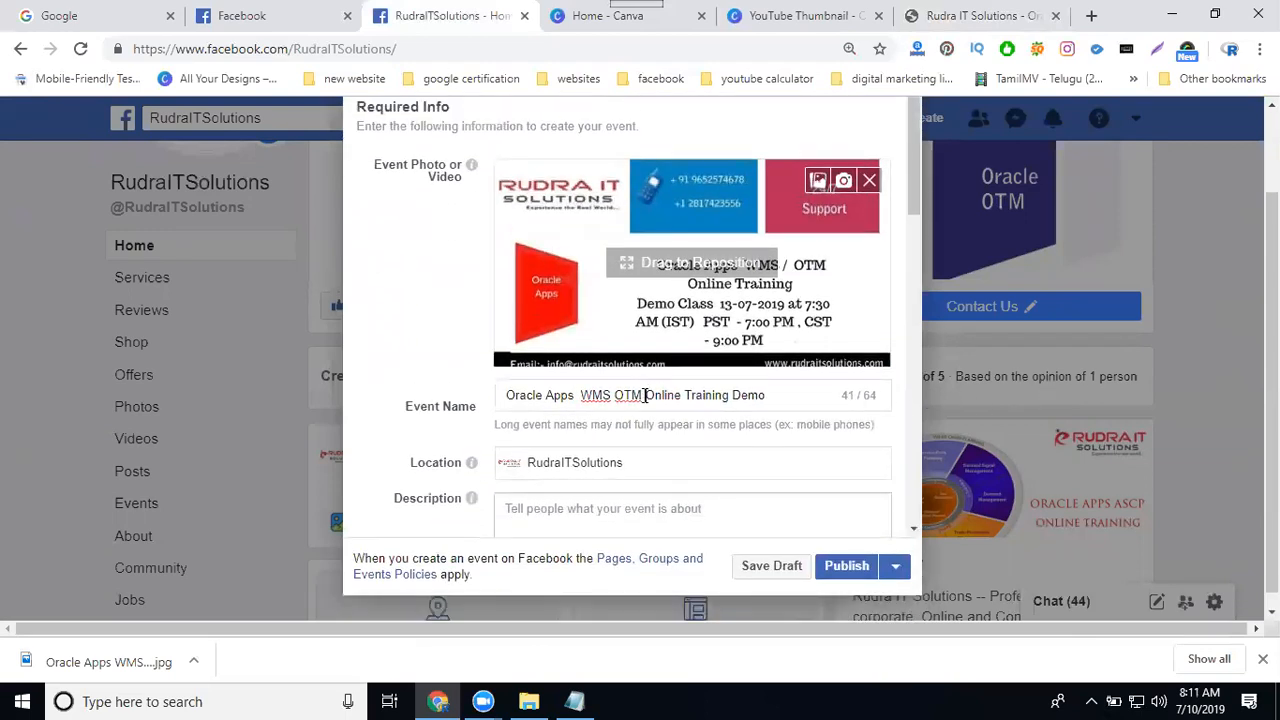
# Step: Set the event location to the city of Hyderabad
pyautogui.doubleClick(562, 463)
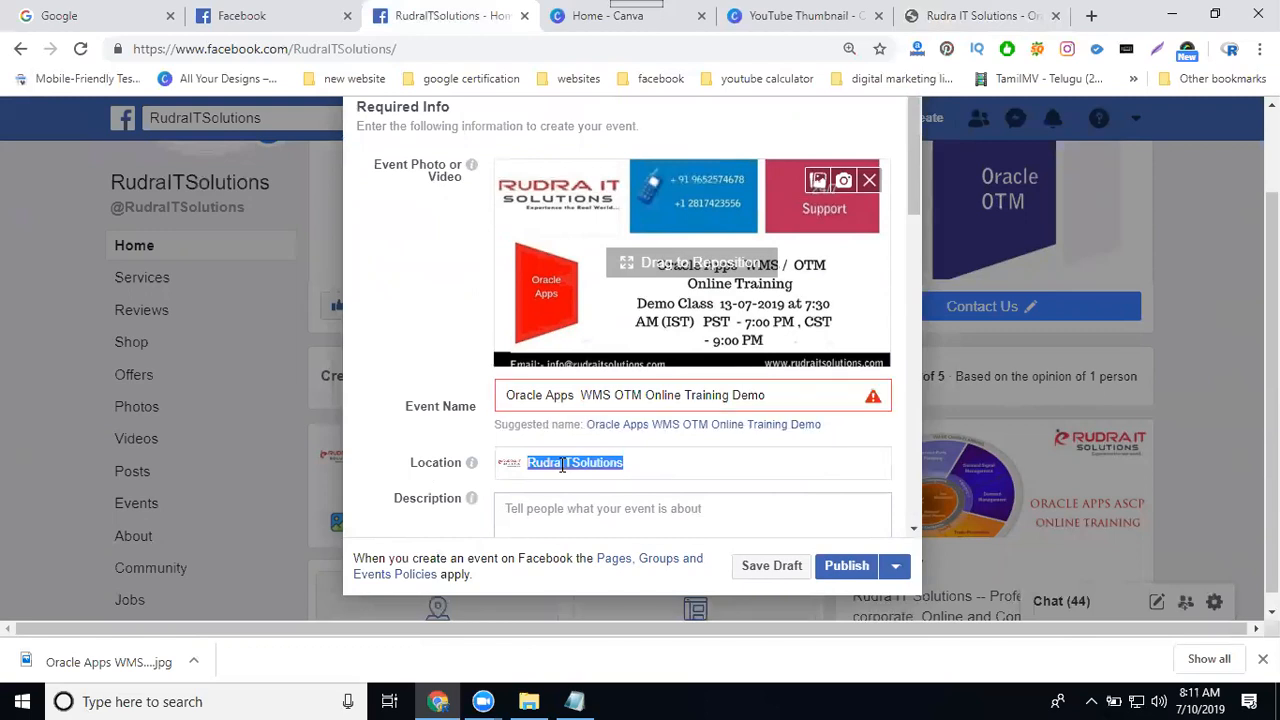
pyautogui.write('hyderabad')
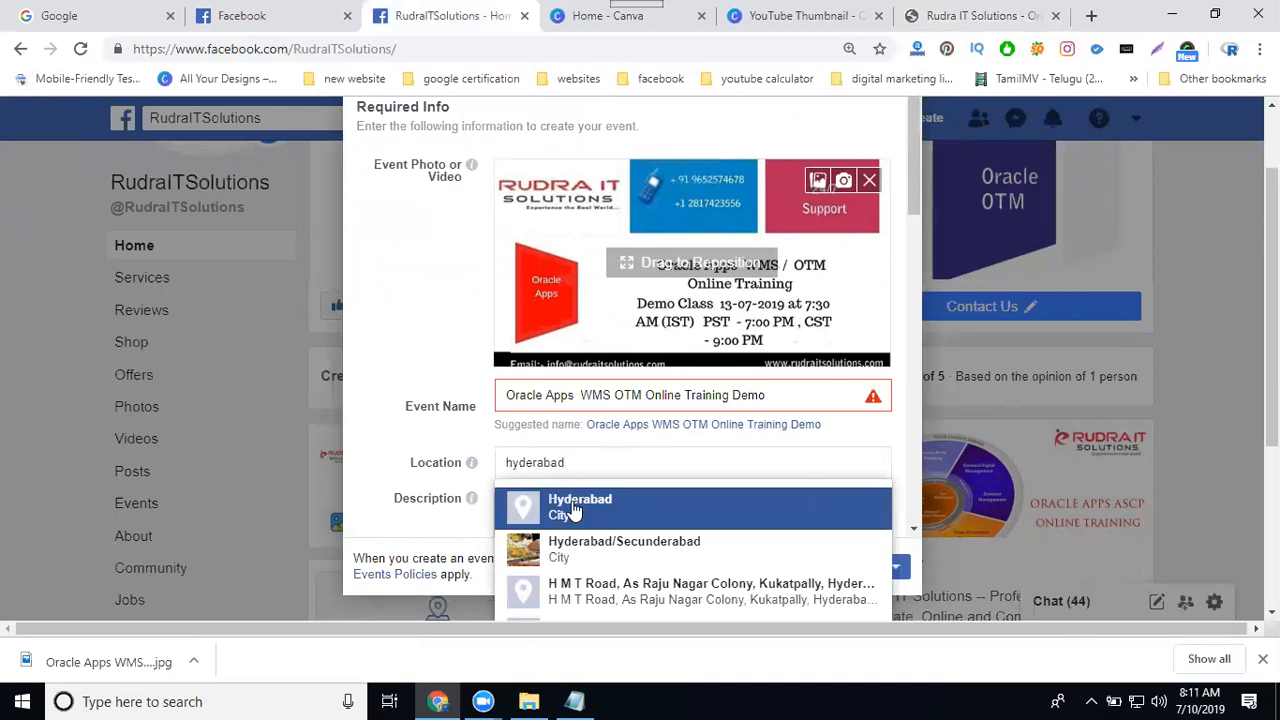
pyautogui.click(577, 506)
# Step: Copy the Notepad text from the training demo title line through the contact e-mail line into the event description
pyautogui.scroll(-1, 643, 462)
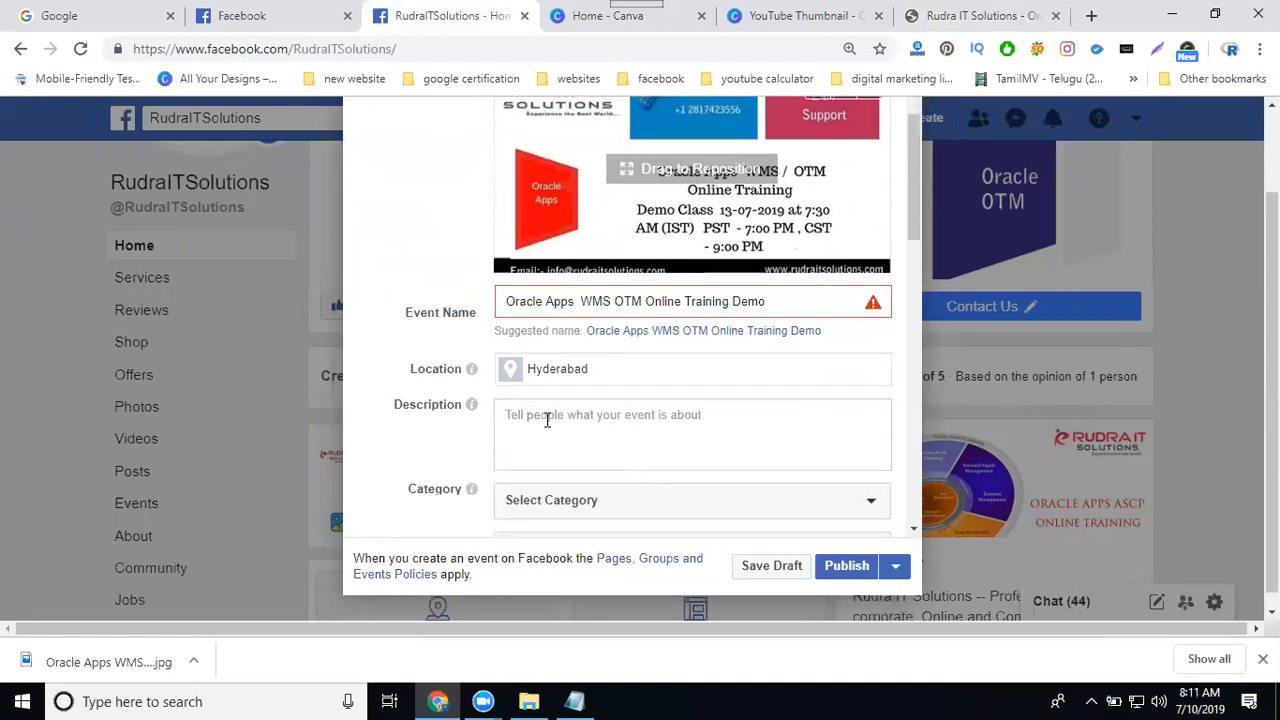
pyautogui.click(574, 701)
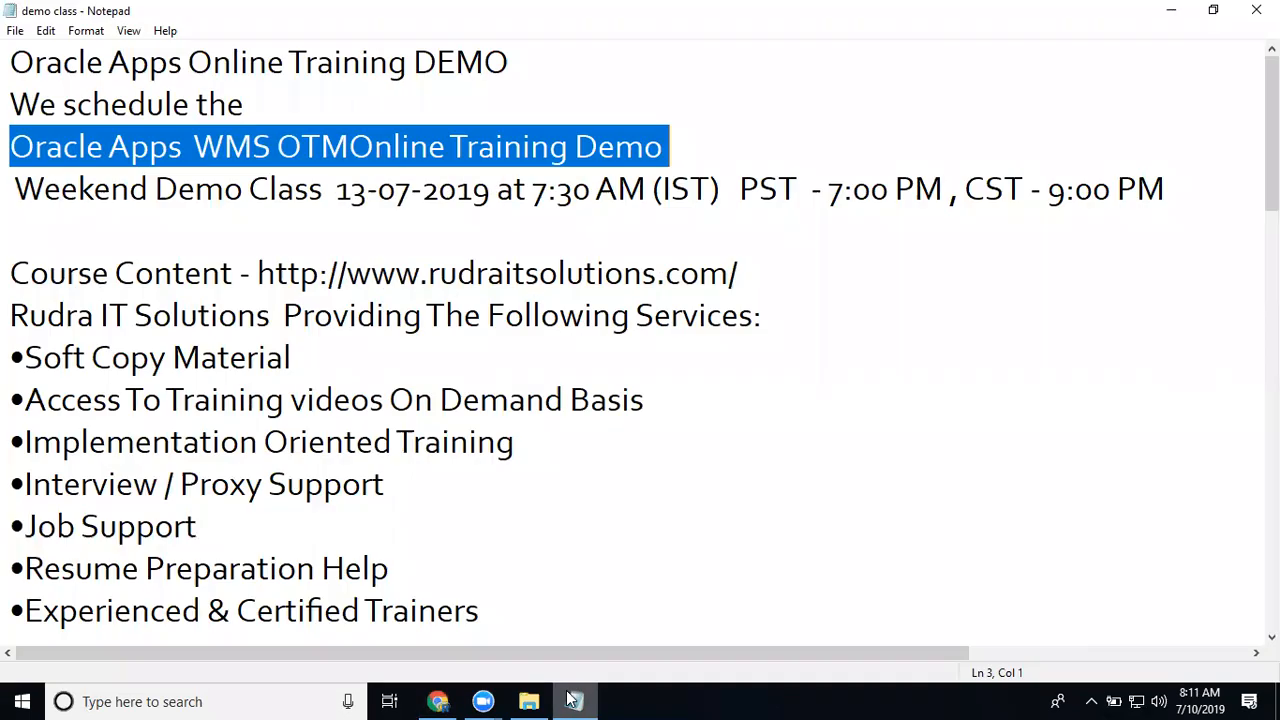
pyautogui.click(338, 315)
pyautogui.click(10, 147)
pyautogui.moveTo(10, 147); pyautogui.dragTo(527, 563)
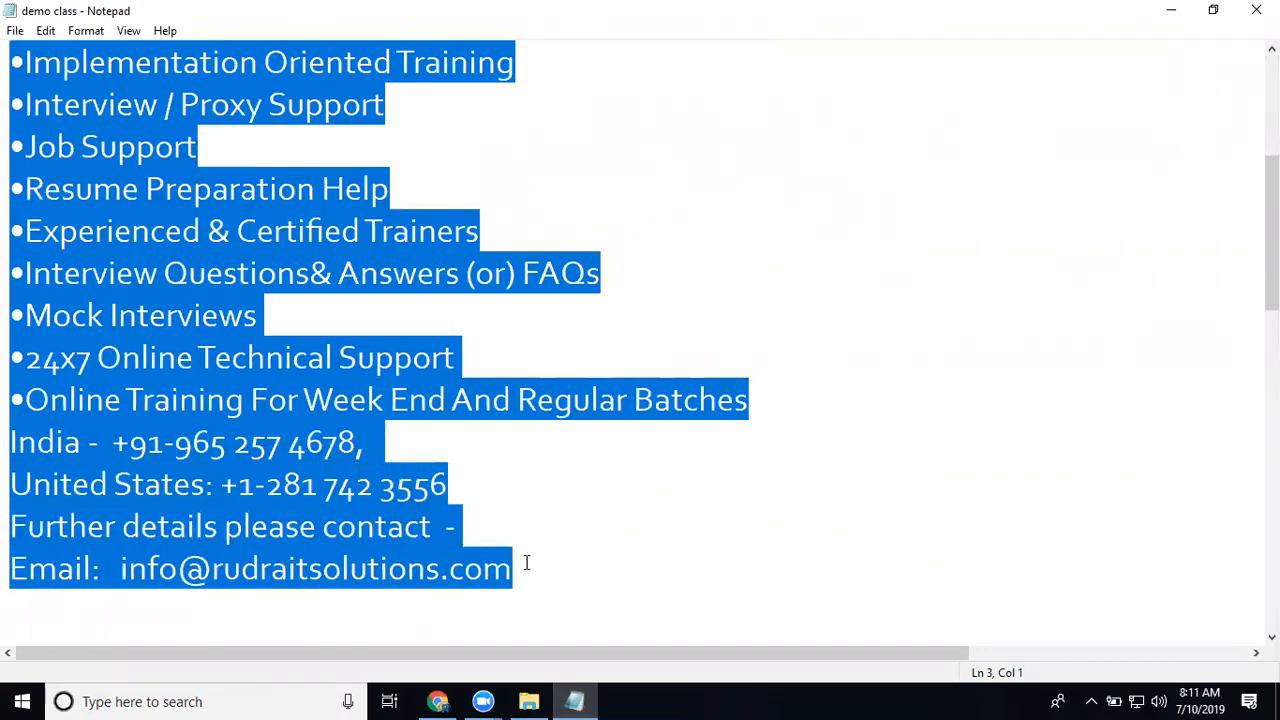
pyautogui.click(1169, 11)
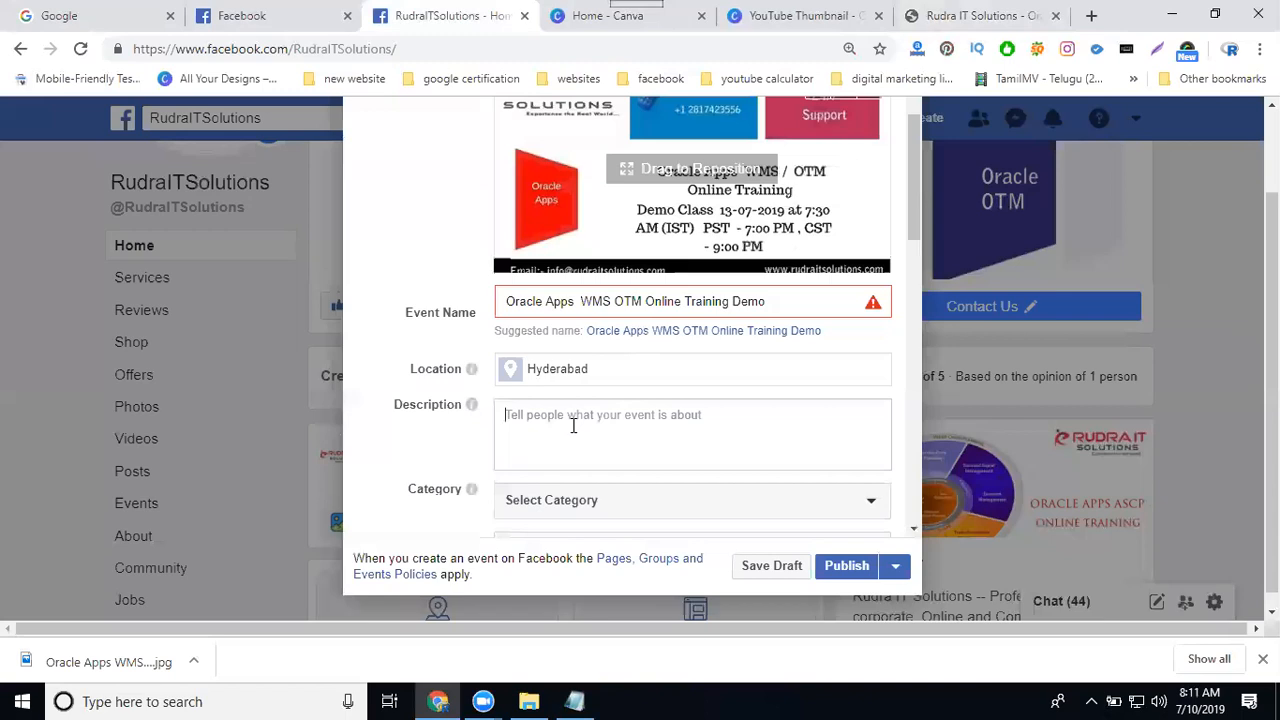
pyautogui.hotkey('ctrl', 'v')
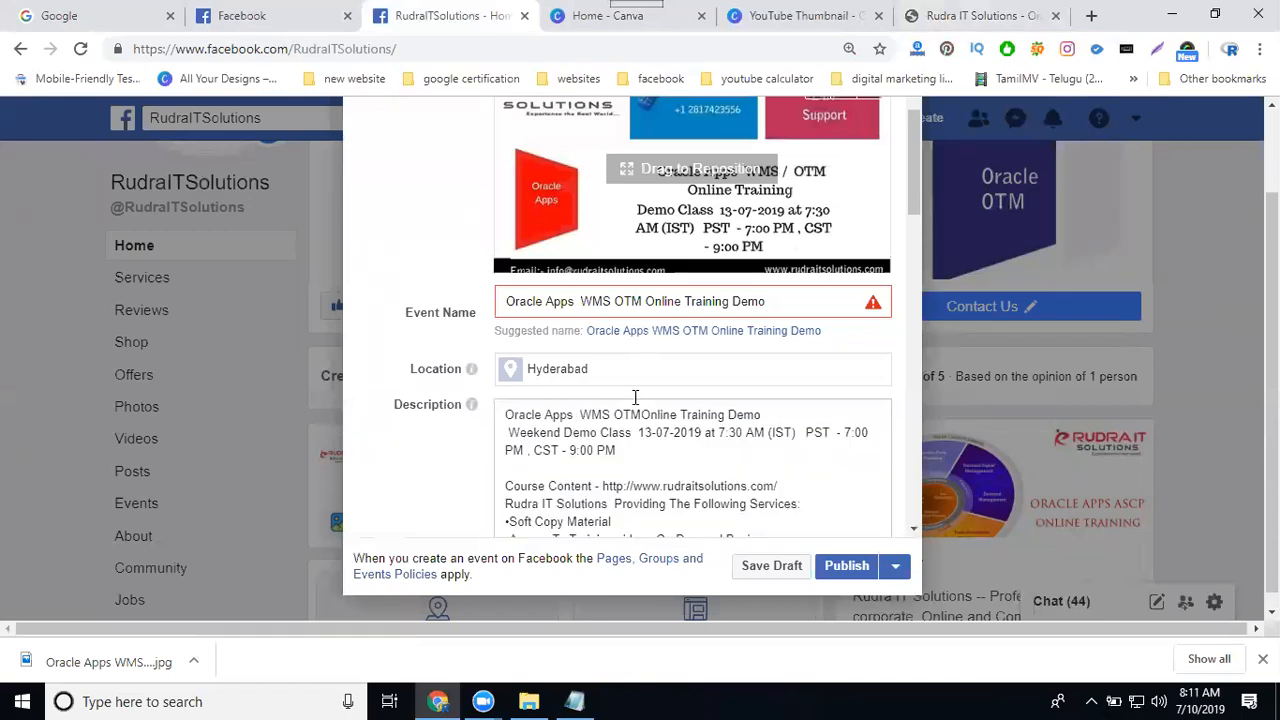
# Step: Change the event name to "Oracle Apps wms otm Online Training Demo", with the course abbreviations in lowercase
pyautogui.click(687, 301)
pyautogui.press('BackSpace')
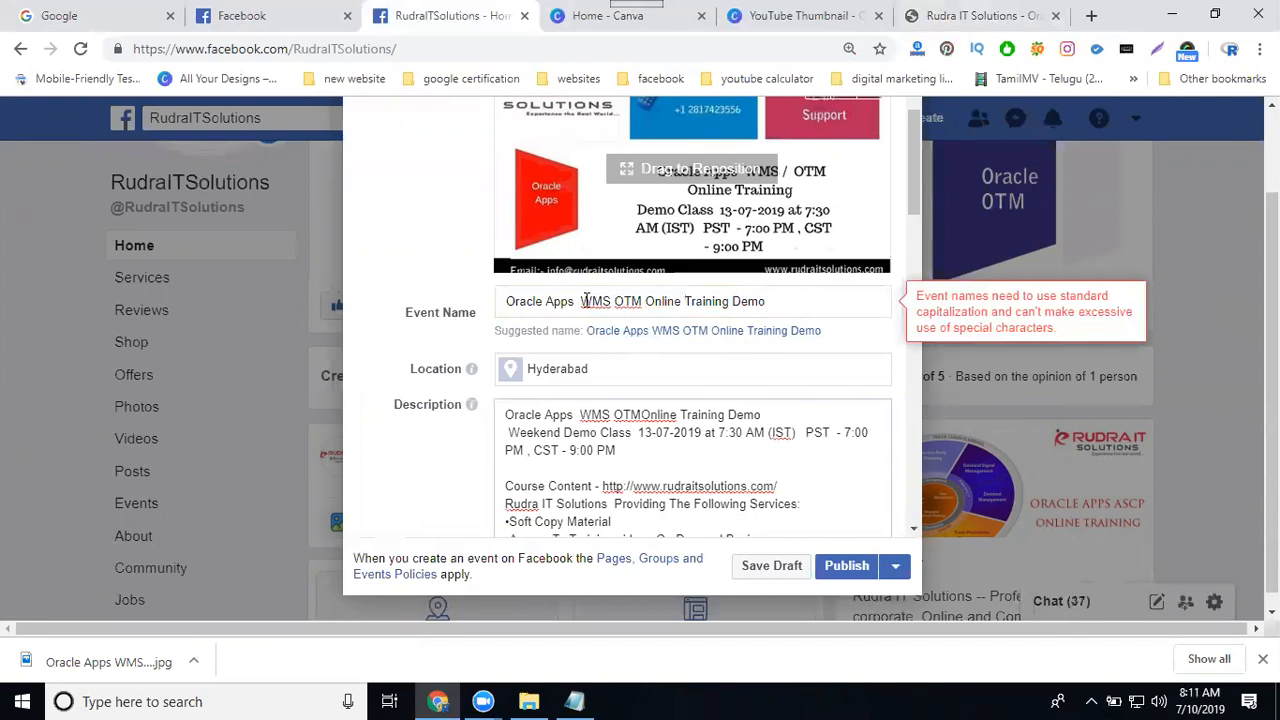
pyautogui.moveTo(573, 301); pyautogui.dragTo(643, 300)
pyautogui.write('wms')
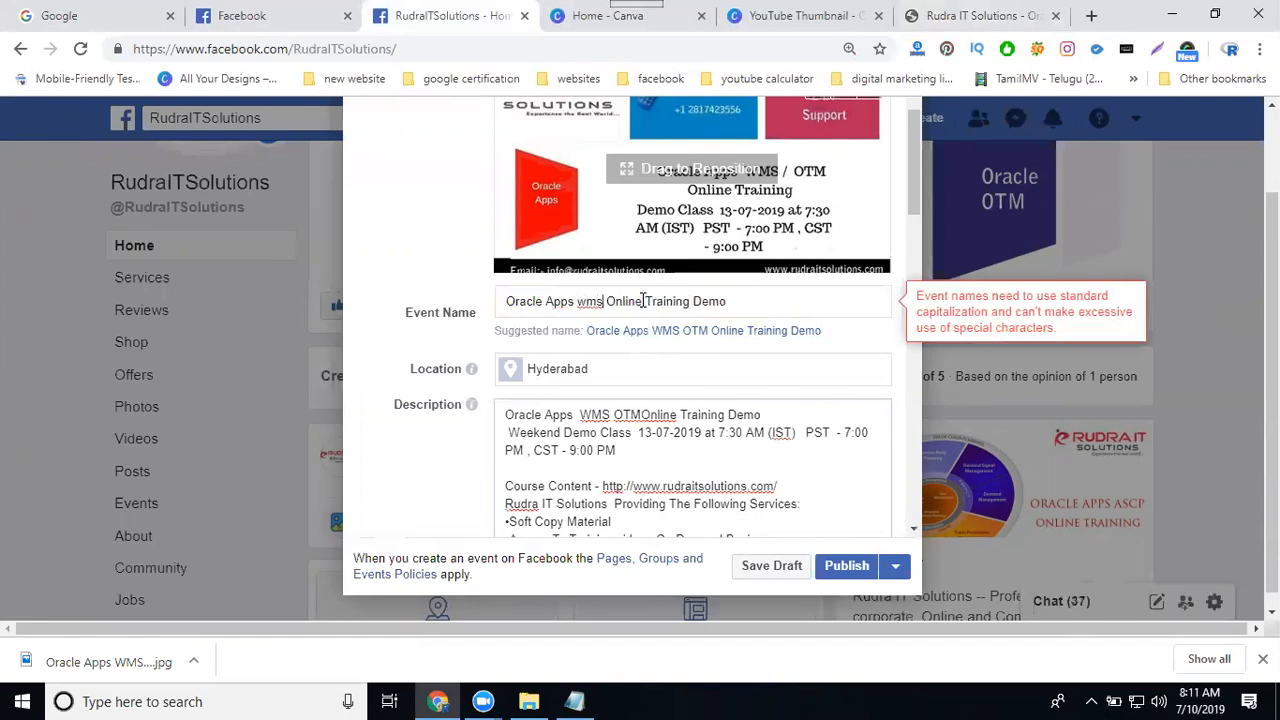
pyautogui.write(' otm')
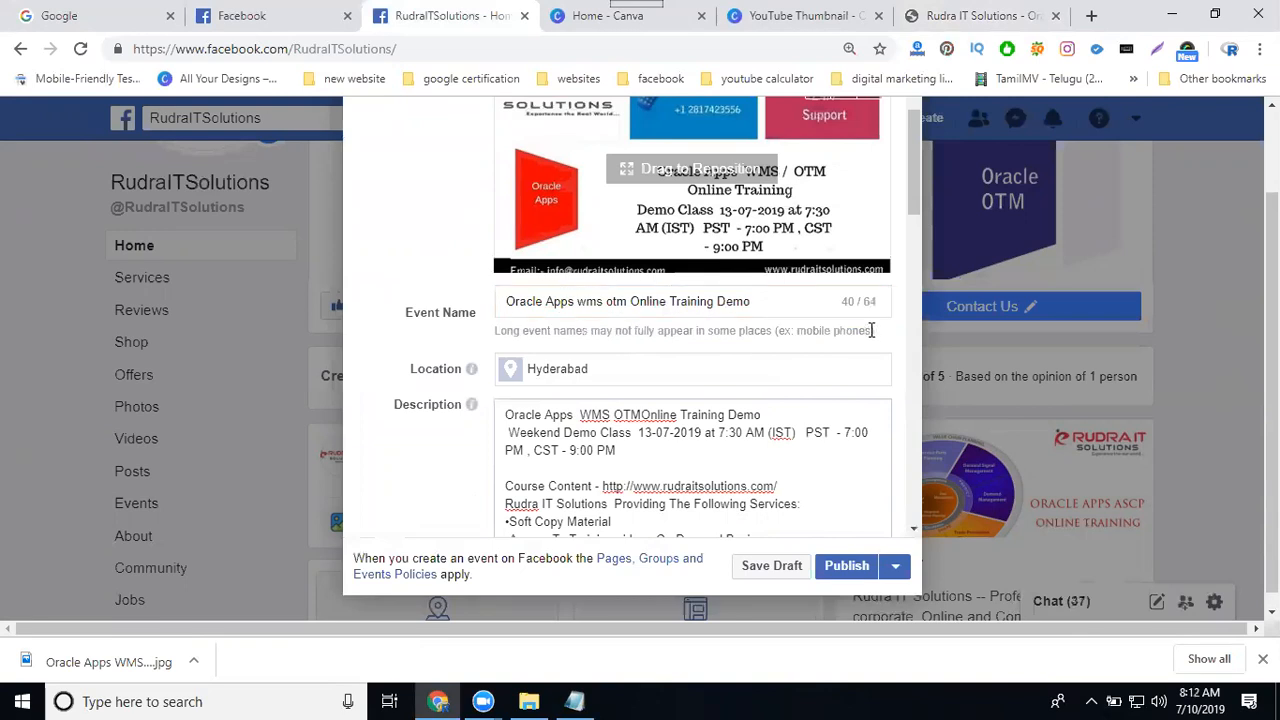
# Step: Set the event category to Other and the frequency to Occurs Once
pyautogui.scroll(-2, 412, 338)
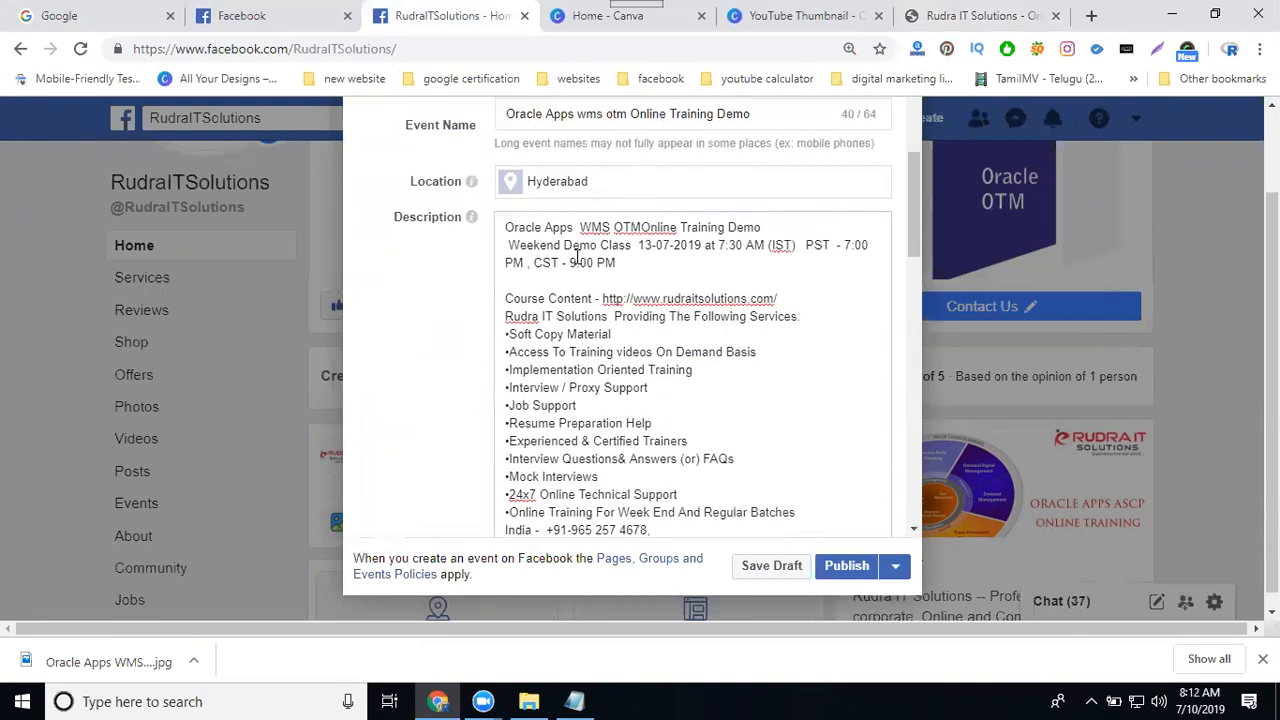
pyautogui.click(641, 226)
pyautogui.scroll(-3, 416, 314)
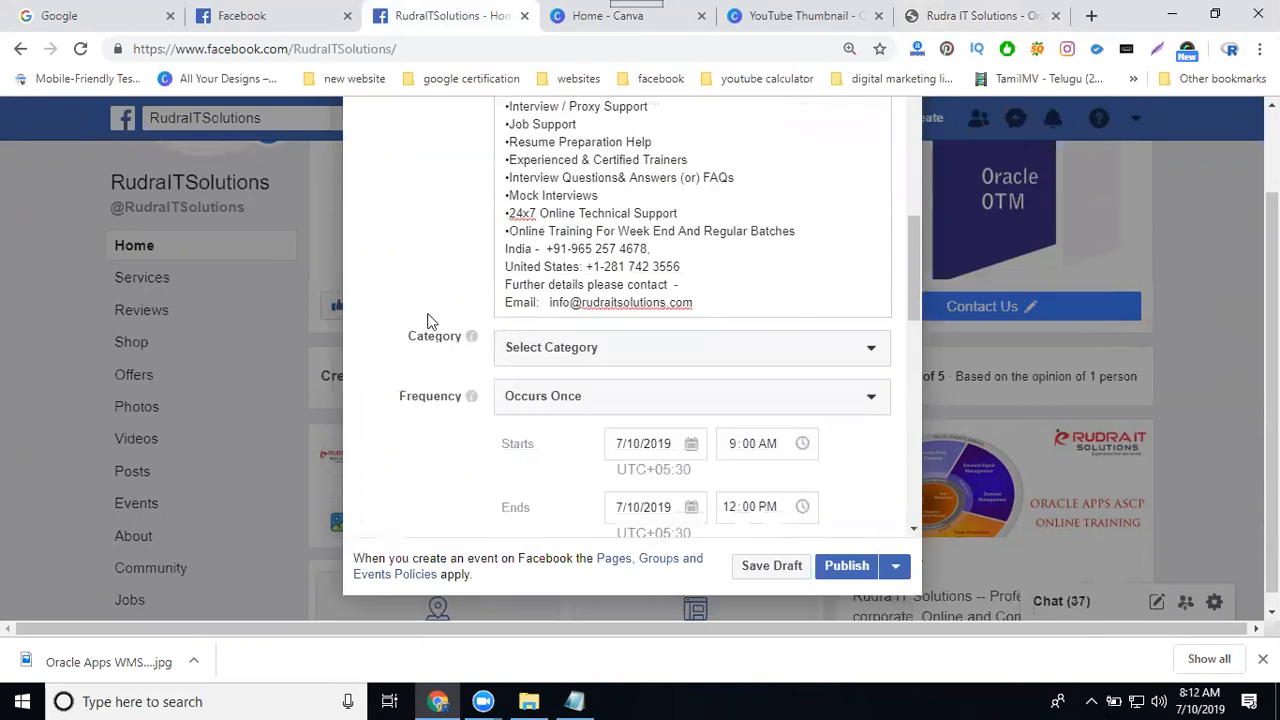
pyautogui.click(558, 350)
pyautogui.scroll(-1, 410, 272)
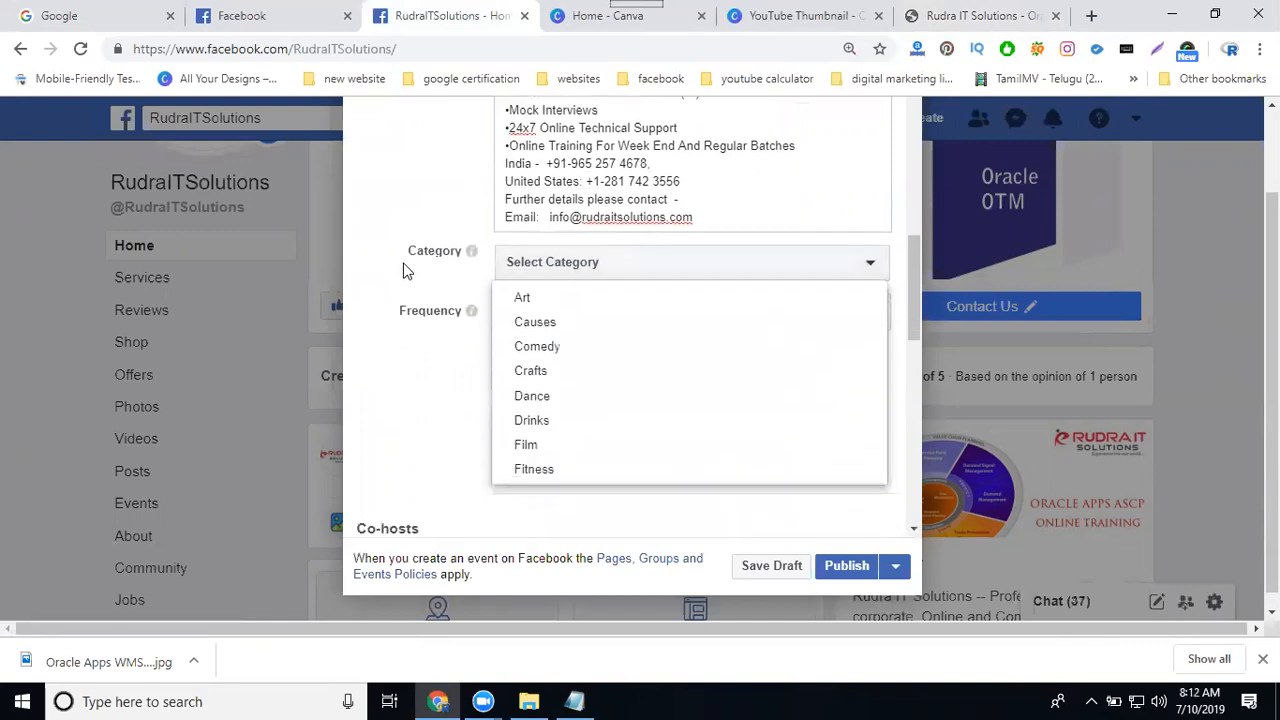
pyautogui.scroll(-1, 405, 270)
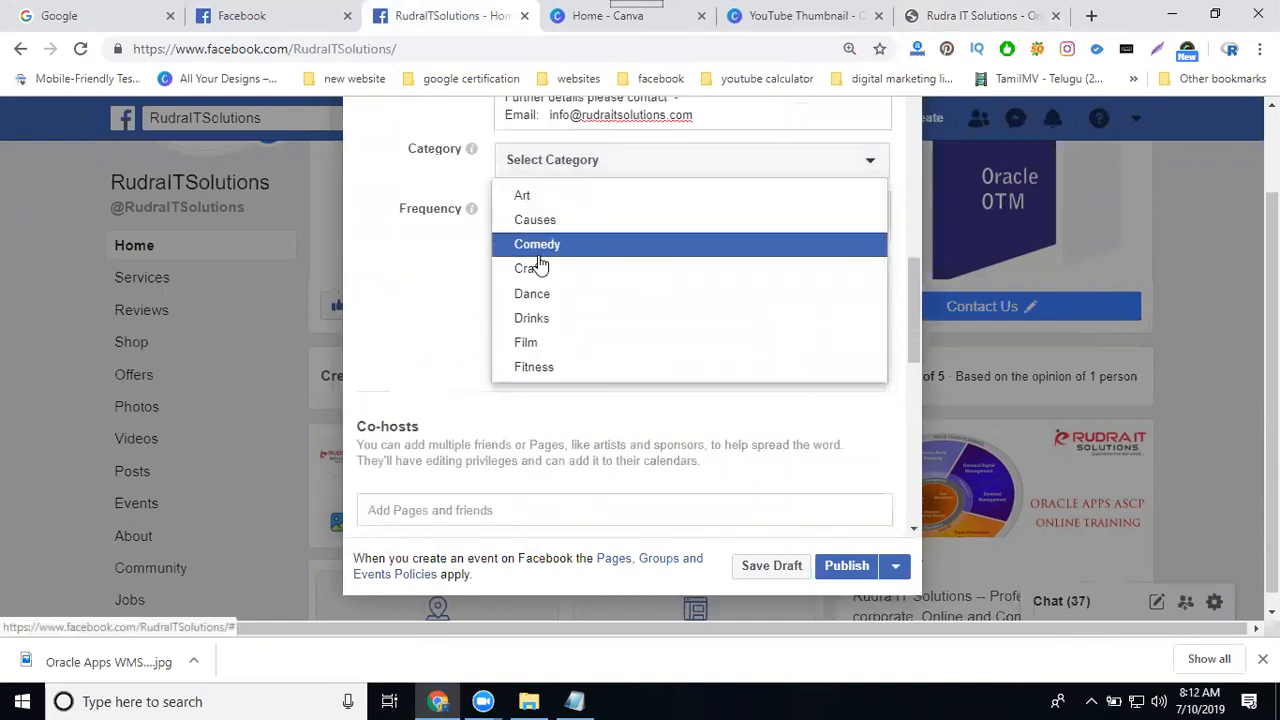
pyautogui.scroll(-1, 535, 325)
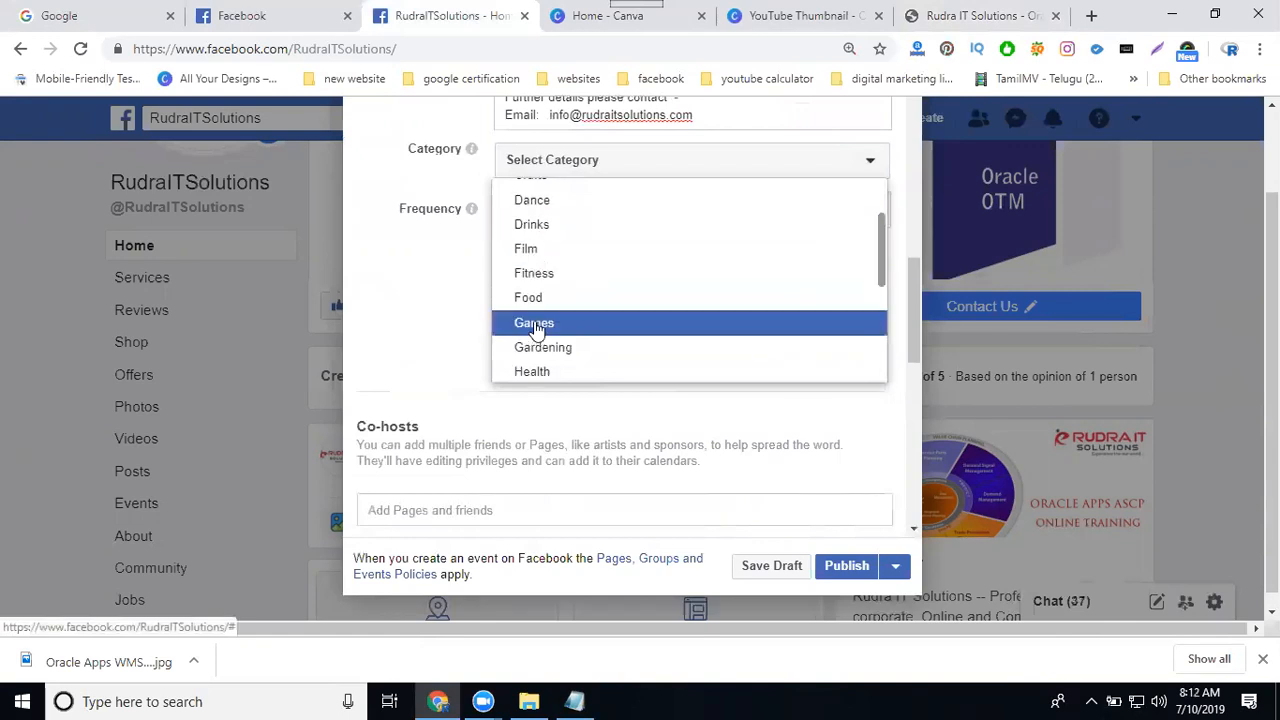
pyautogui.scroll(-3, 531, 295)
pyautogui.scroll(-2, 533, 278)
pyautogui.scroll(-1, 535, 272)
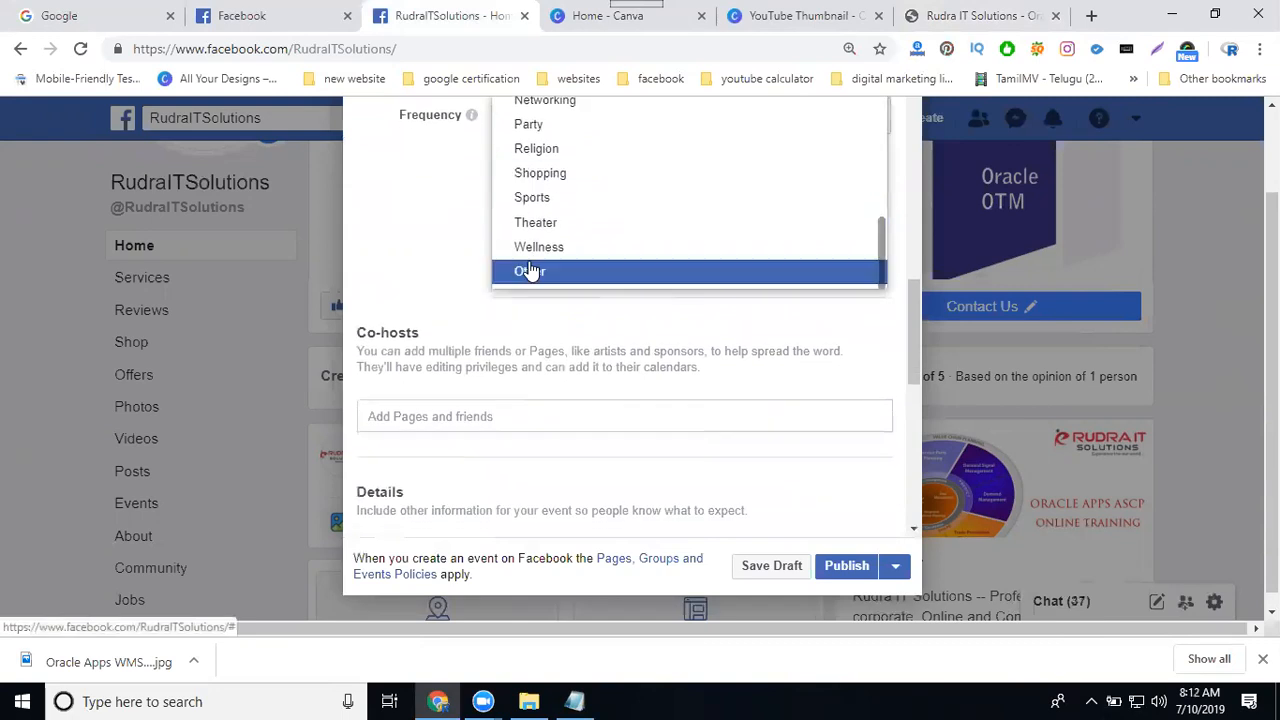
pyautogui.scroll(3, 540, 255)
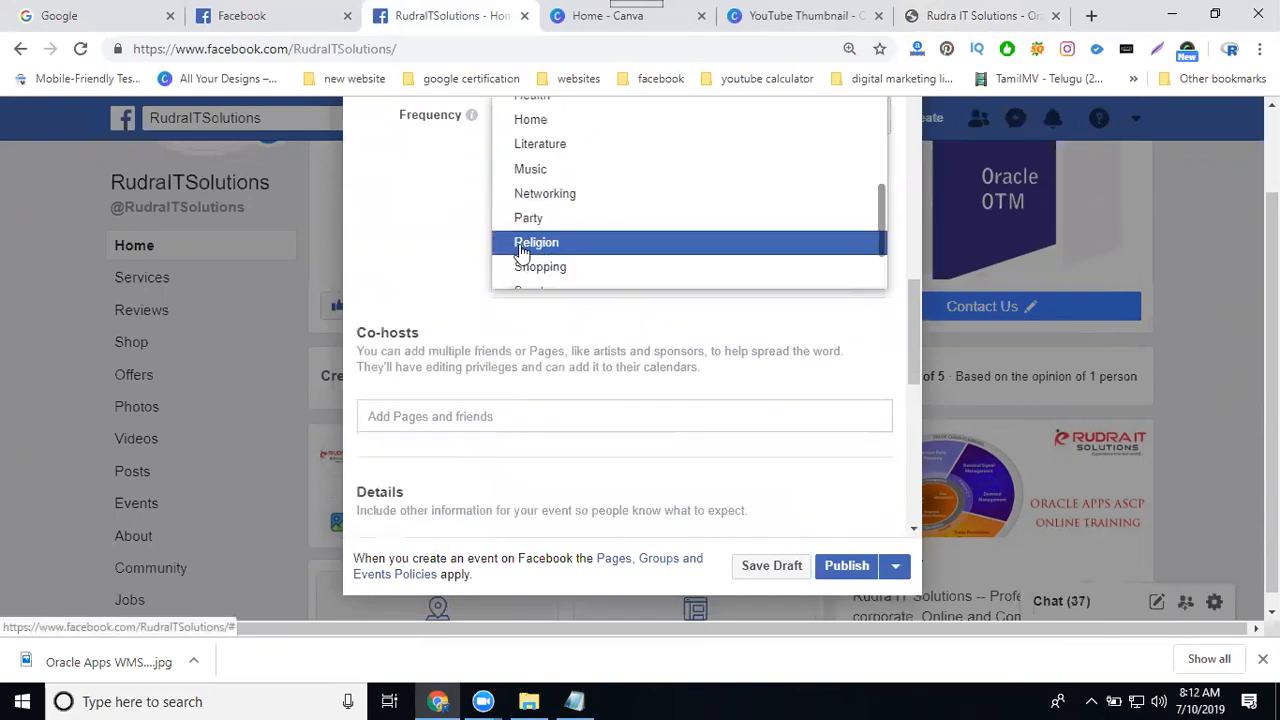
pyautogui.scroll(1, 449, 237)
pyautogui.scroll(1, 537, 256)
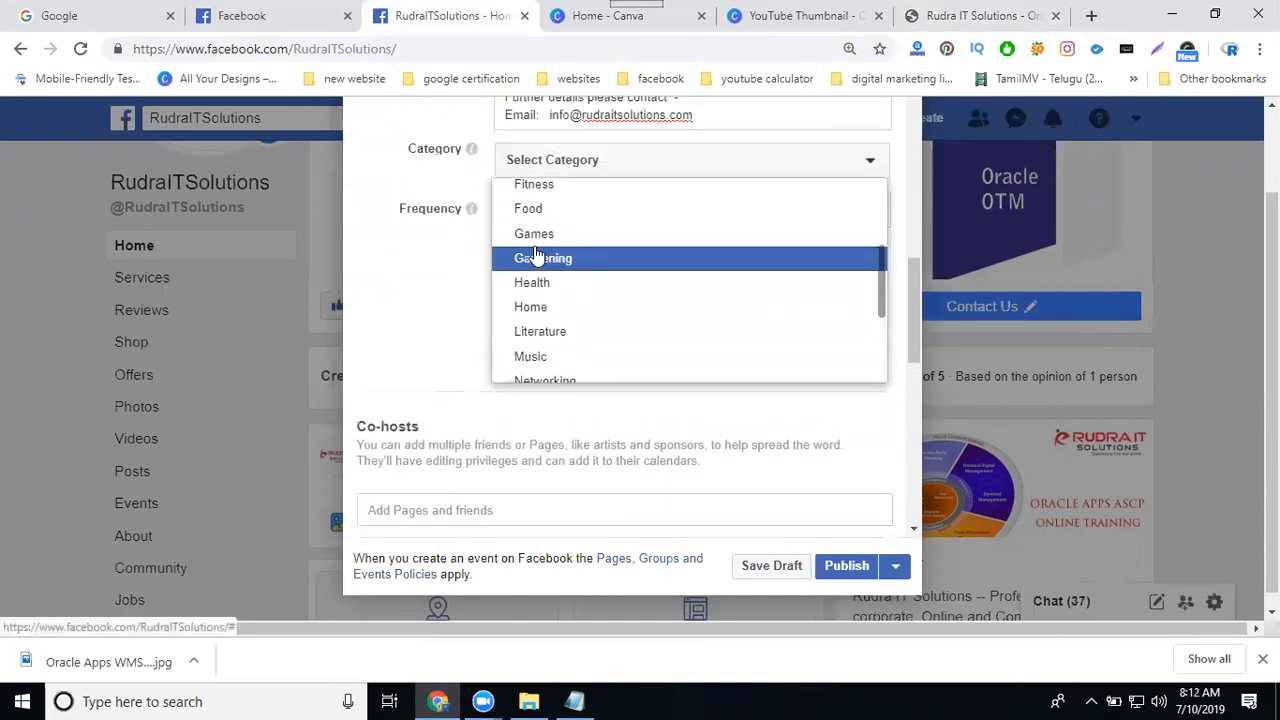
pyautogui.scroll(2, 537, 256)
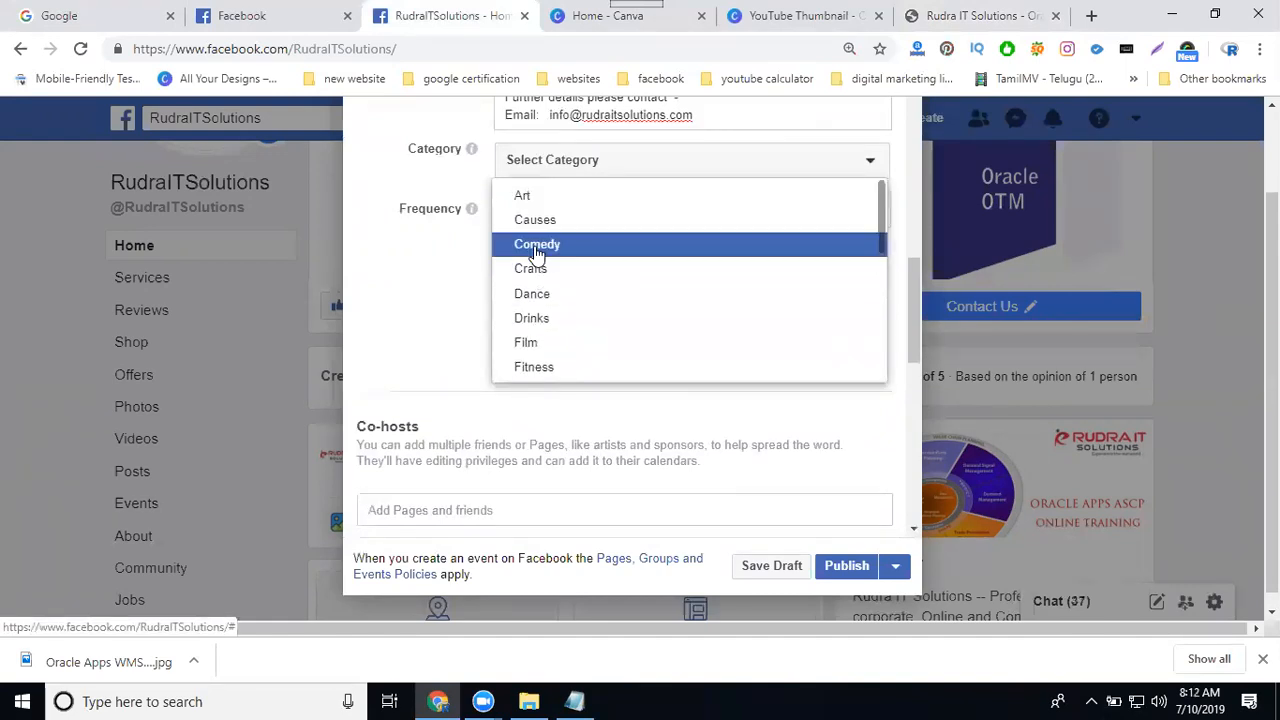
pyautogui.scroll(-4, 531, 246)
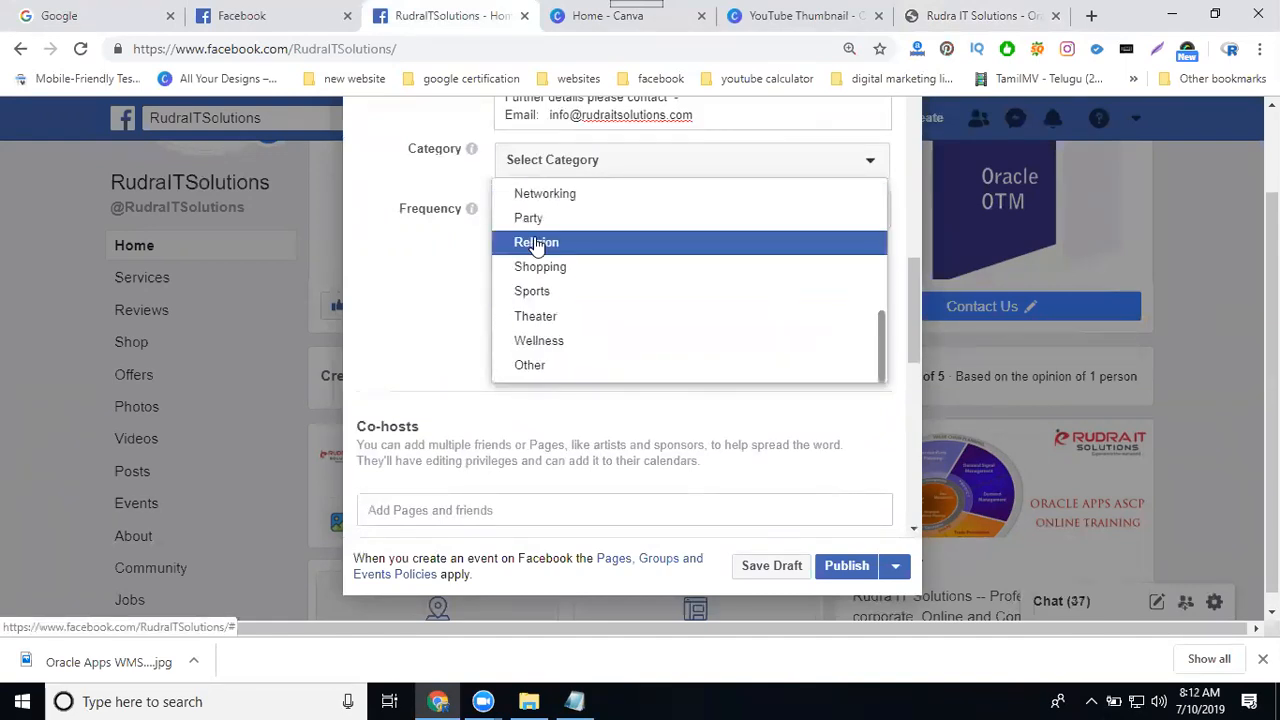
pyautogui.click(550, 367)
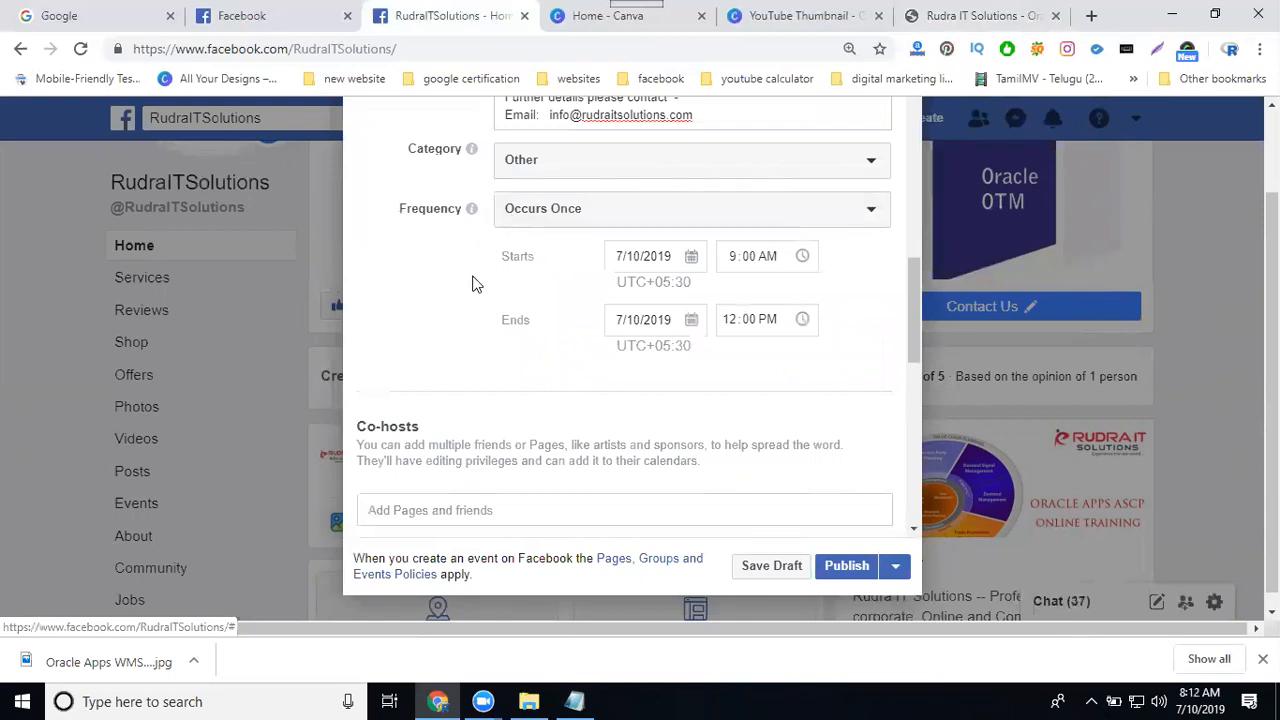
pyautogui.click(525, 217)
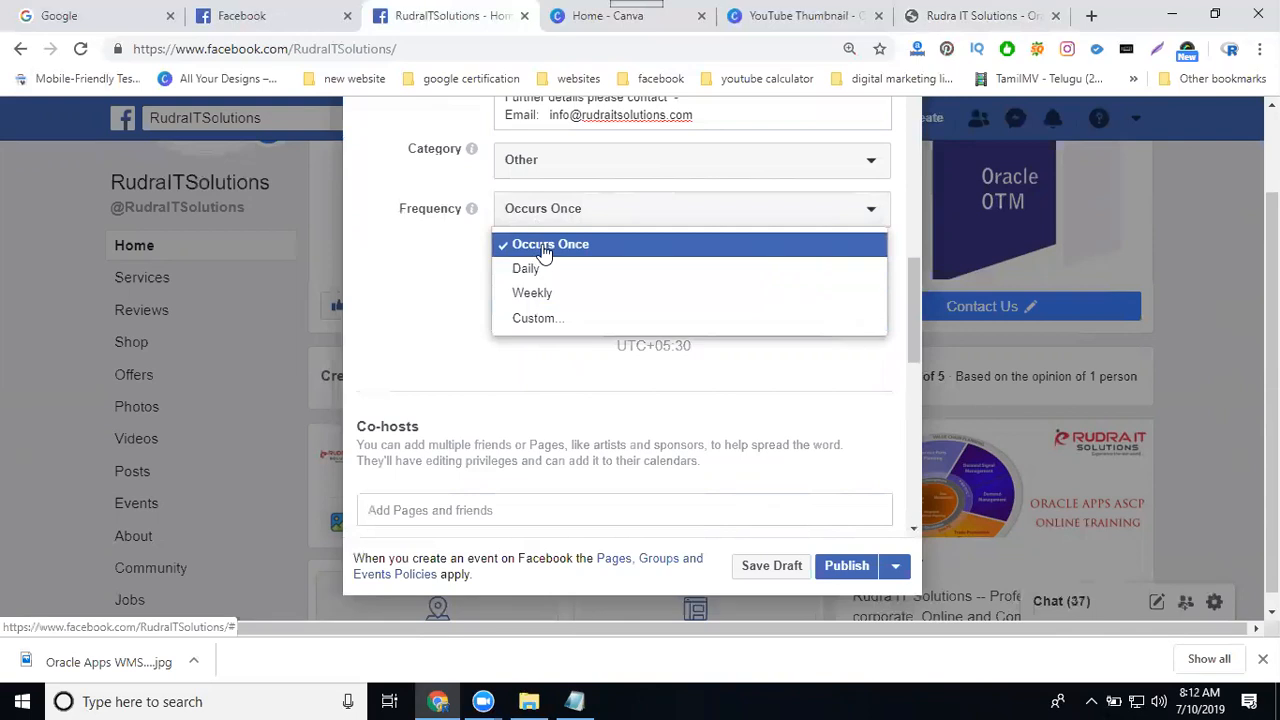
pyautogui.click(545, 250)
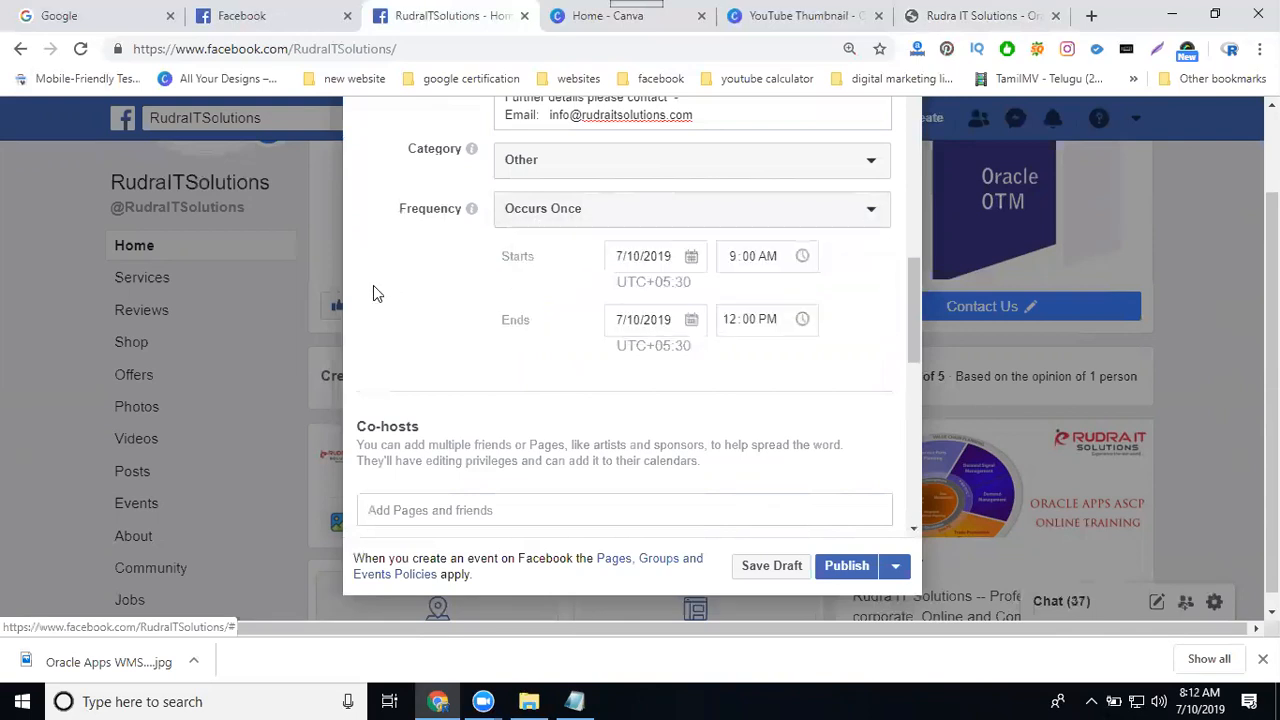
# Step: Set the event to start on 7/13/2019 at 7:30 AM and end the same day at 9:00 AM
pyautogui.click(690, 258)
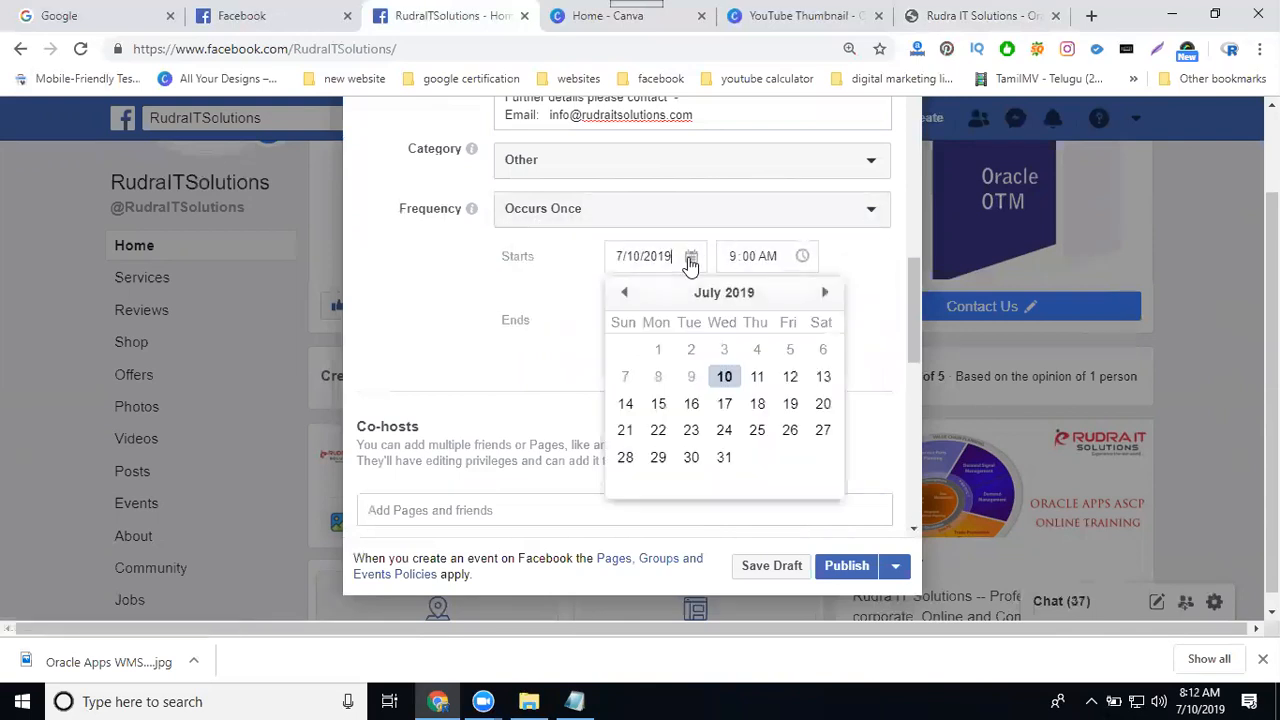
pyautogui.click(822, 378)
pyautogui.scroll(4, 452, 349)
pyautogui.scroll(1, 573, 308)
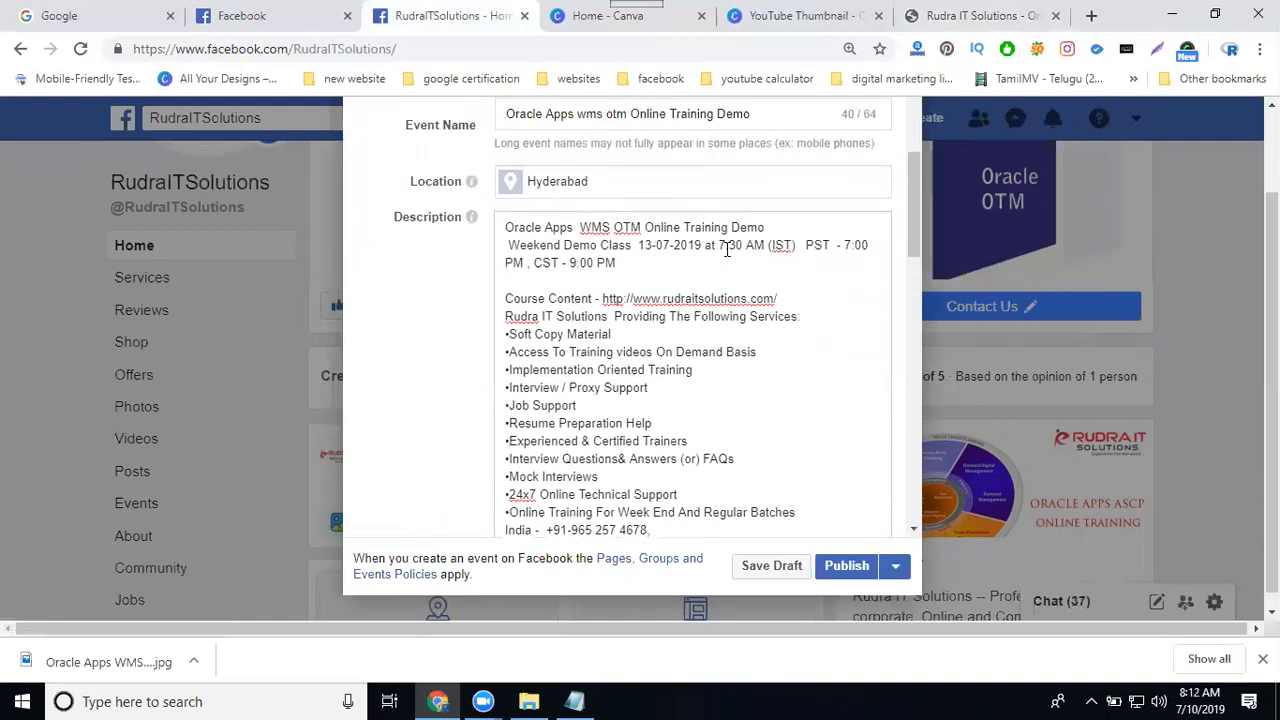
pyautogui.scroll(-4, 392, 300)
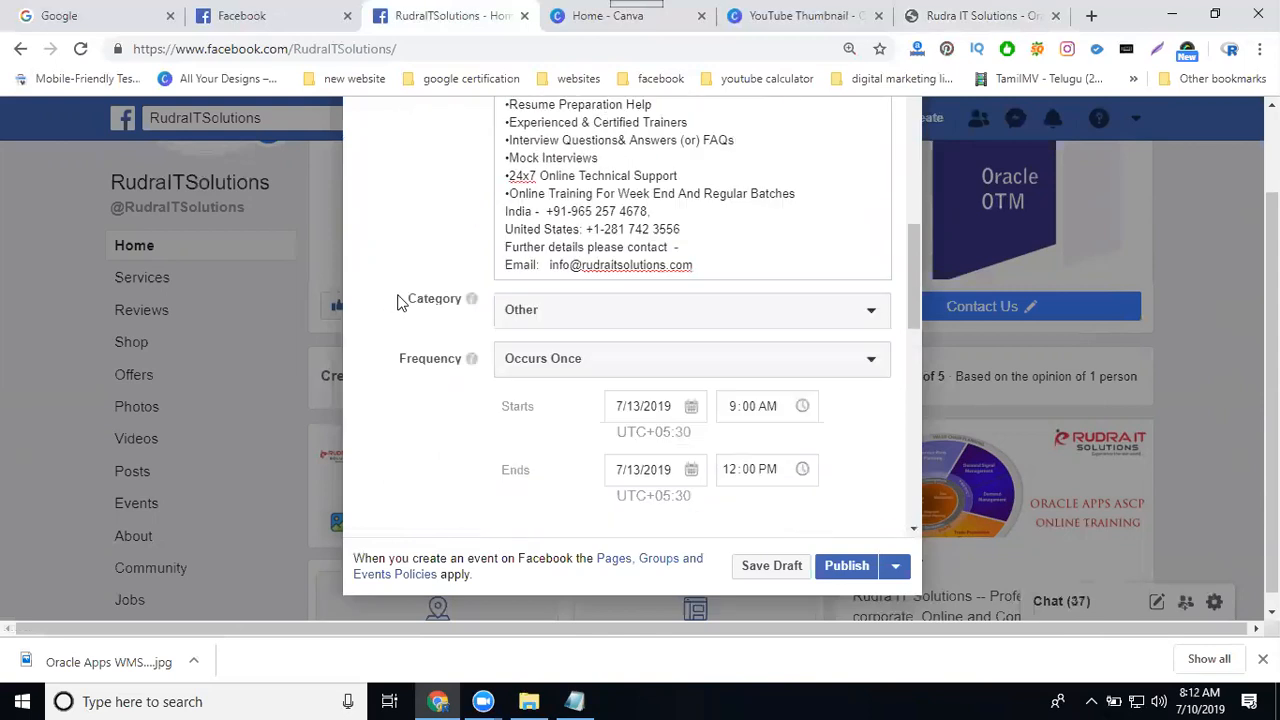
pyautogui.click(732, 352)
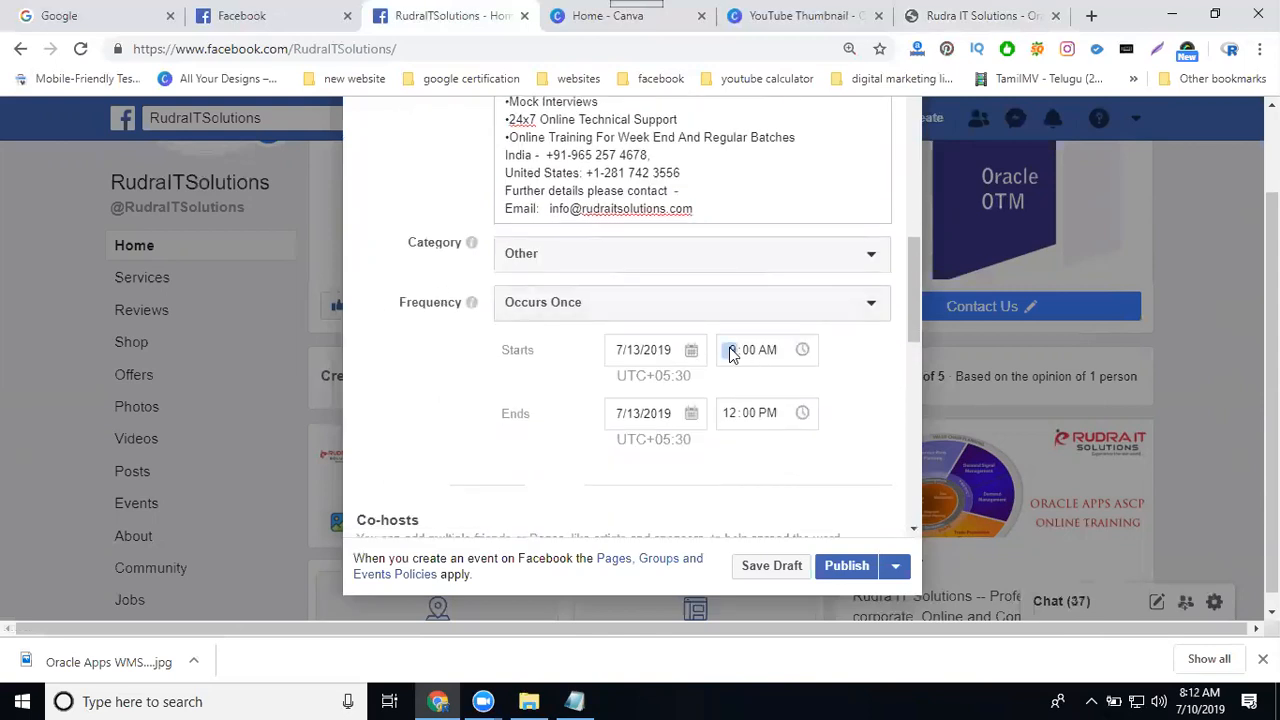
pyautogui.write('7')
pyautogui.press('Right')
pyautogui.write('0330')
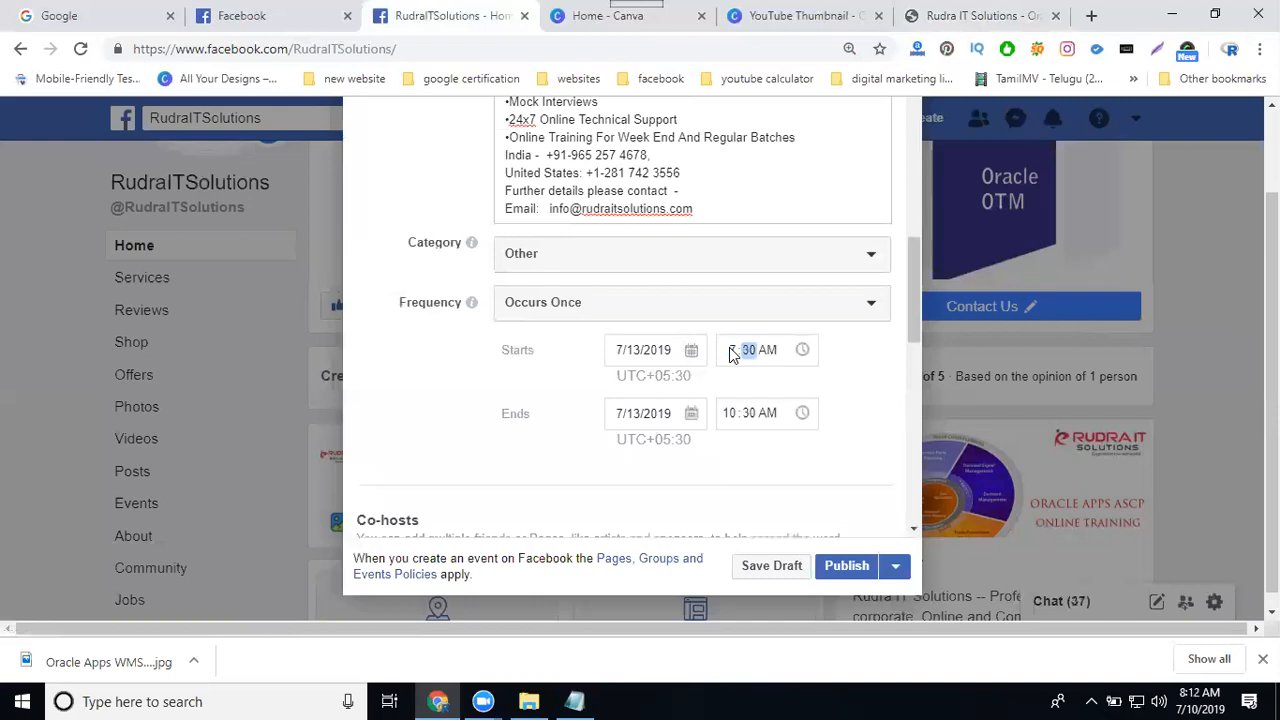
pyautogui.click(735, 418)
pyautogui.click(433, 395)
# Step: Add the Pages Oracle Application Real Time Trainings and Oracle Application Training as event co-hosts
pyautogui.scroll(-3, 433, 398)
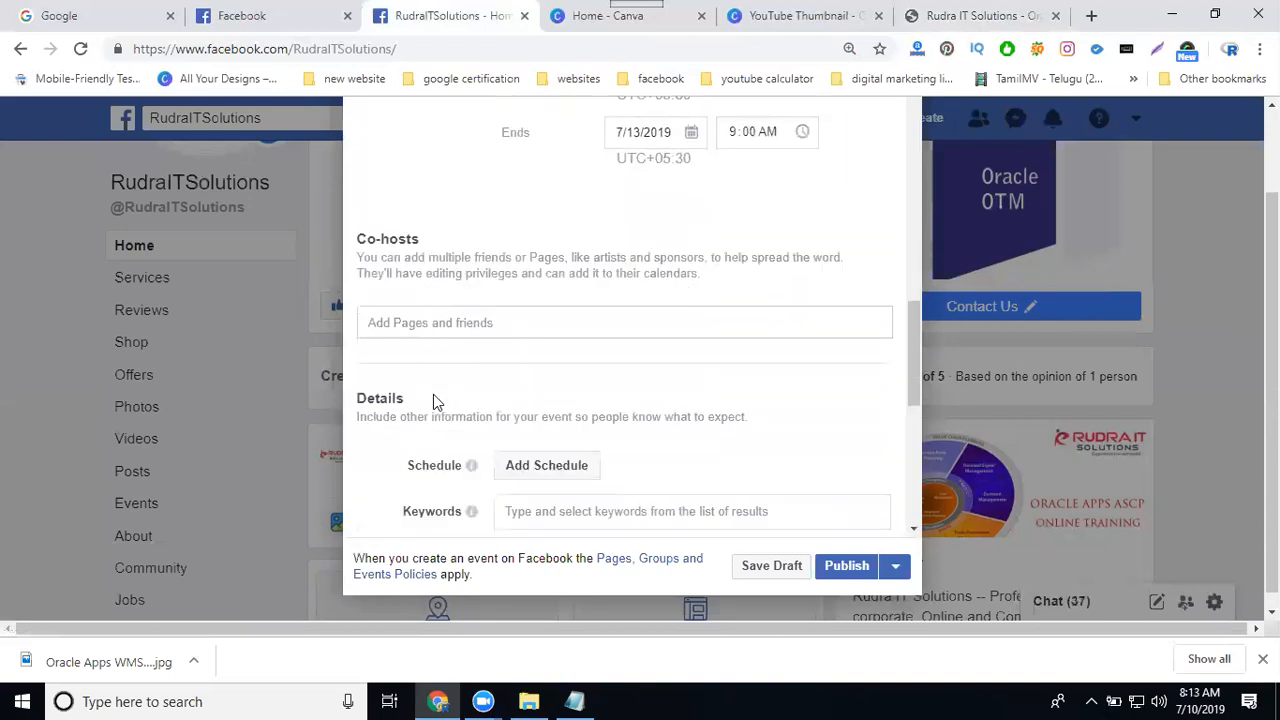
pyautogui.click(444, 321)
pyautogui.write('oracle')
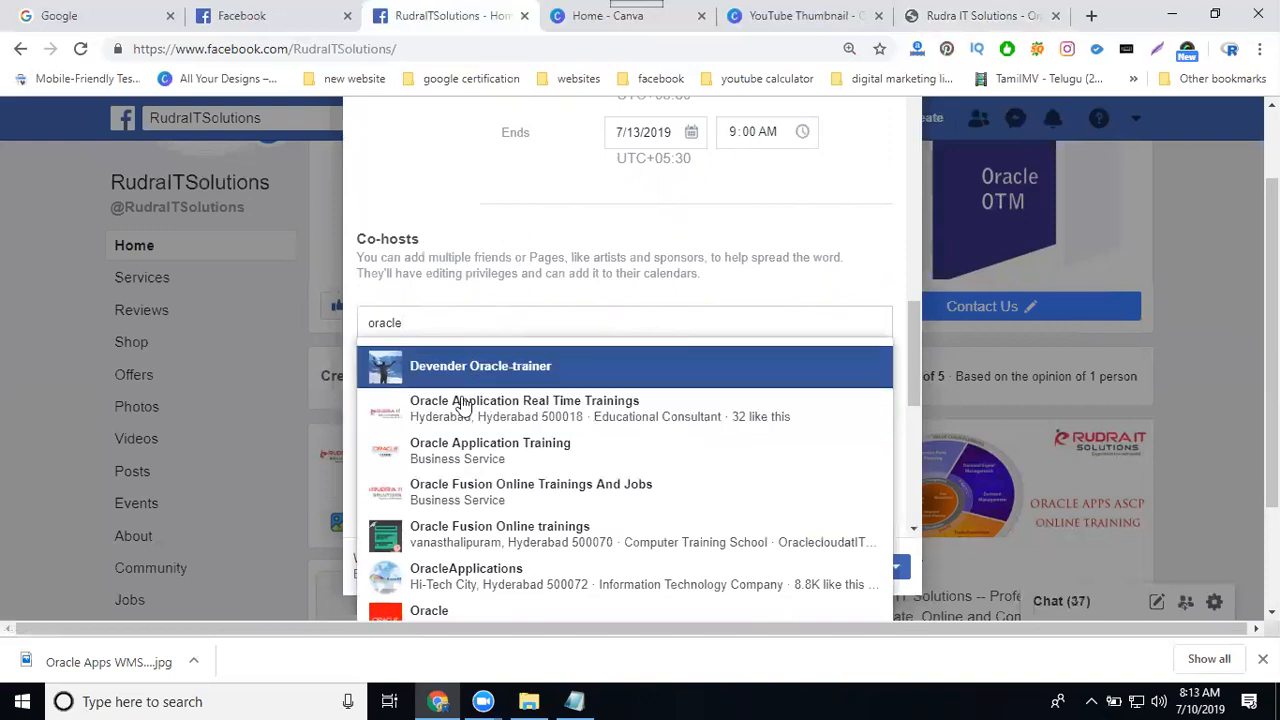
pyautogui.click(451, 420)
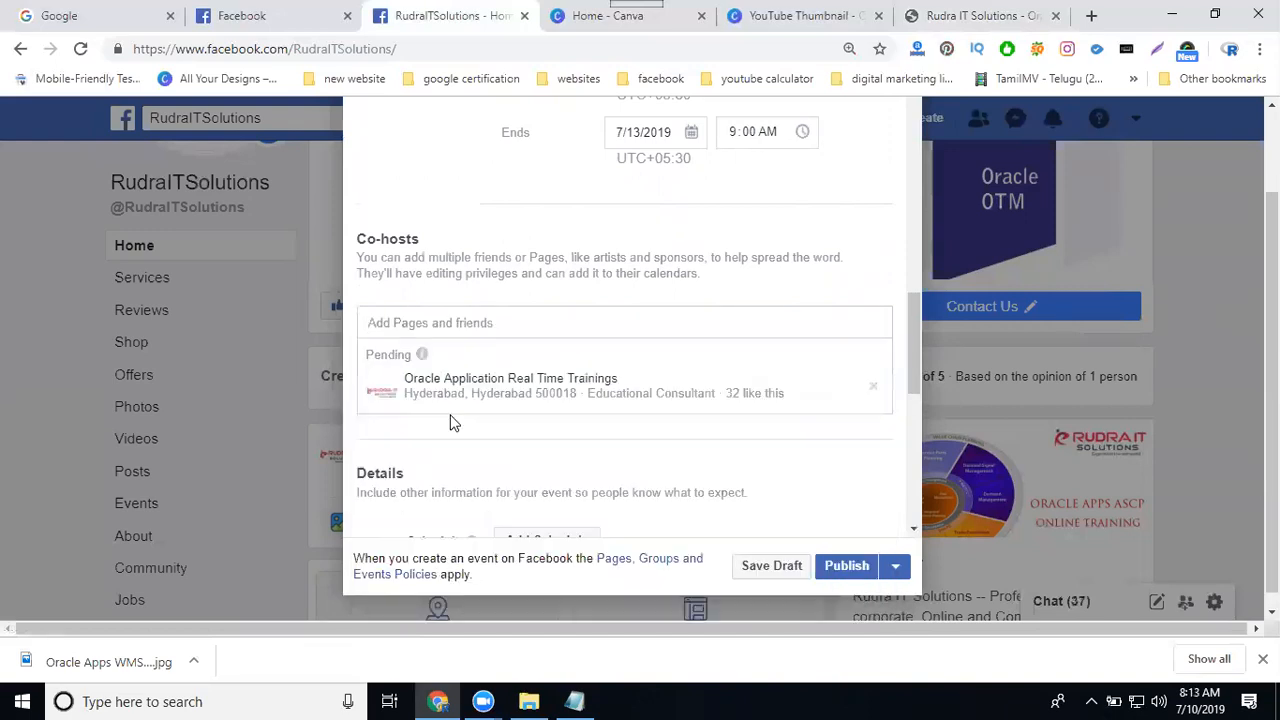
pyautogui.write('oracl')
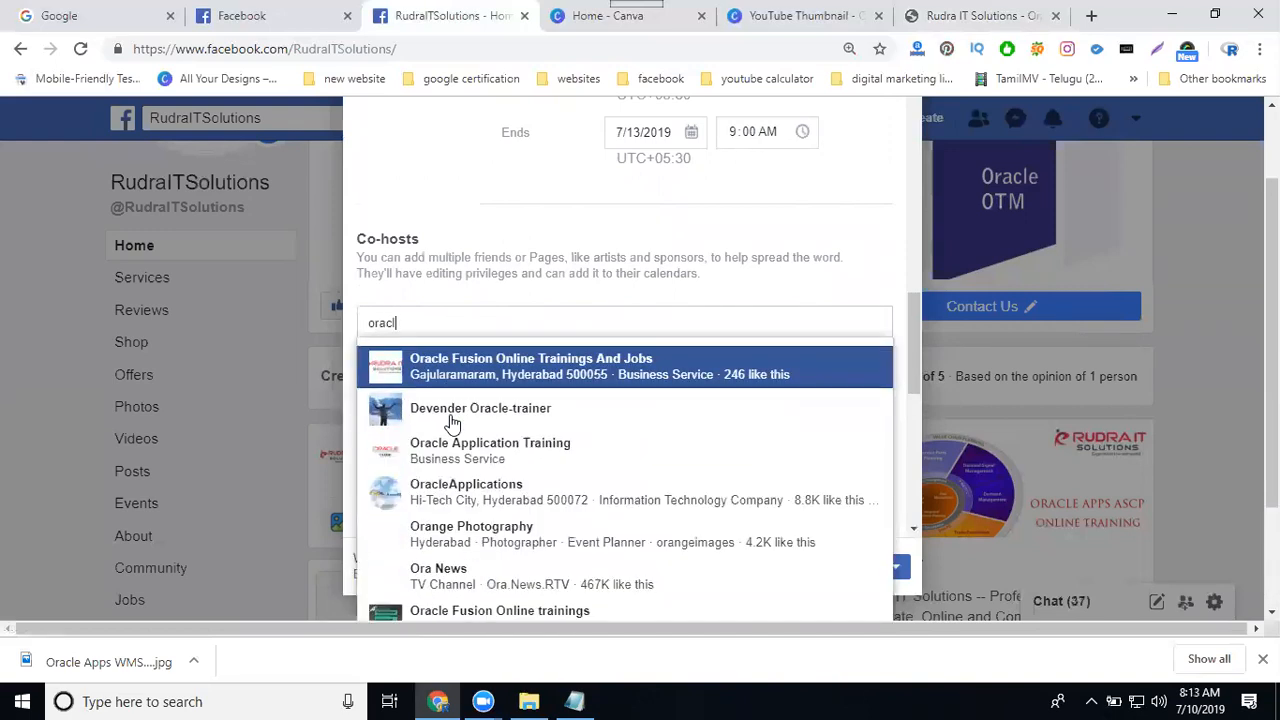
pyautogui.click(451, 455)
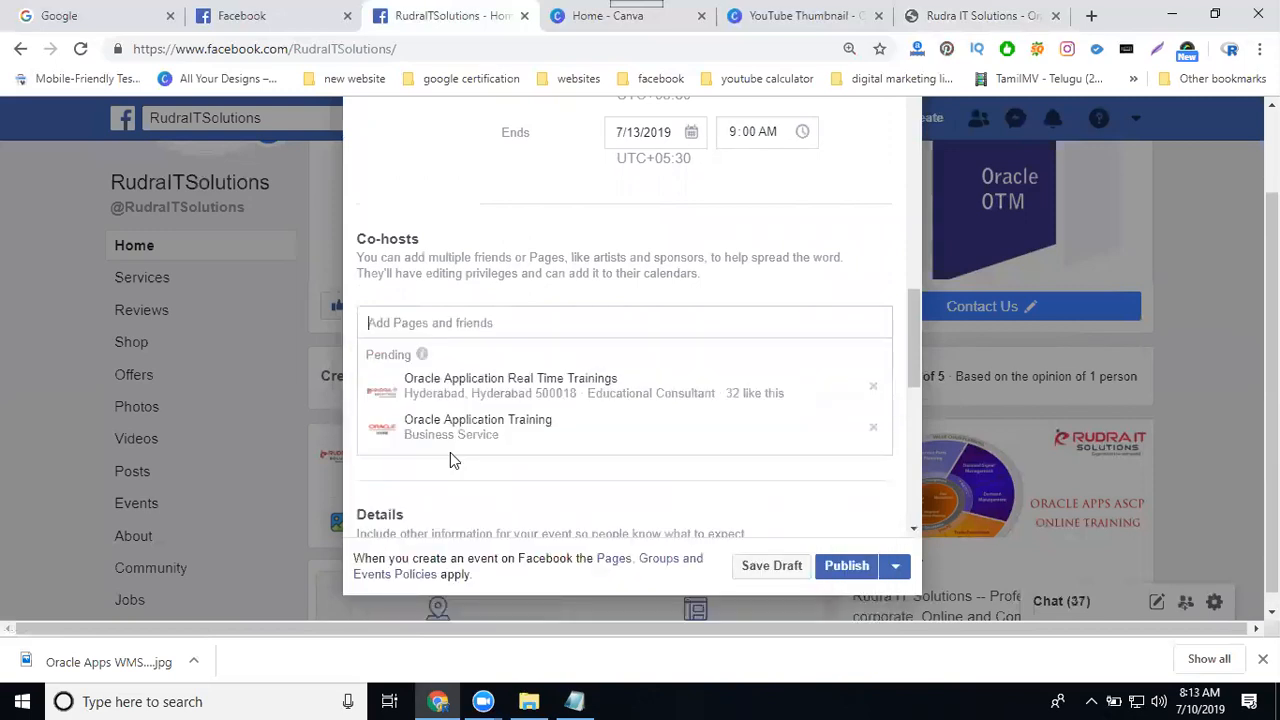
# Step: Add the Pages Oracle Fusion Online Trainings And Jobs, OracleApplications and Oracledbwr as further co-hosts
pyautogui.write('oracle')
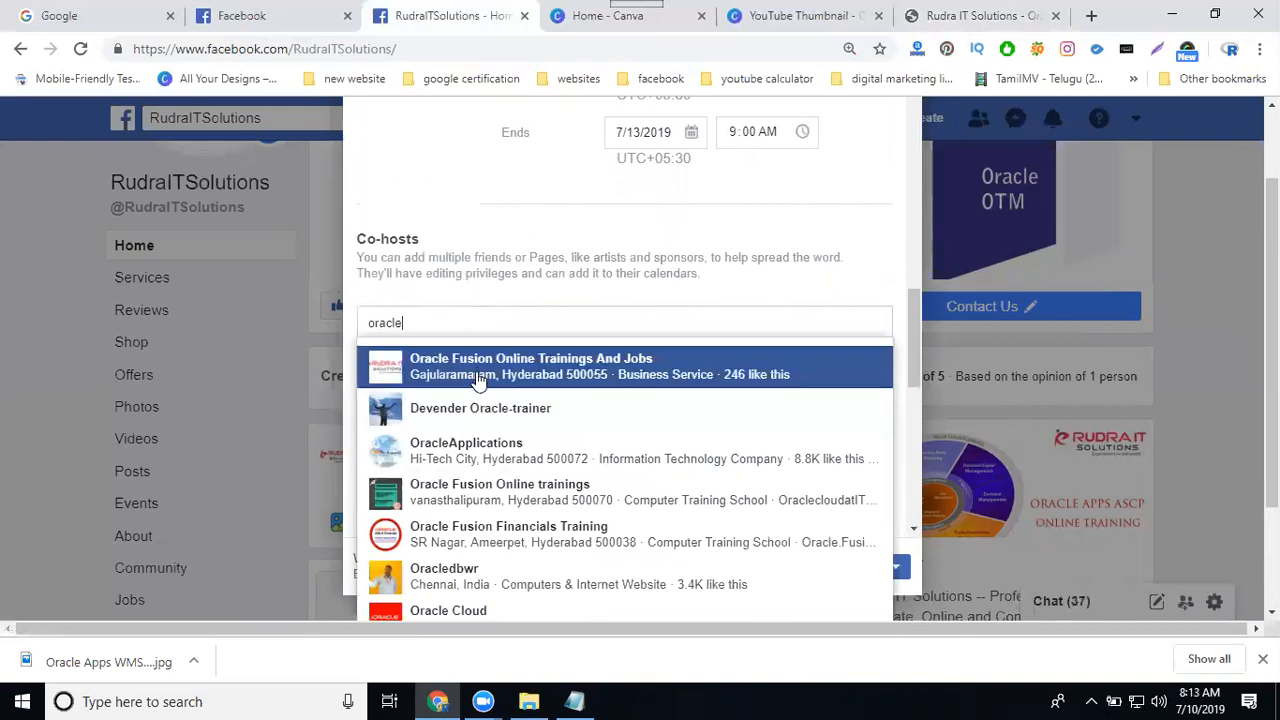
pyautogui.click(476, 375)
pyautogui.write('orac')
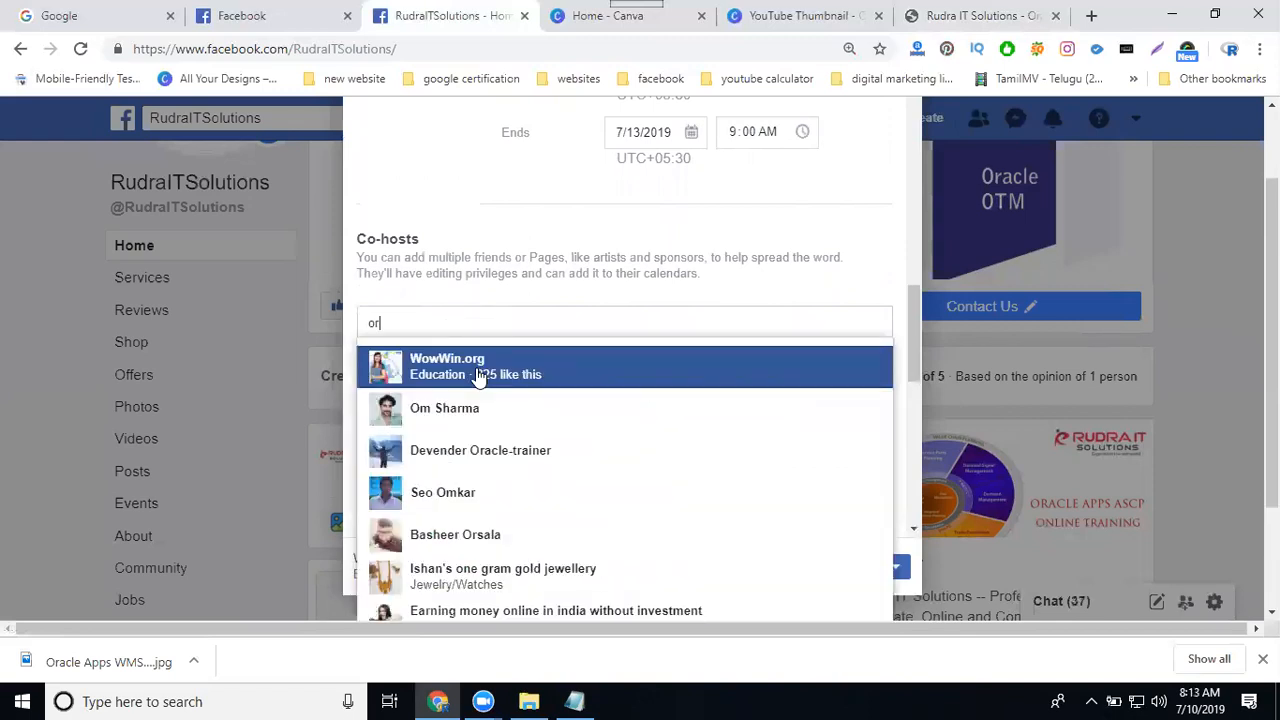
pyautogui.write('le')
pyautogui.click(478, 401)
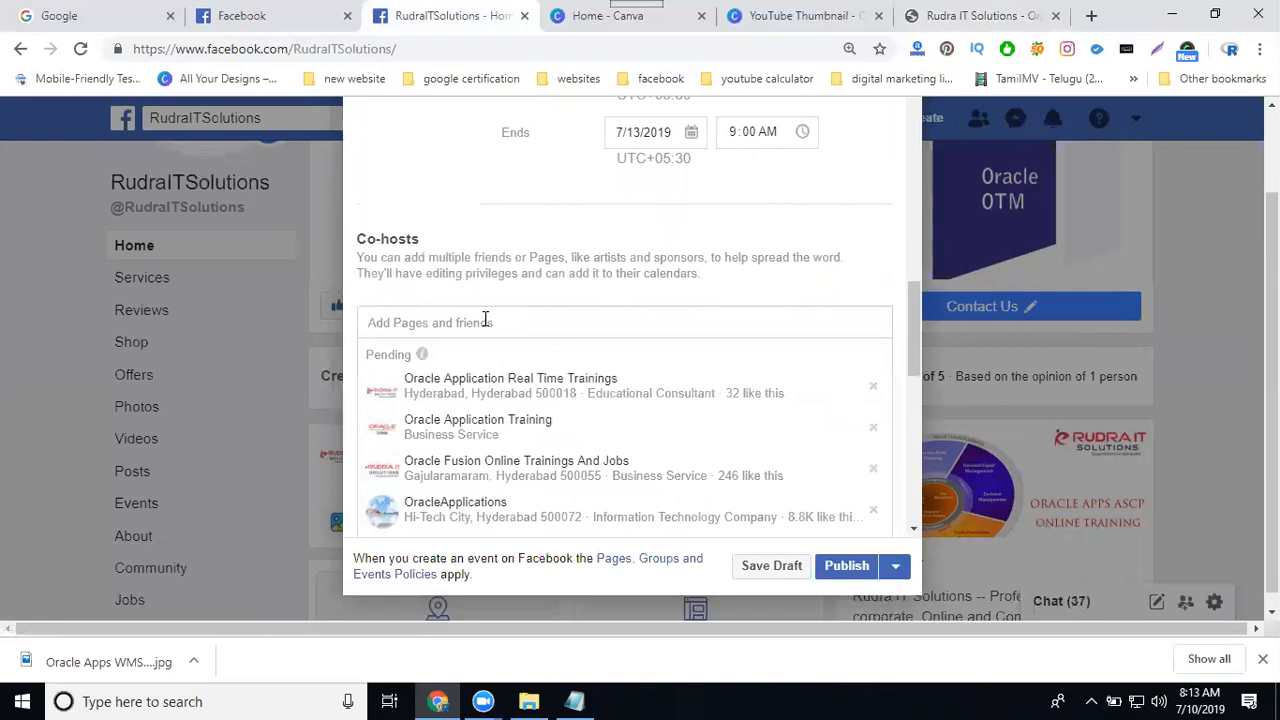
pyautogui.write('oracle')
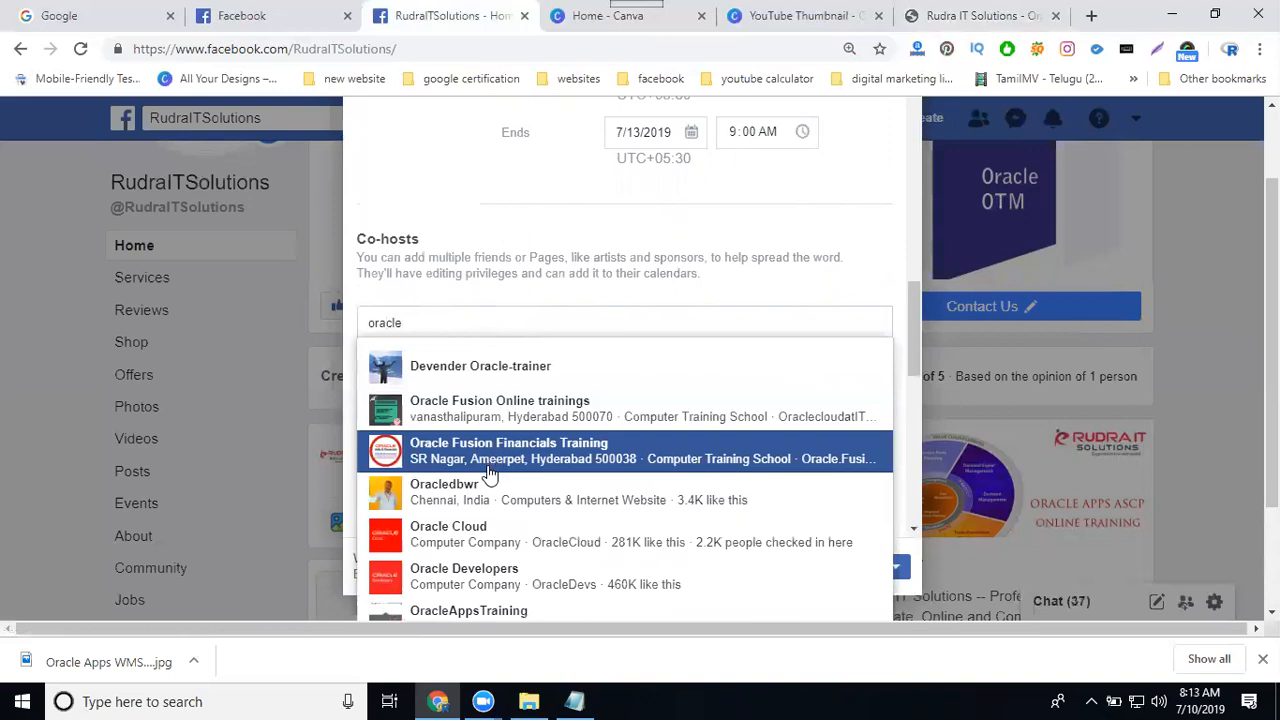
pyautogui.click(489, 505)
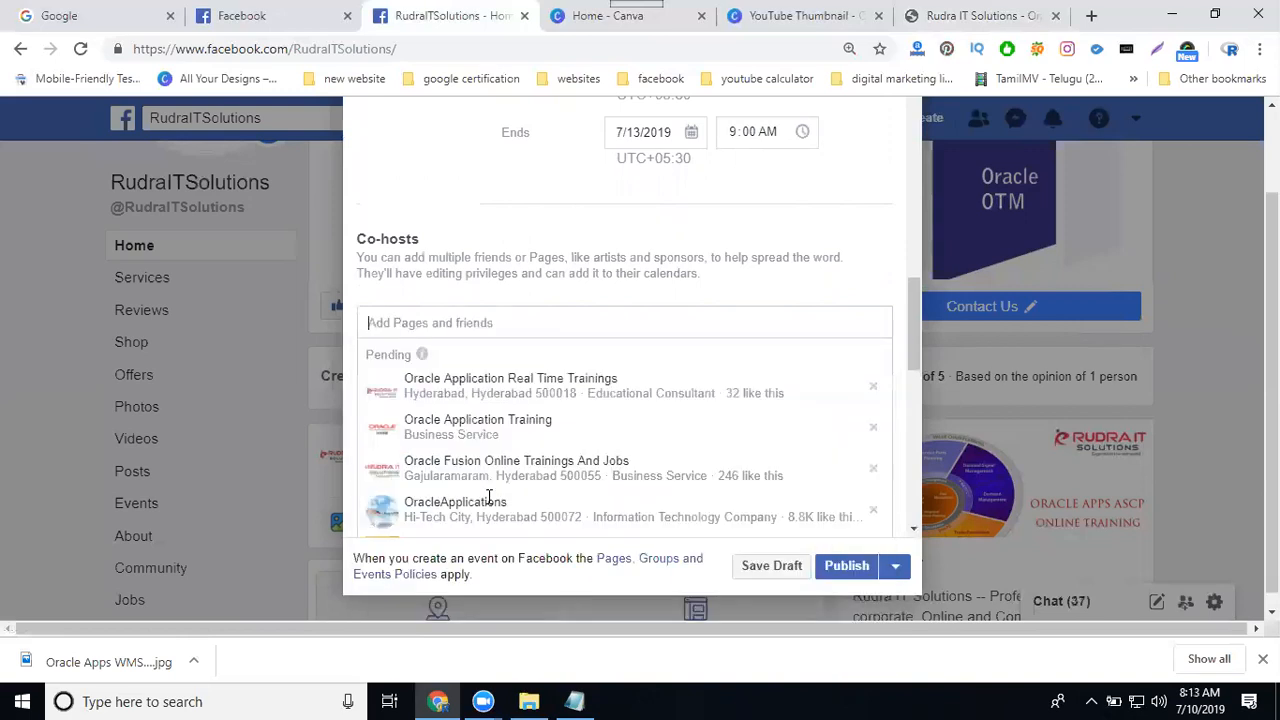
# Step: Add a schedule to the event details and set its item to end on 7/13/2019 at 9:00 AM
pyautogui.scroll(-1, 468, 445)
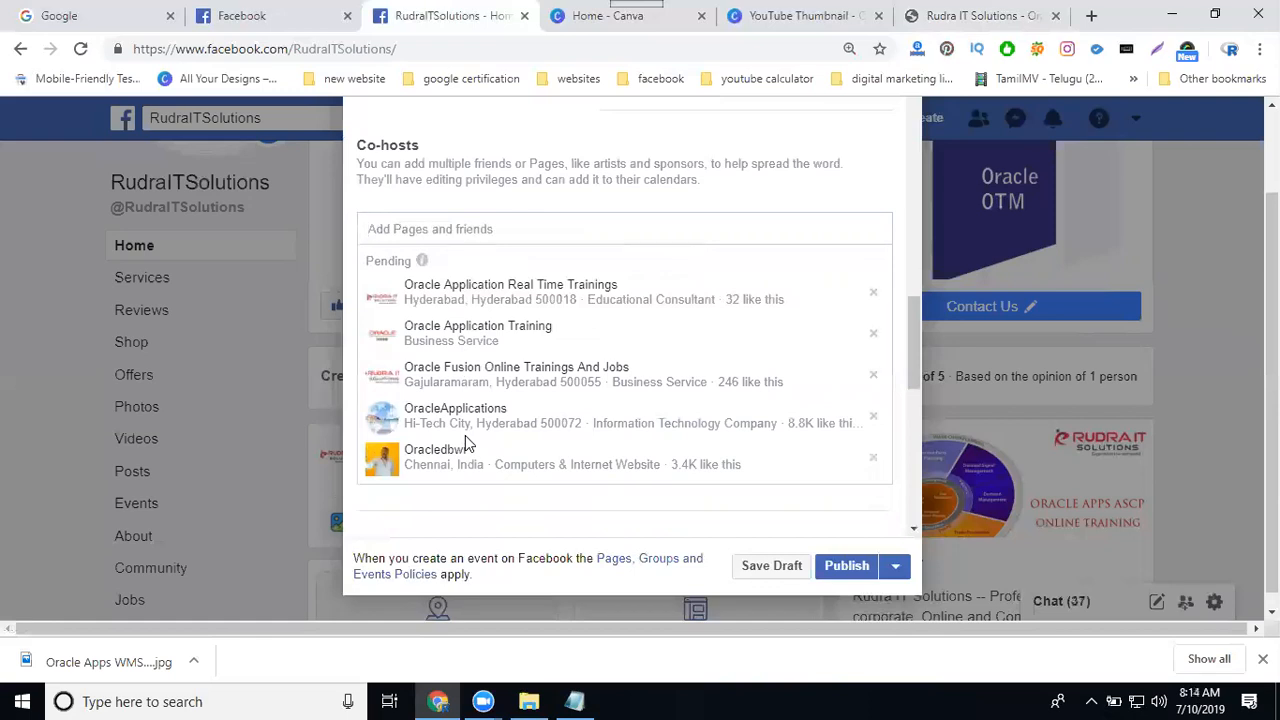
pyautogui.scroll(-2, 500, 365)
pyautogui.scroll(-2, 519, 375)
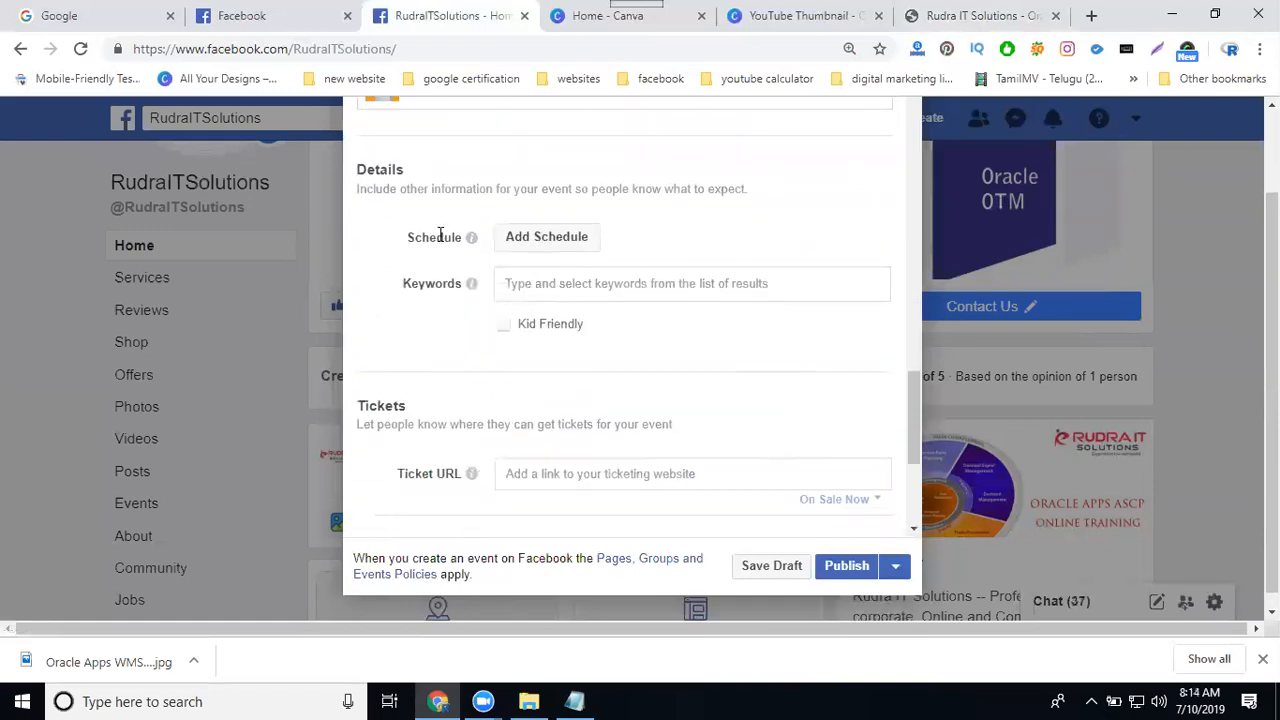
pyautogui.click(519, 246)
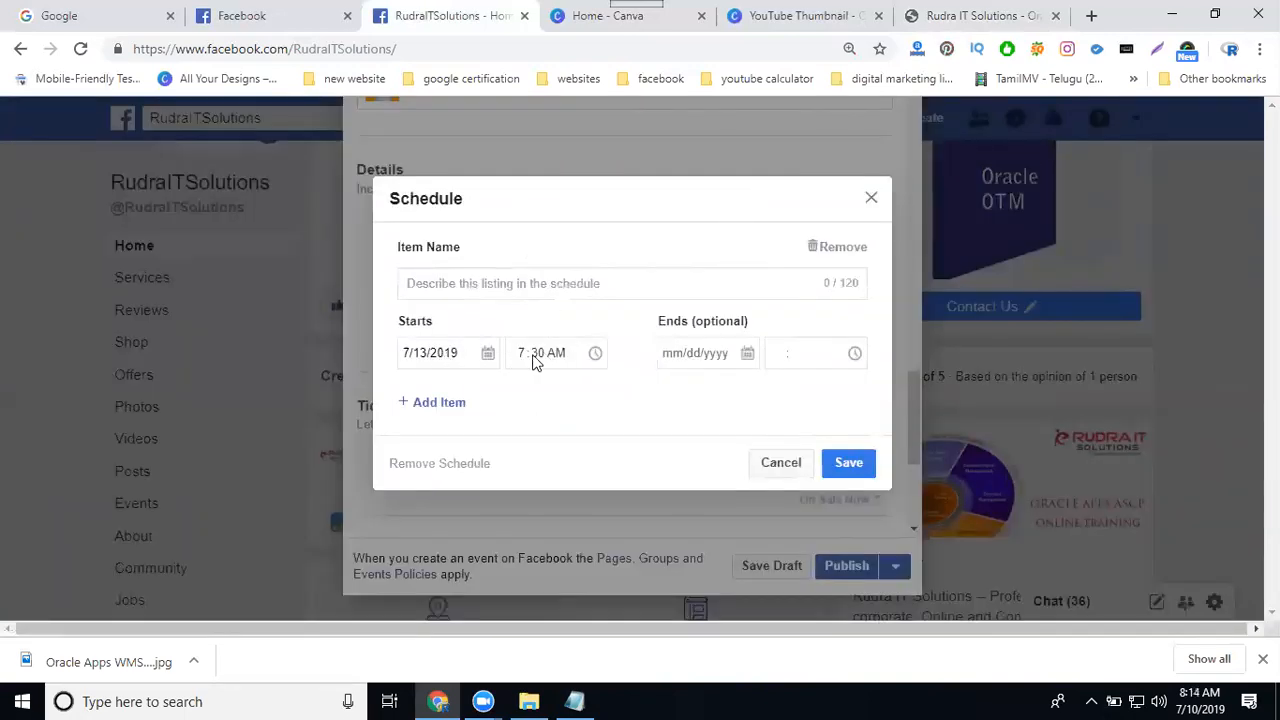
pyautogui.click(694, 356)
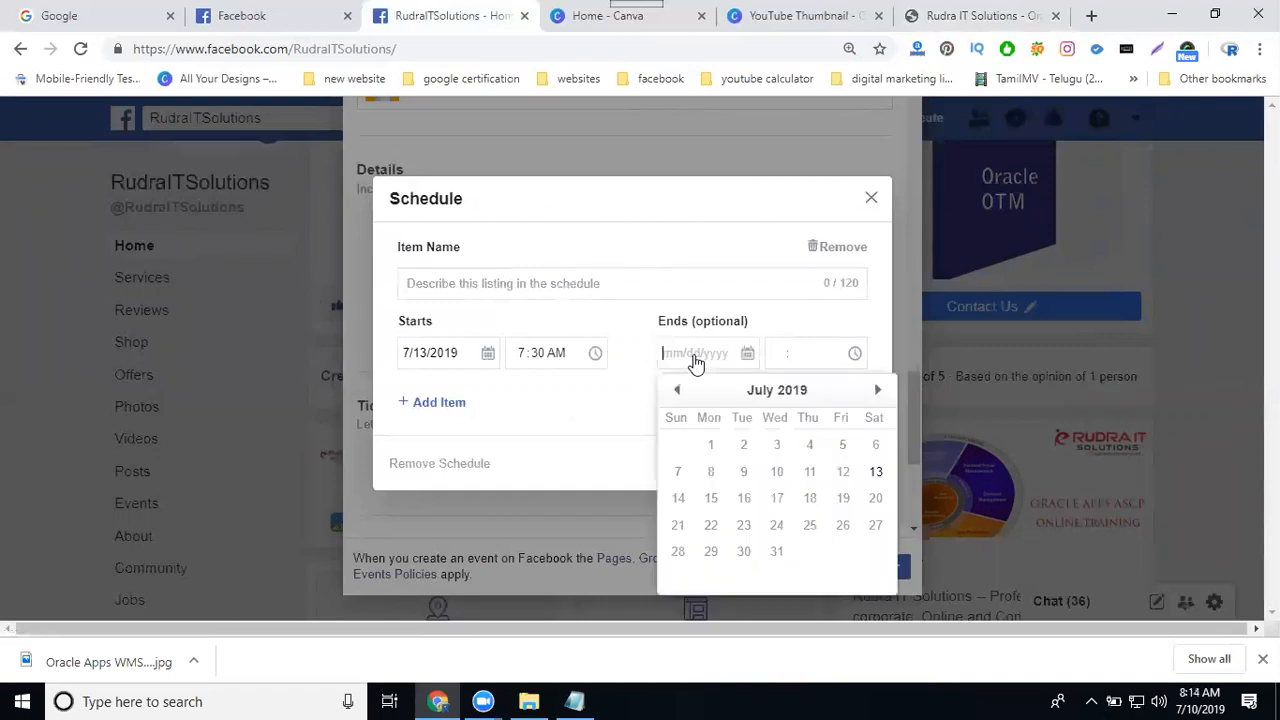
pyautogui.click(875, 471)
pyautogui.click(783, 355)
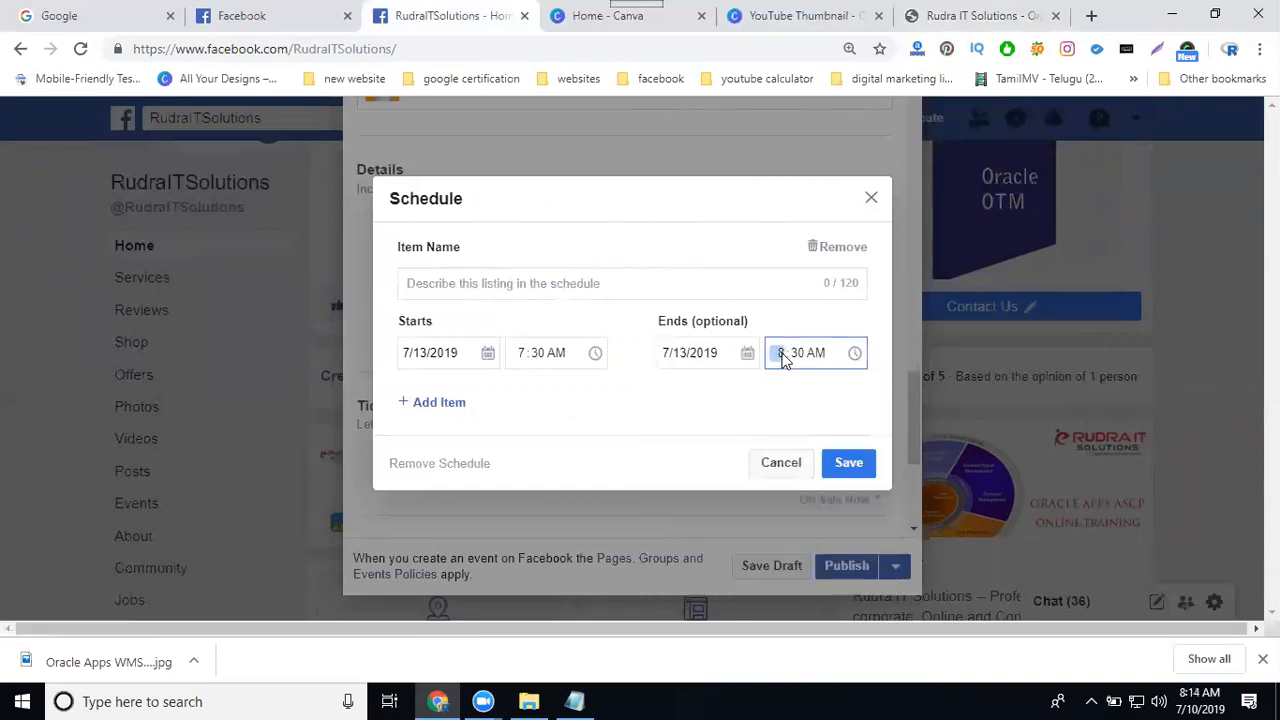
pyautogui.write('900')
# Step: Copy the title line "Oracle Apps Online Training DEMO" from Notepad into the schedule item's name and save the schedule
pyautogui.click(574, 701)
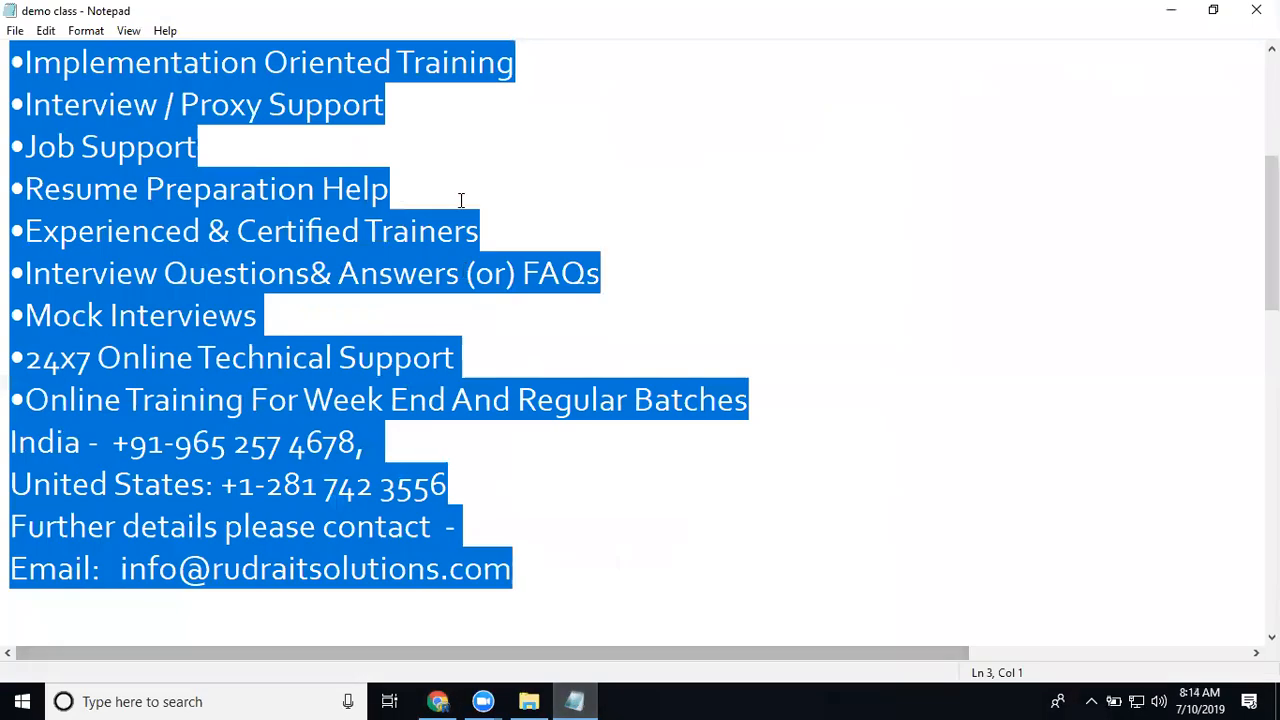
pyautogui.scroll(3, 461, 200)
pyautogui.moveTo(538, 62); pyautogui.dragTo(8, 62)
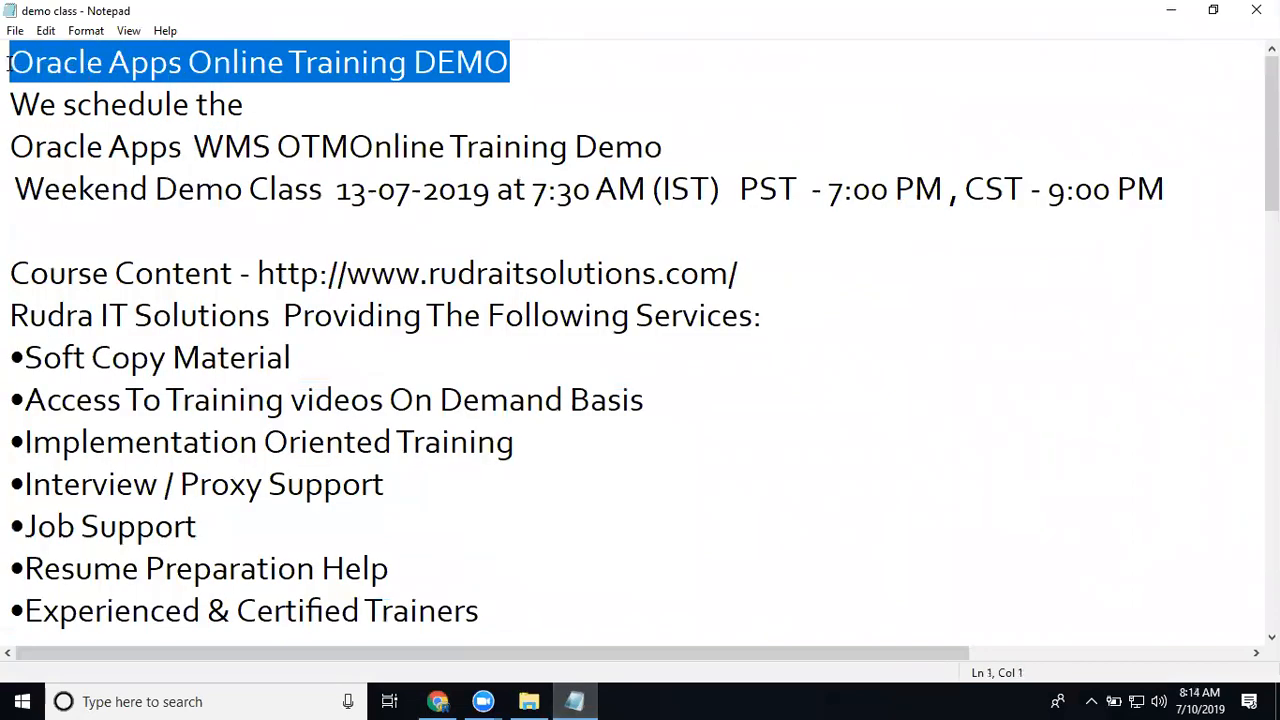
pyautogui.click(1170, 10)
pyautogui.click(645, 285)
pyautogui.write('Oracle Apps Online Training DEMO')
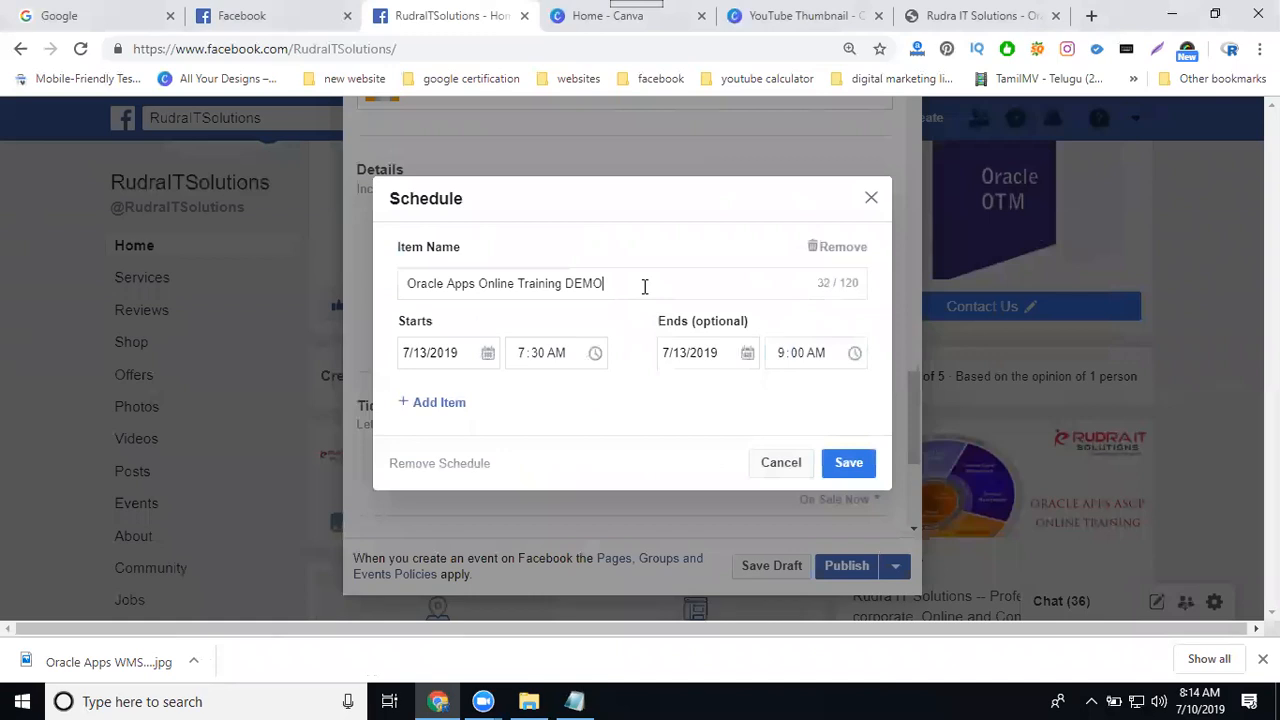
pyautogui.click(851, 462)
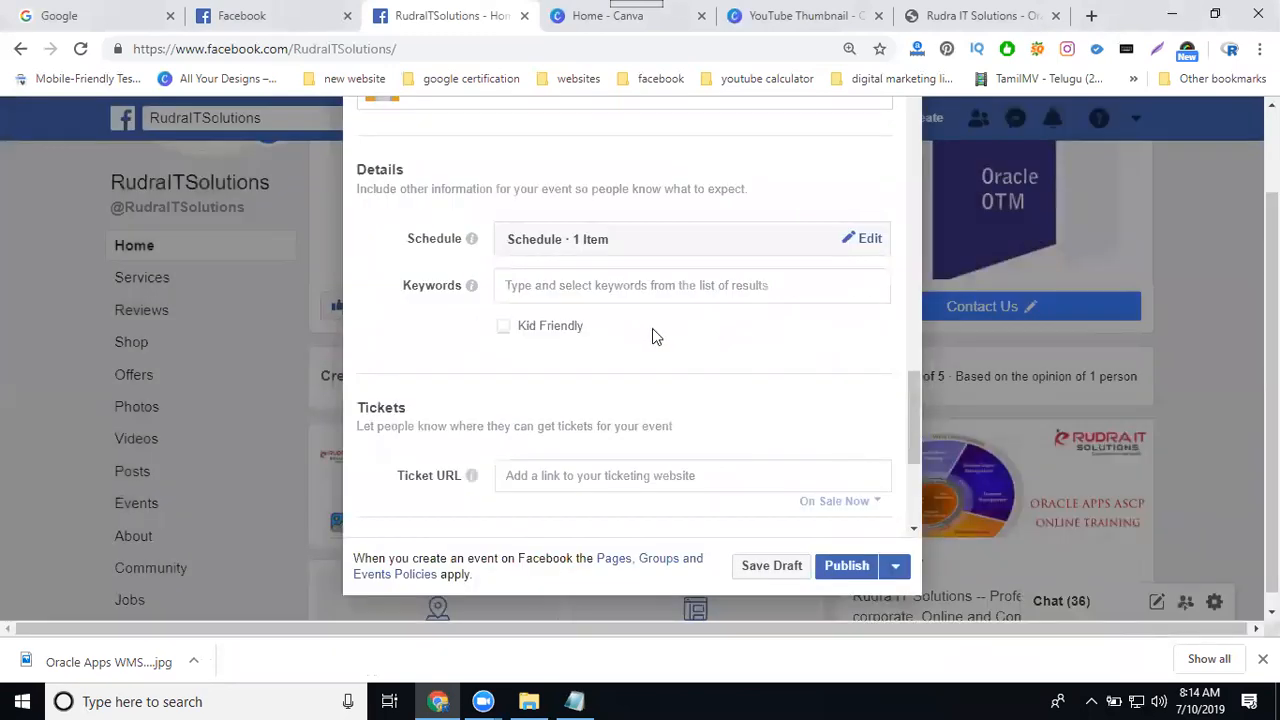
# Step: Copy the address of the Rudra IT Solutions website's Contact Us page into the event's Ticket URL
pyautogui.scroll(-1, 545, 331)
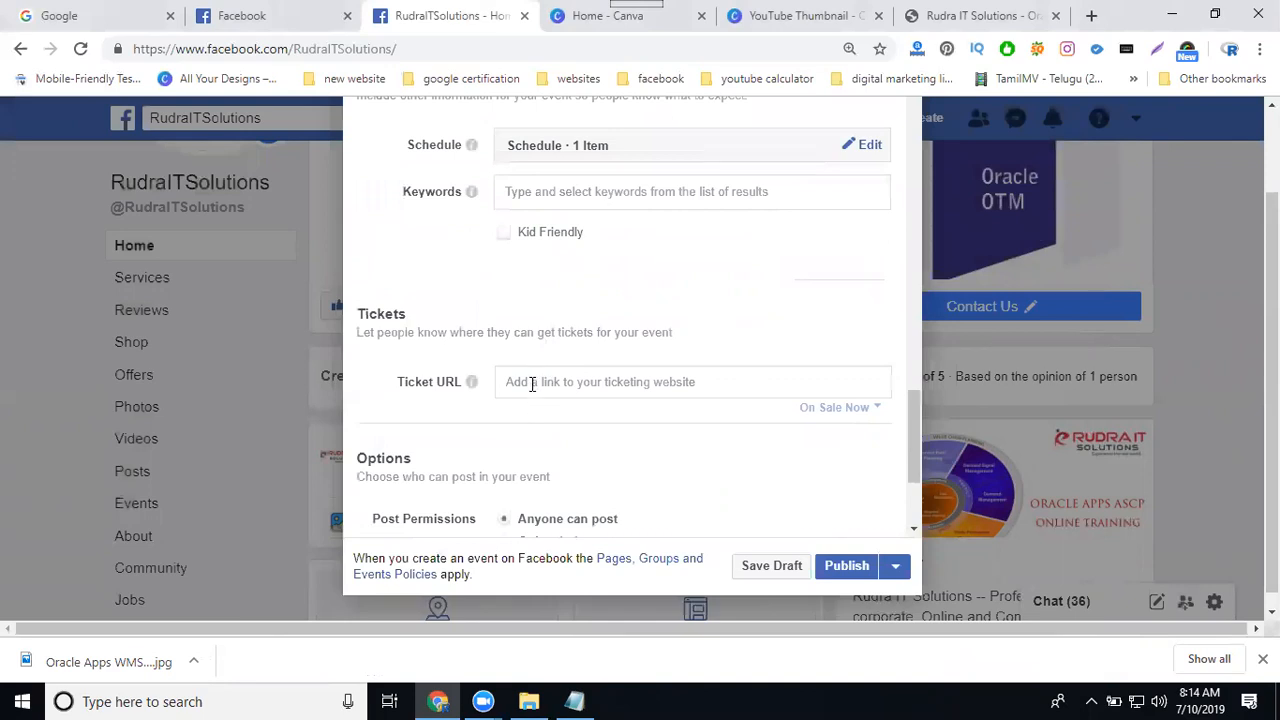
pyautogui.click(923, 15)
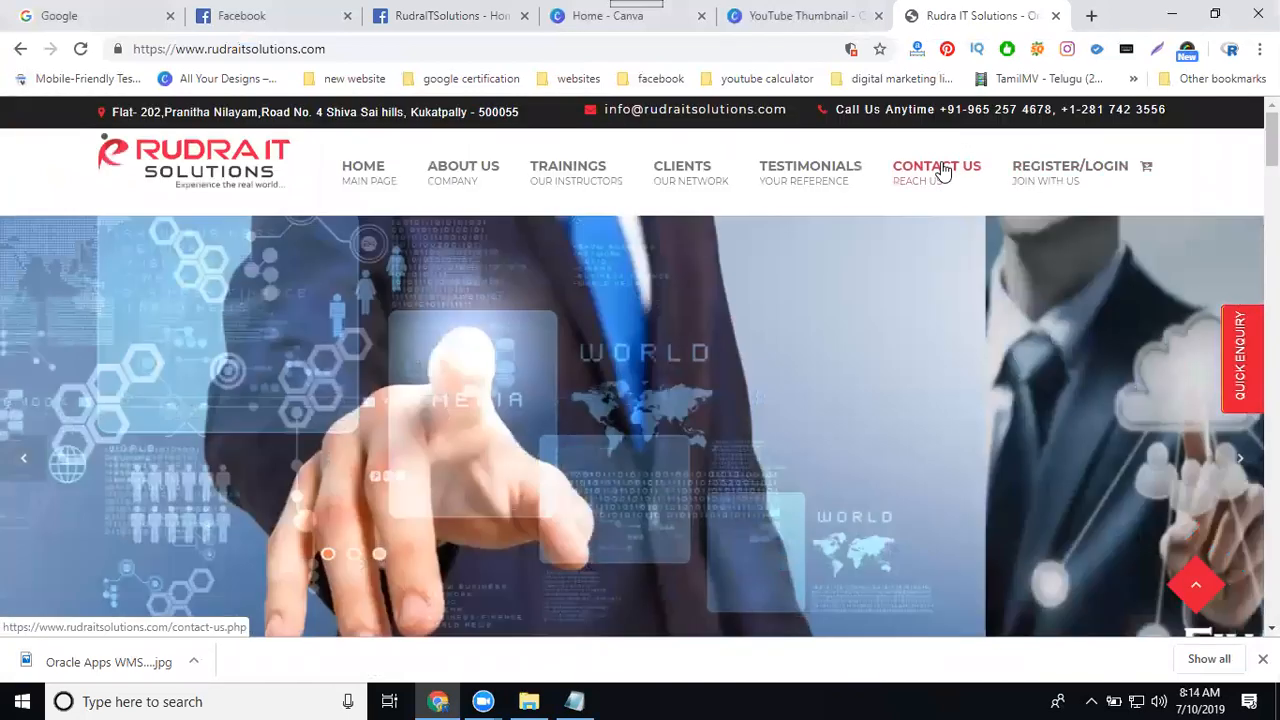
pyautogui.click(940, 170)
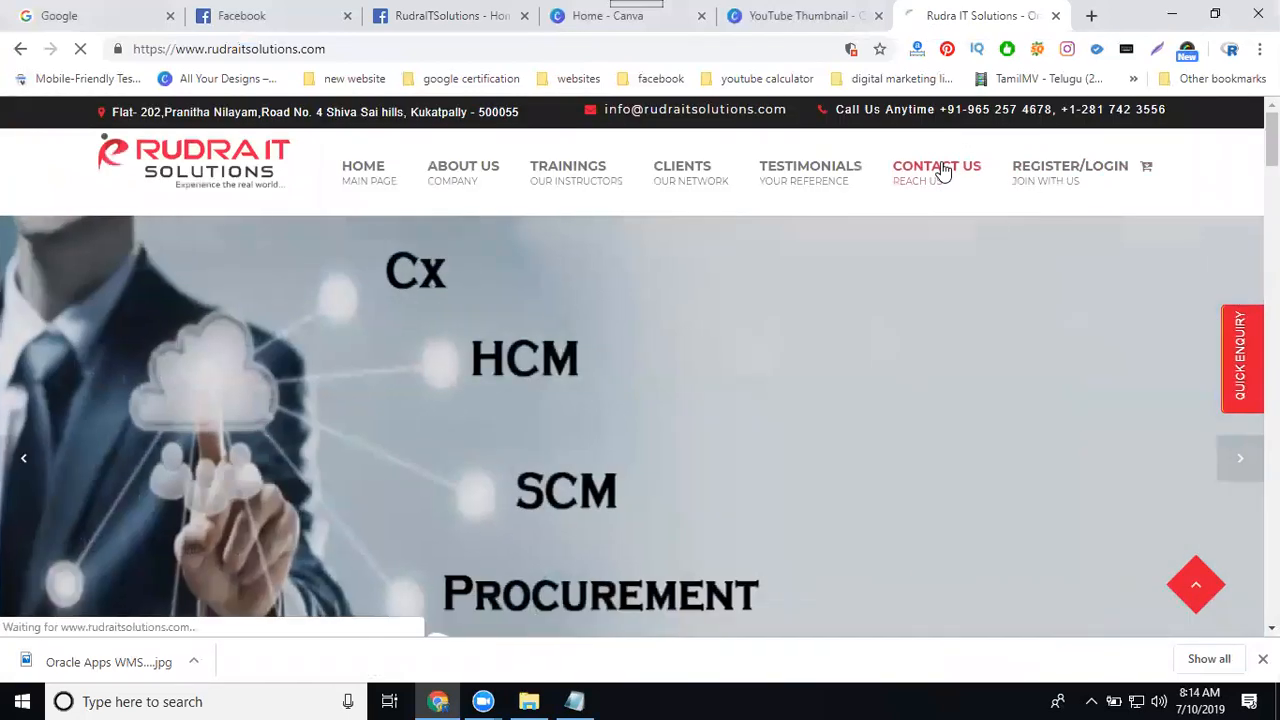
pyautogui.click(525, 48)
pyautogui.hotkey('ctrl', 'c')
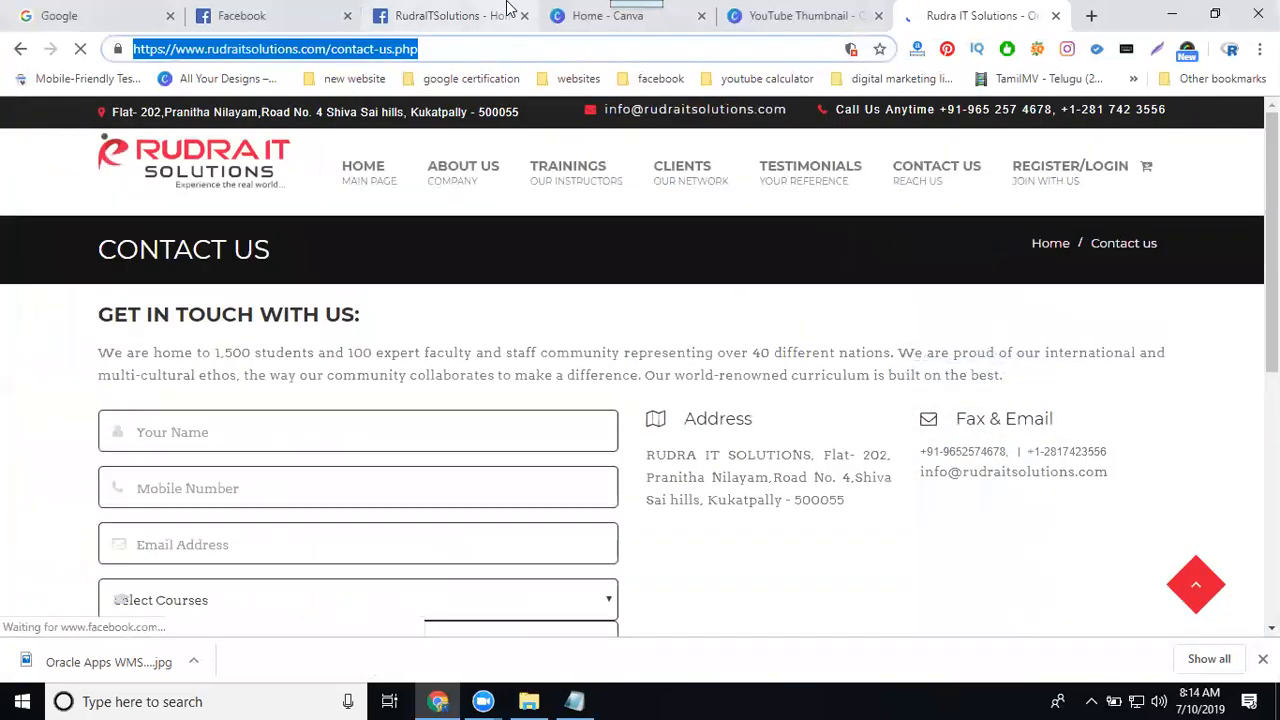
pyautogui.click(460, 15)
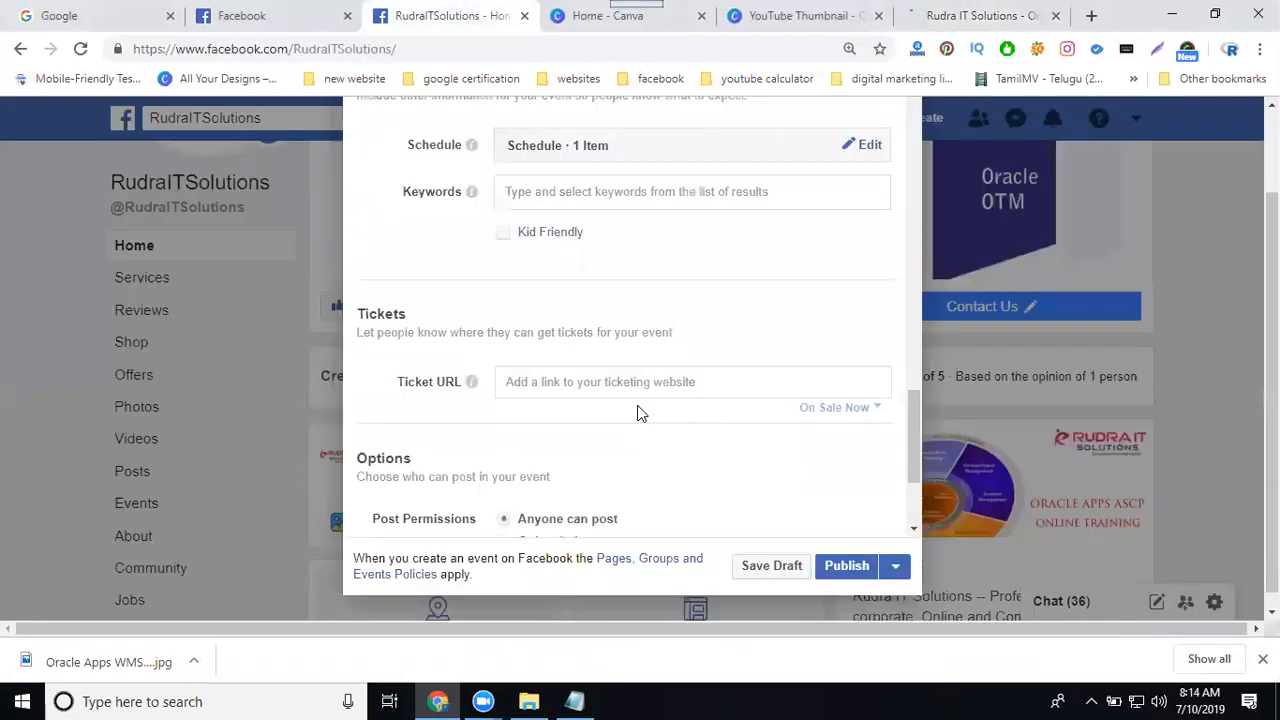
pyautogui.click(620, 388)
pyautogui.hotkey('ctrl', 'v')
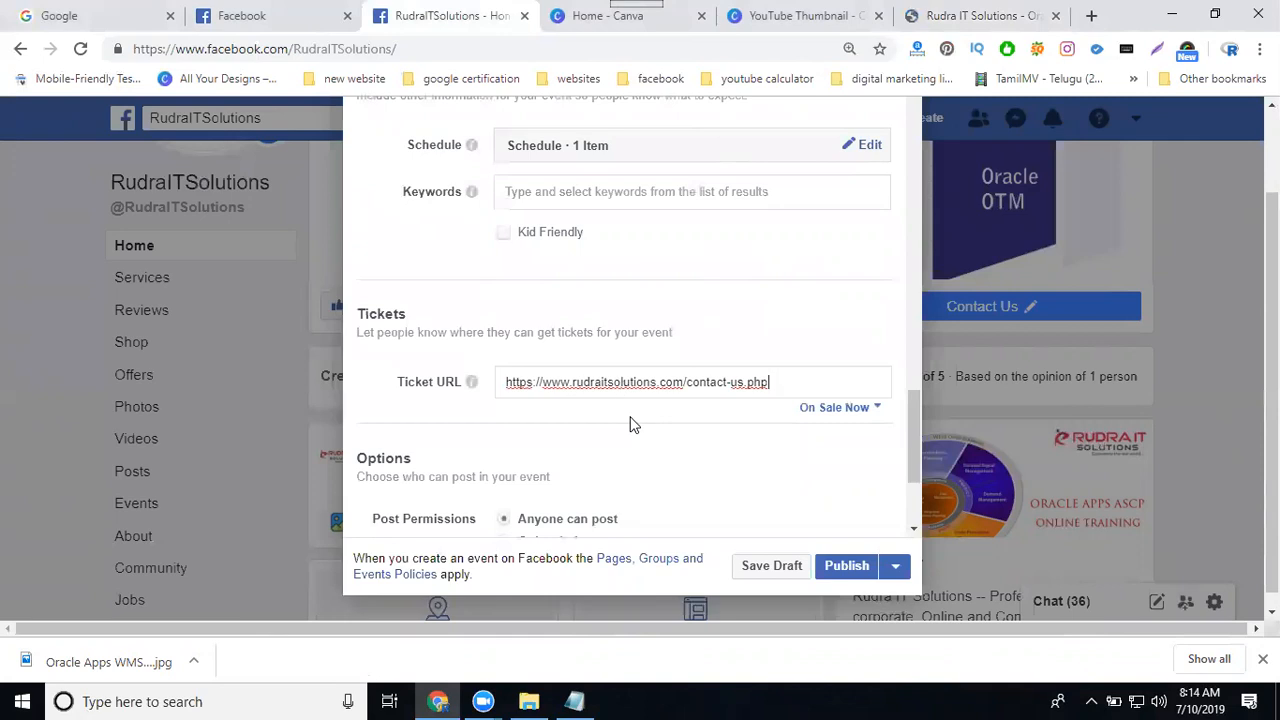
# Step: Restrict posting to admins only, allow Messenger questions about the event, and turn off the guest list display
pyautogui.scroll(-2, 630, 424)
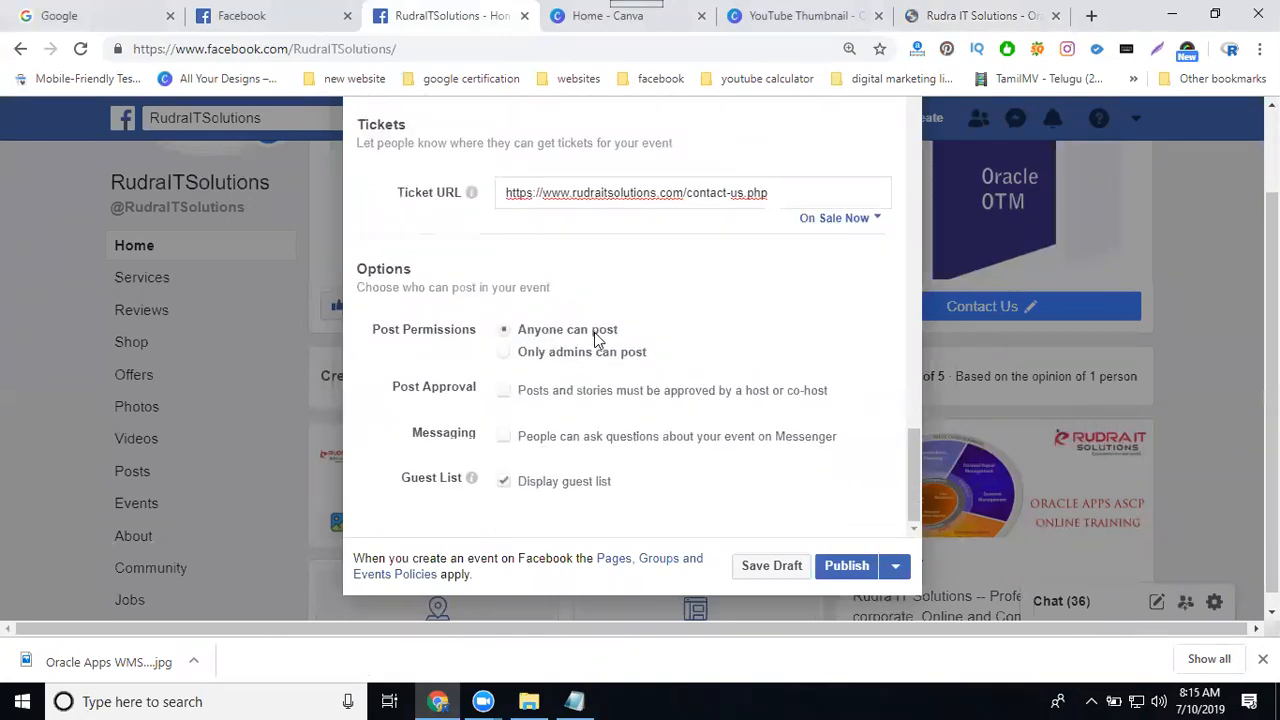
pyautogui.click(538, 356)
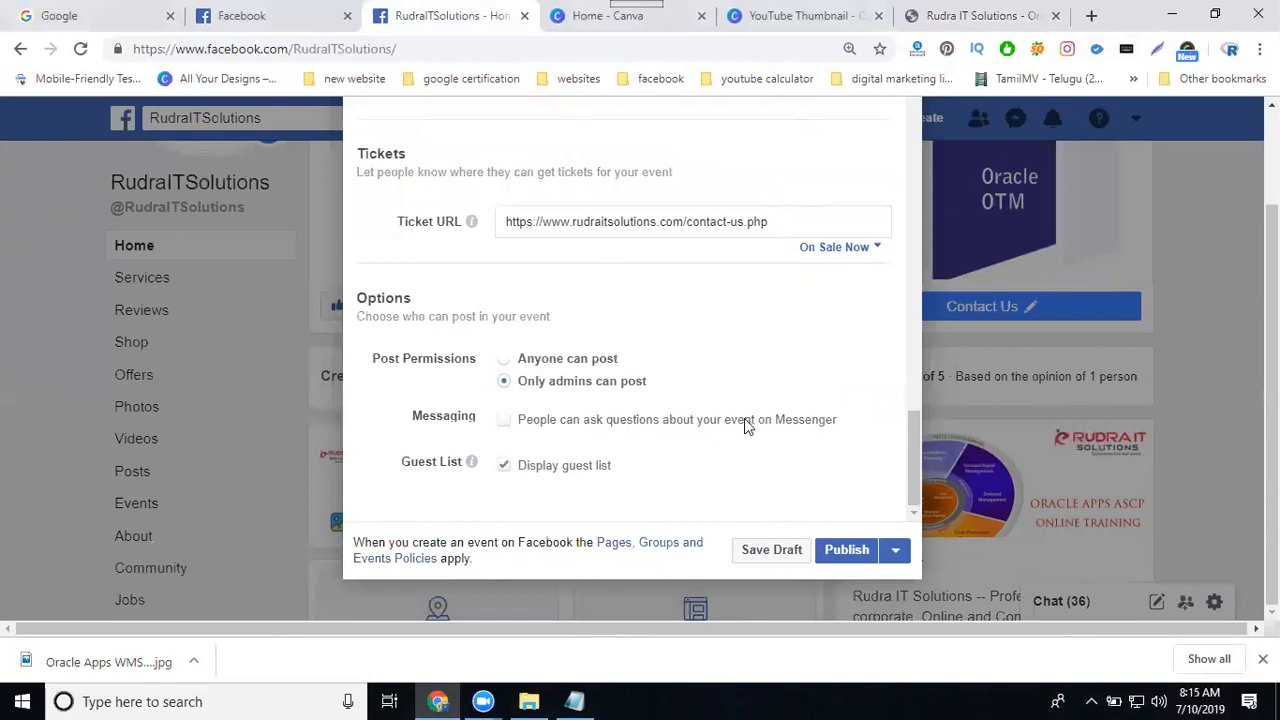
pyautogui.click(520, 425)
pyautogui.click(532, 476)
pyautogui.click(896, 550)
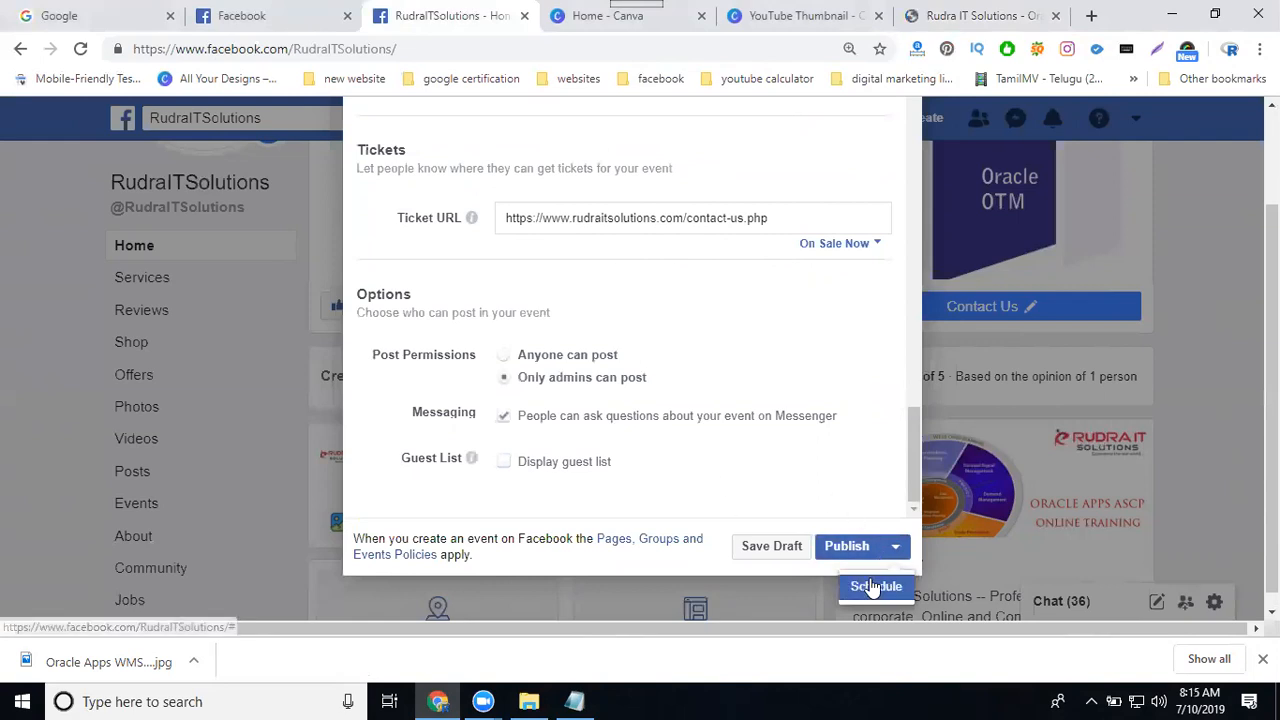
pyautogui.click(872, 586)
pyautogui.click(547, 326)
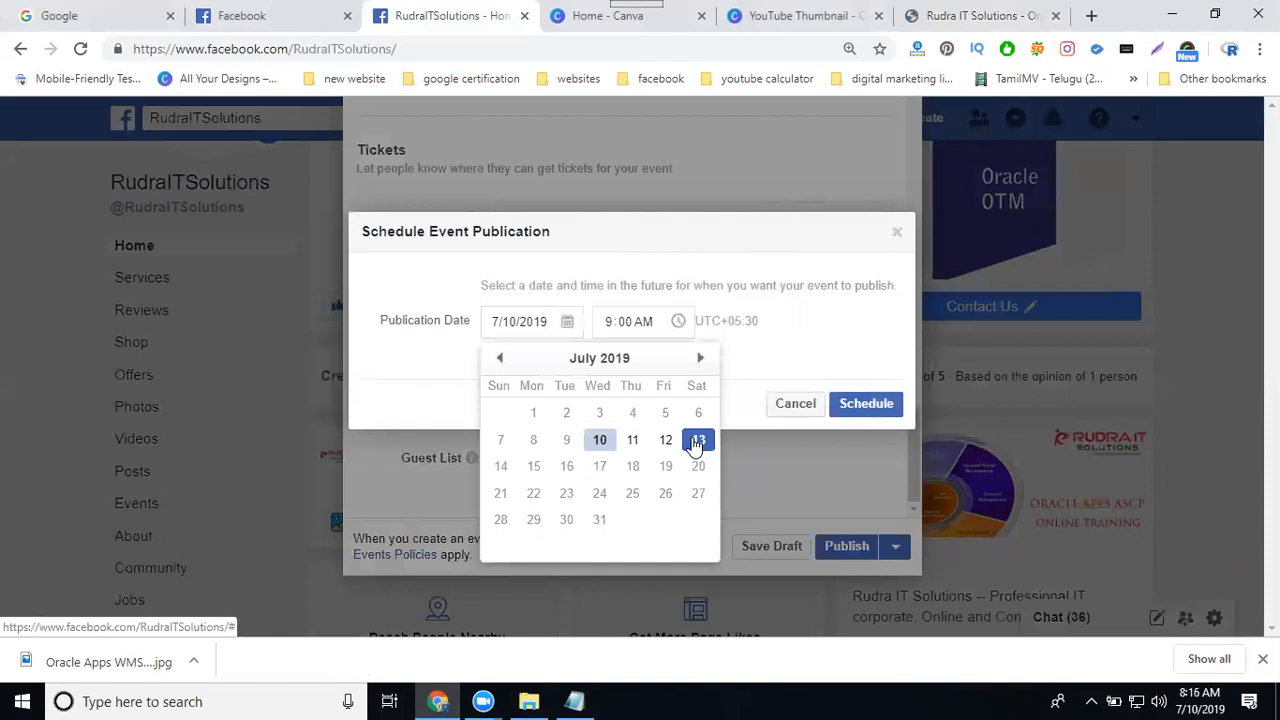
pyautogui.click(785, 408)
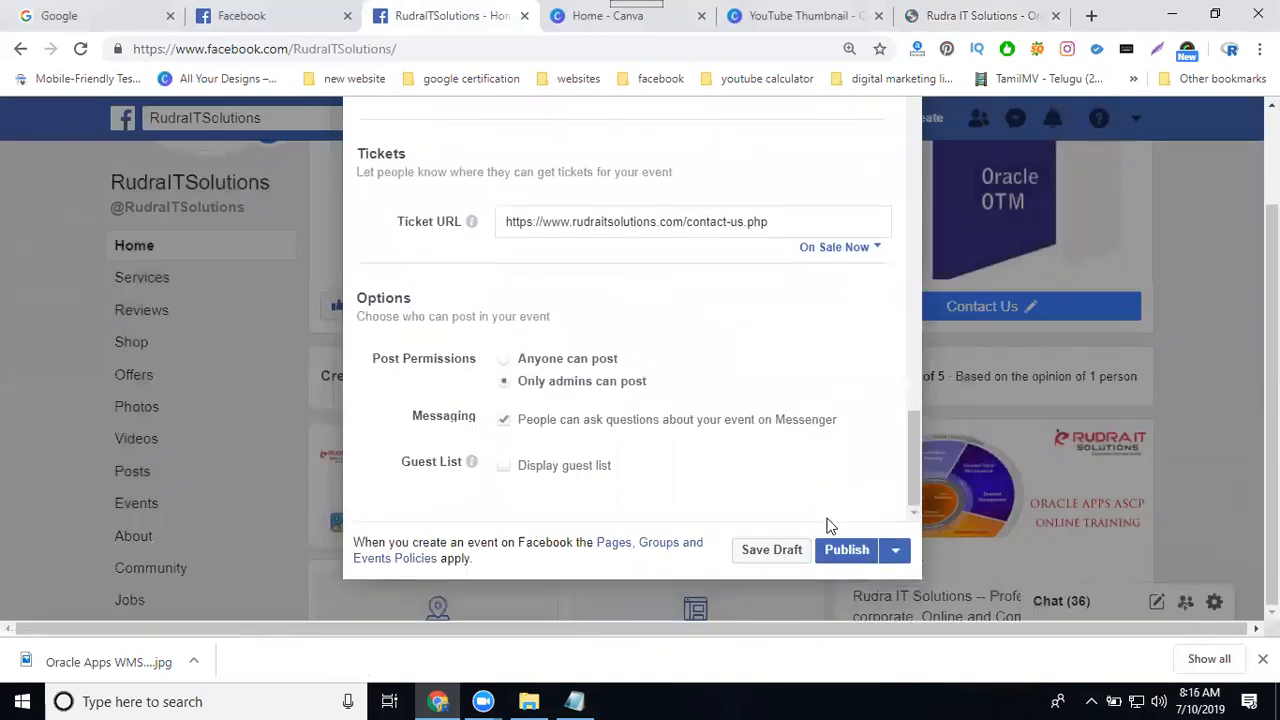
# Step: Schedule the event's publication for 7/10/2019 at 9:00 AM and dismiss the suggestion to schedule a post
pyautogui.click(843, 566)
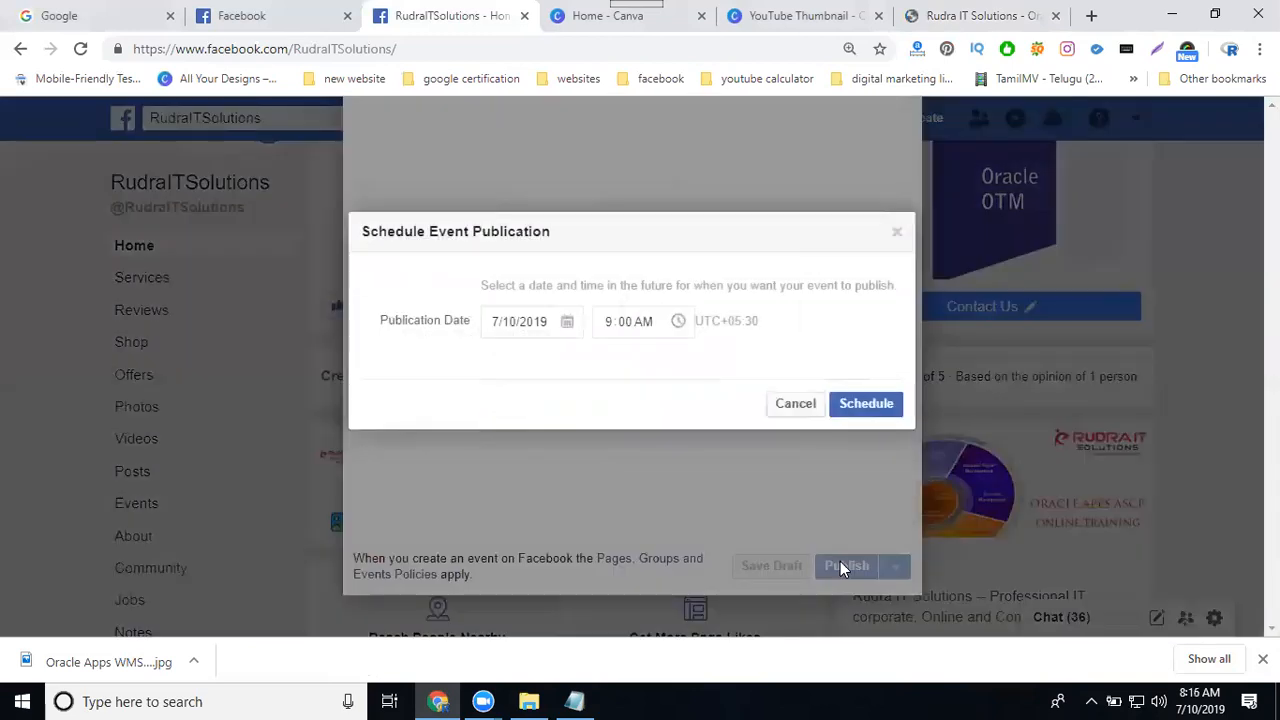
pyautogui.click(855, 418)
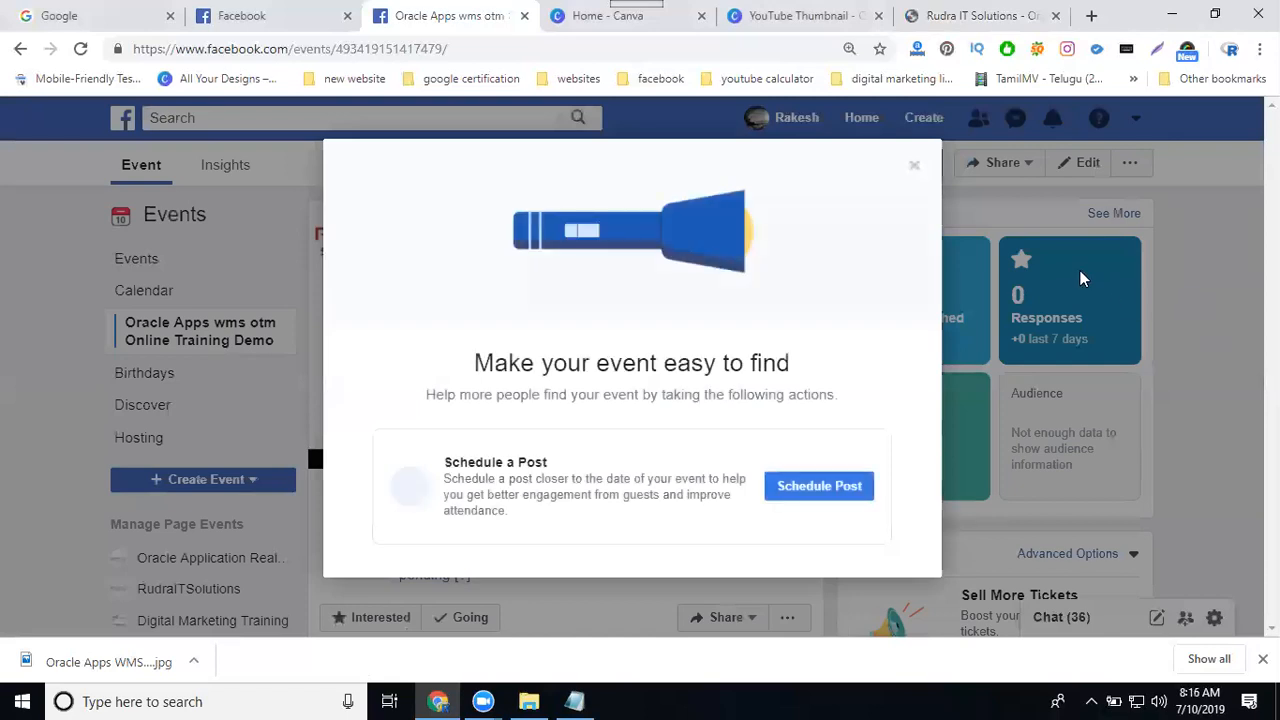
pyautogui.click(1170, 258)
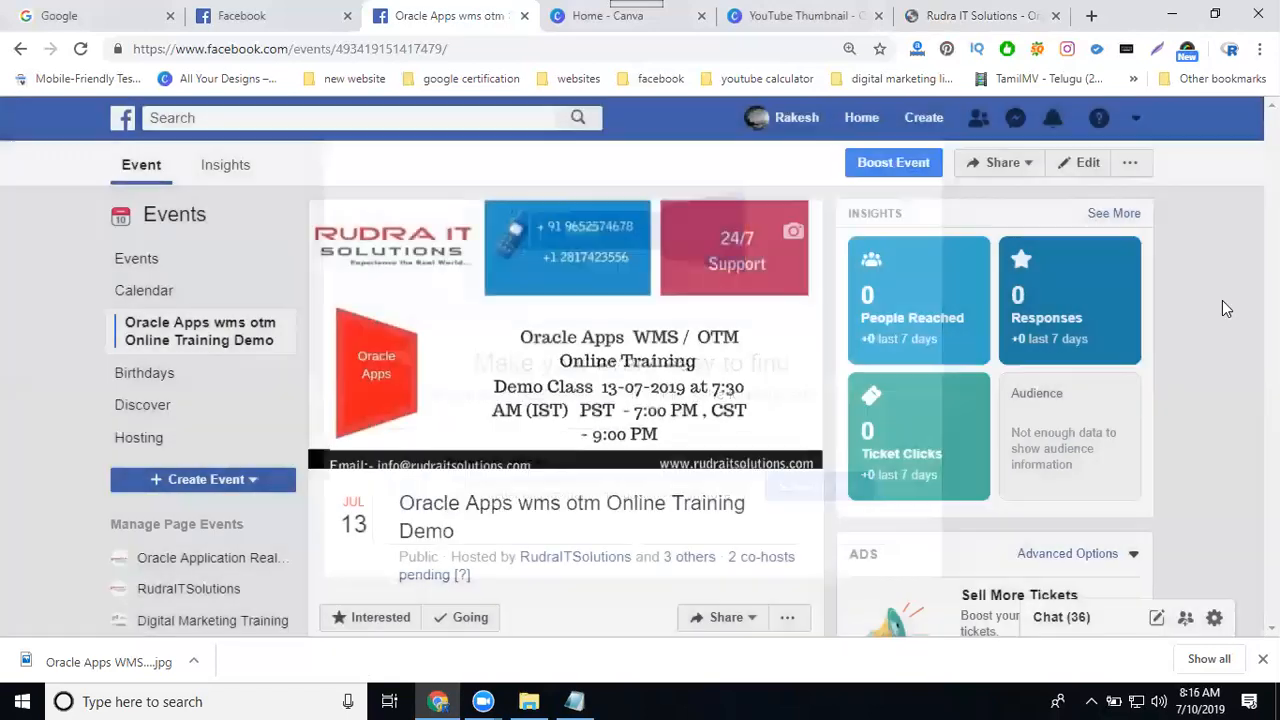
pyautogui.scroll(-2, 1200, 312)
pyautogui.scroll(2, 1090, 281)
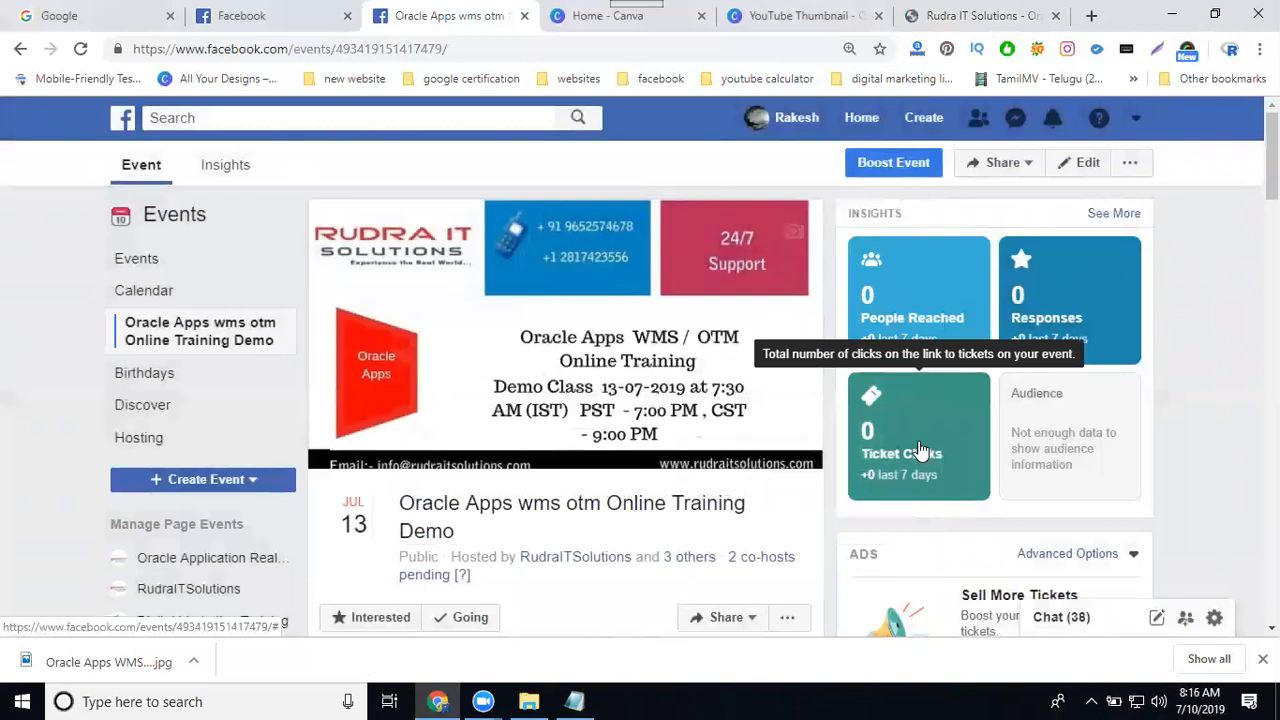
# Step: Copy the new event page's address and open facebook.com/rudraitsolutions in a new browser tab
pyautogui.click(489, 48)
pyautogui.hotkey('ctrl', 'c')
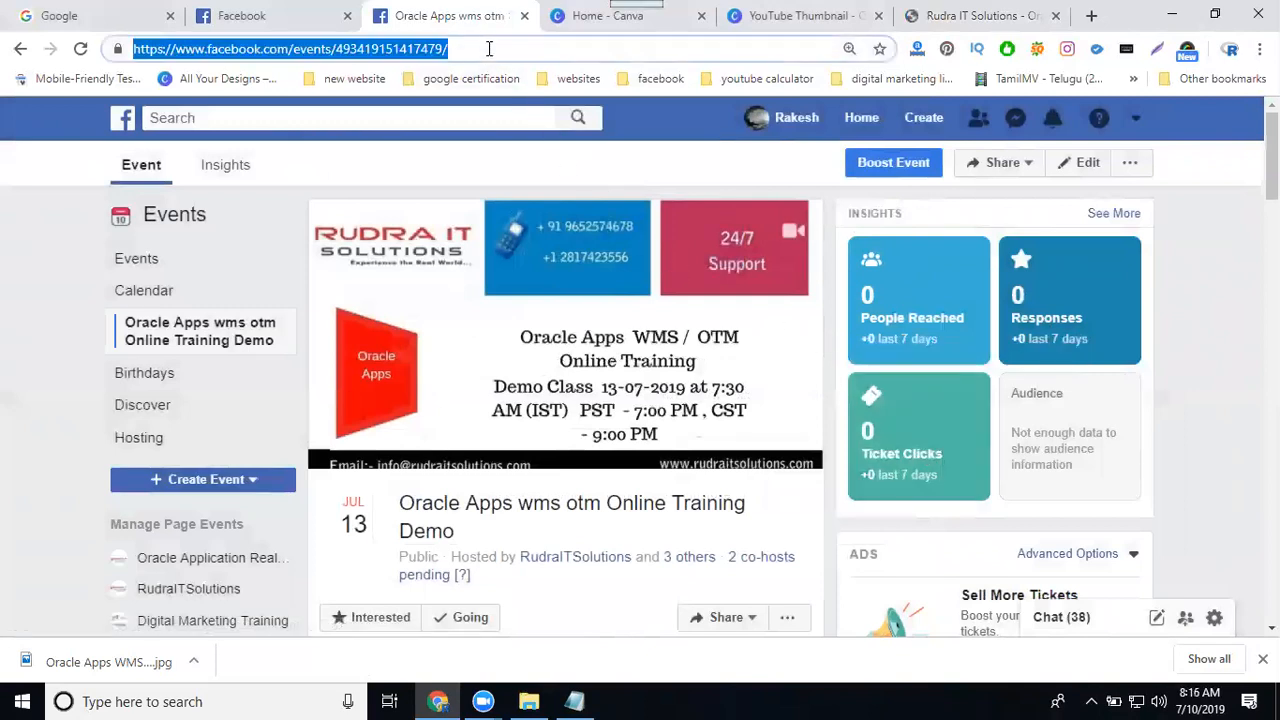
pyautogui.click(1090, 15)
pyautogui.write('fac')
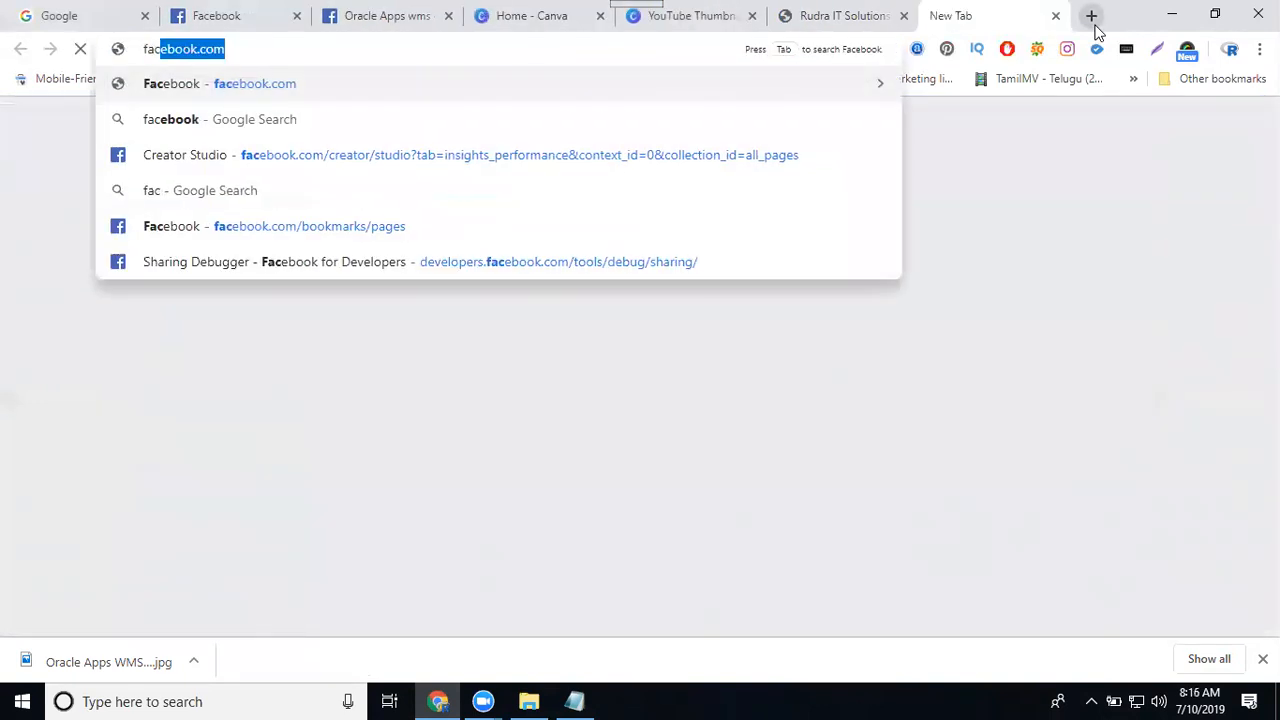
pyautogui.press('Right')
pyautogui.write('/')
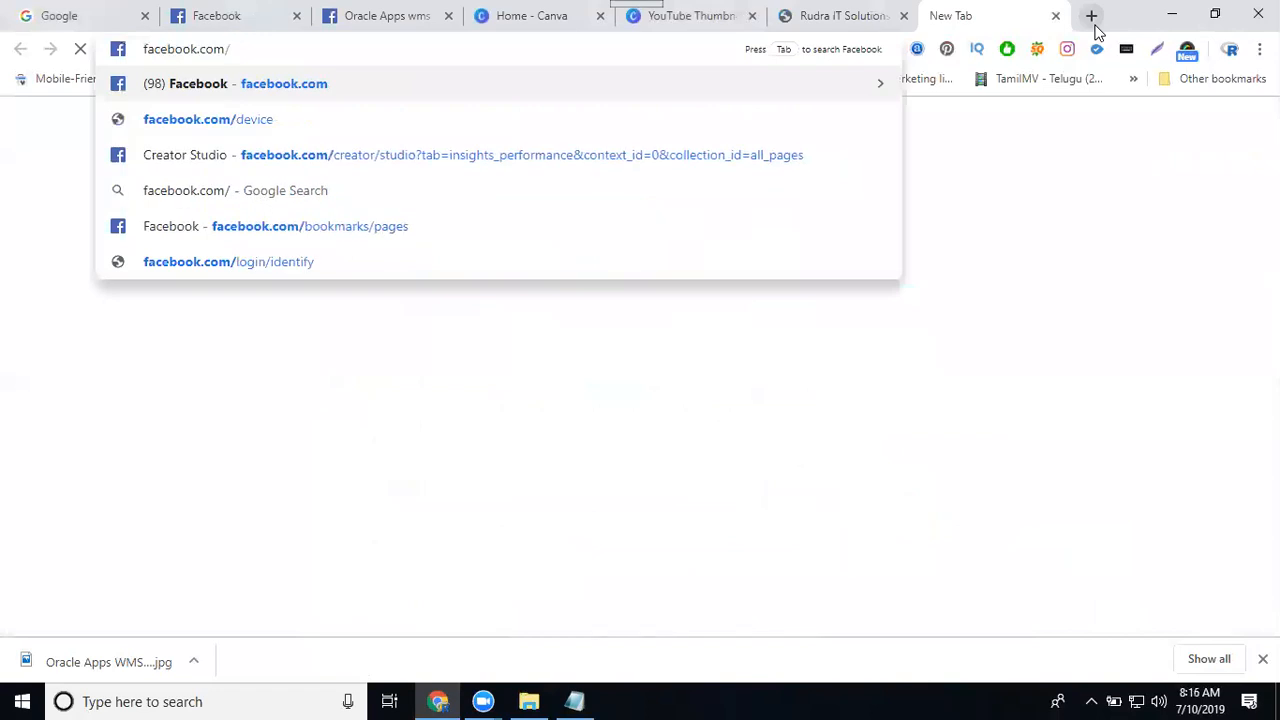
pyautogui.write('rud')
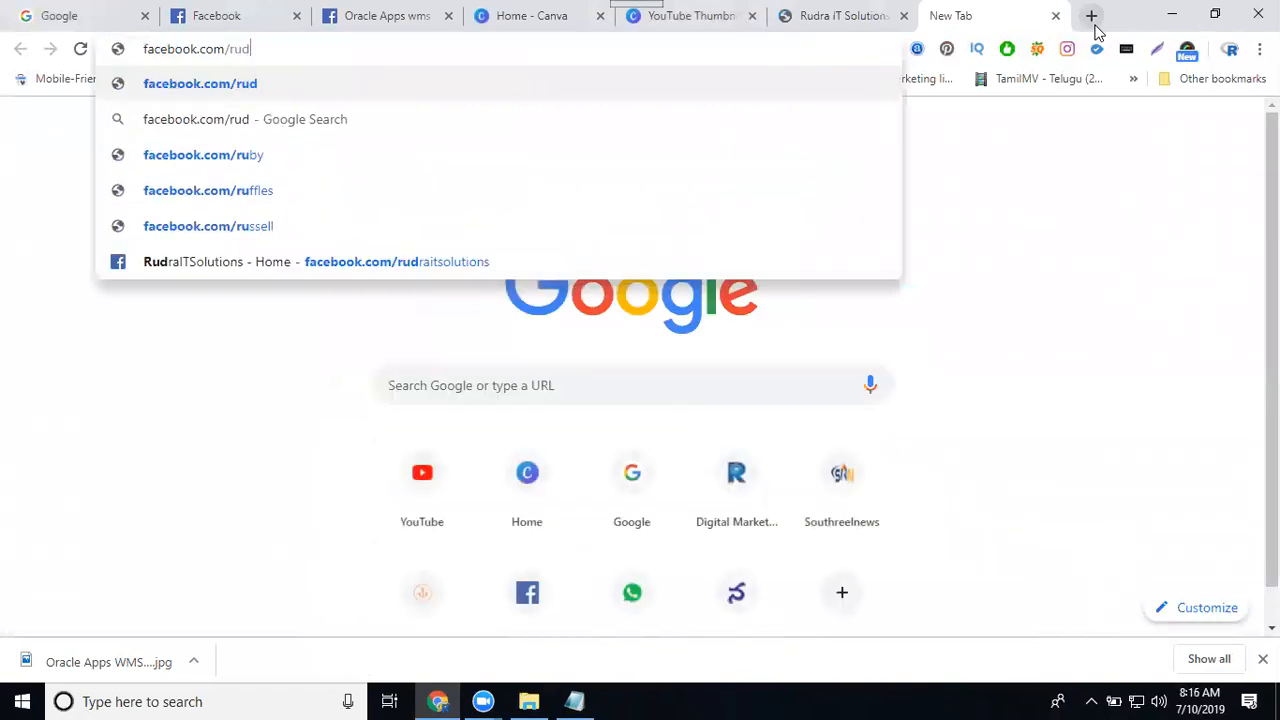
pyautogui.press('Down')
pyautogui.press('Down')
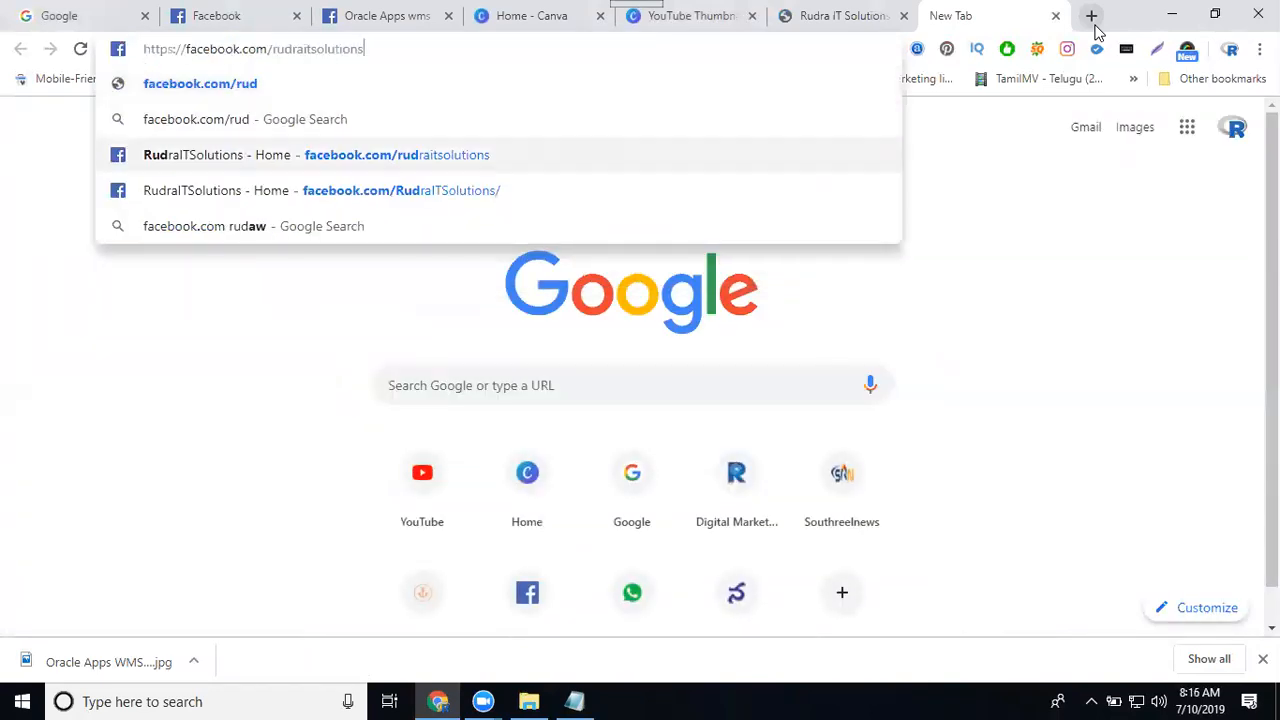
pyautogui.press('Return')
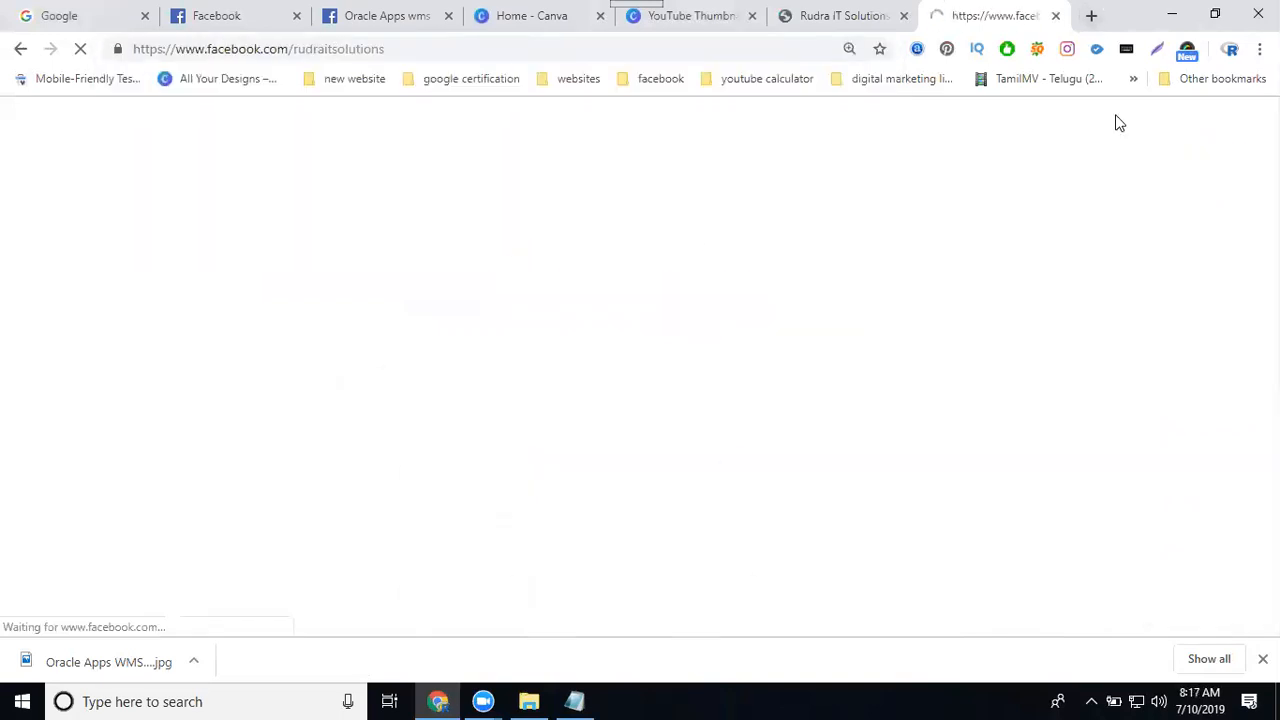
pyautogui.click(370, 15)
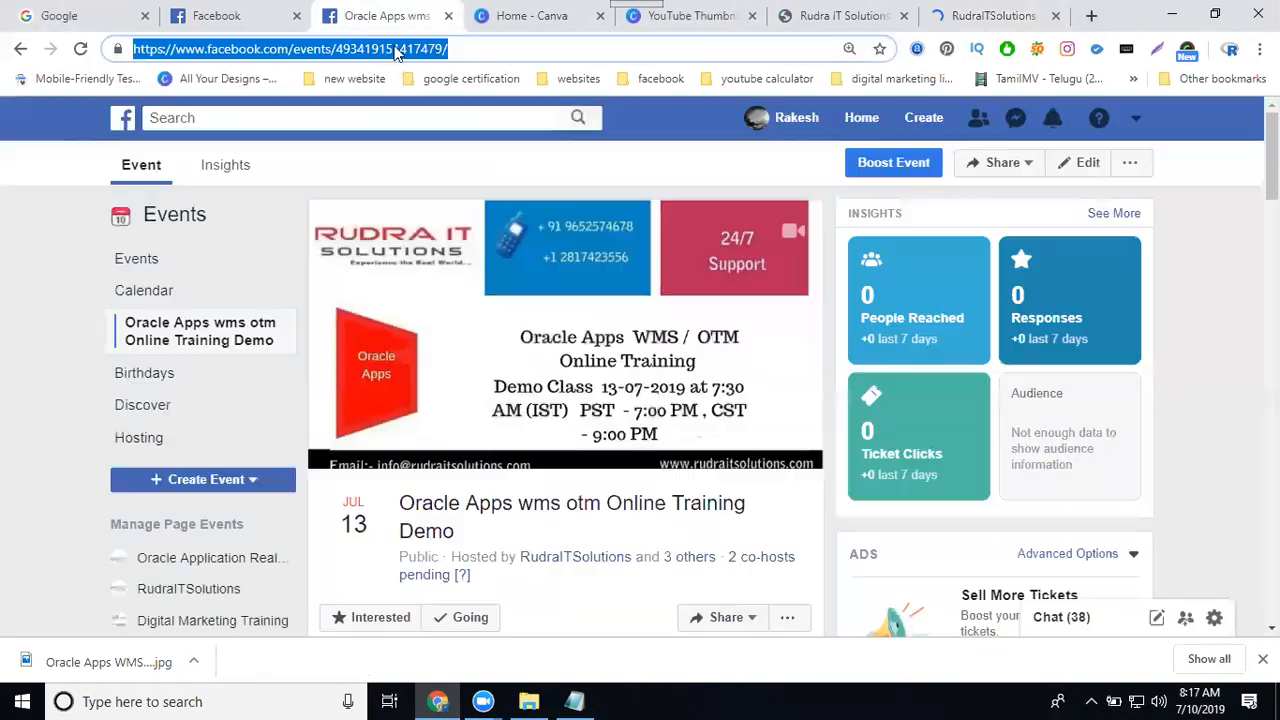
pyautogui.click(1001, 165)
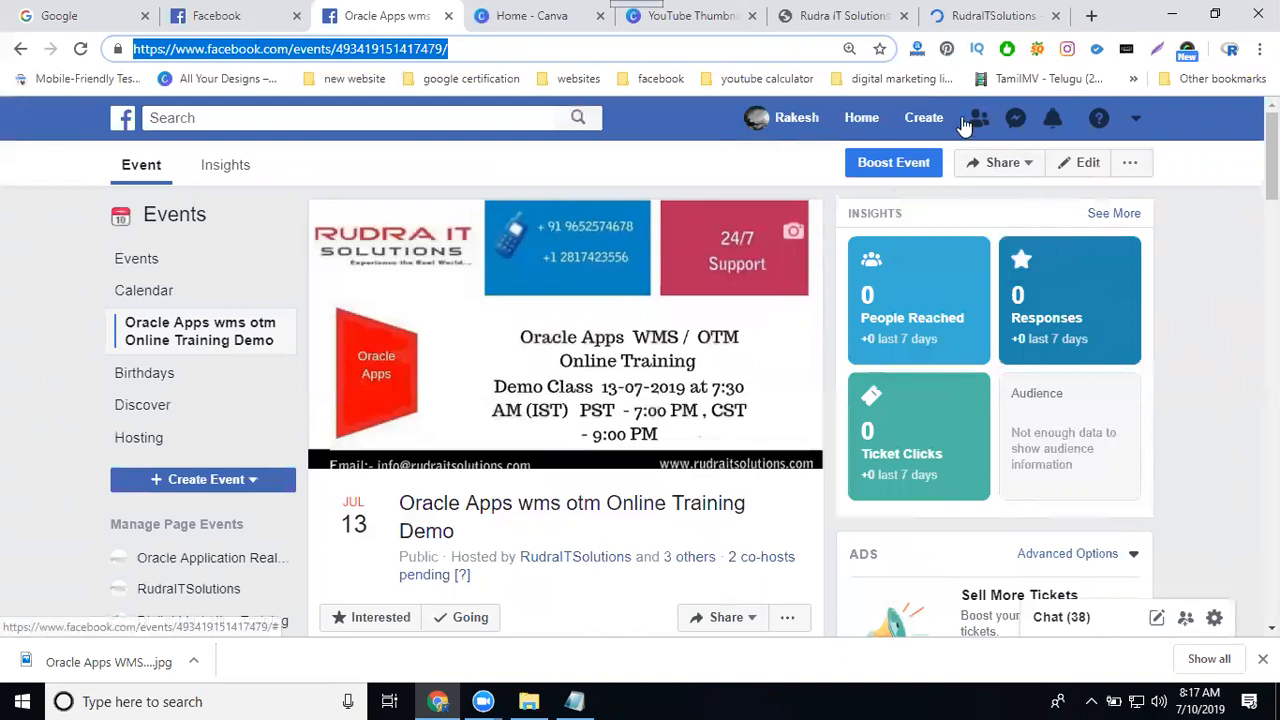
pyautogui.click(966, 18)
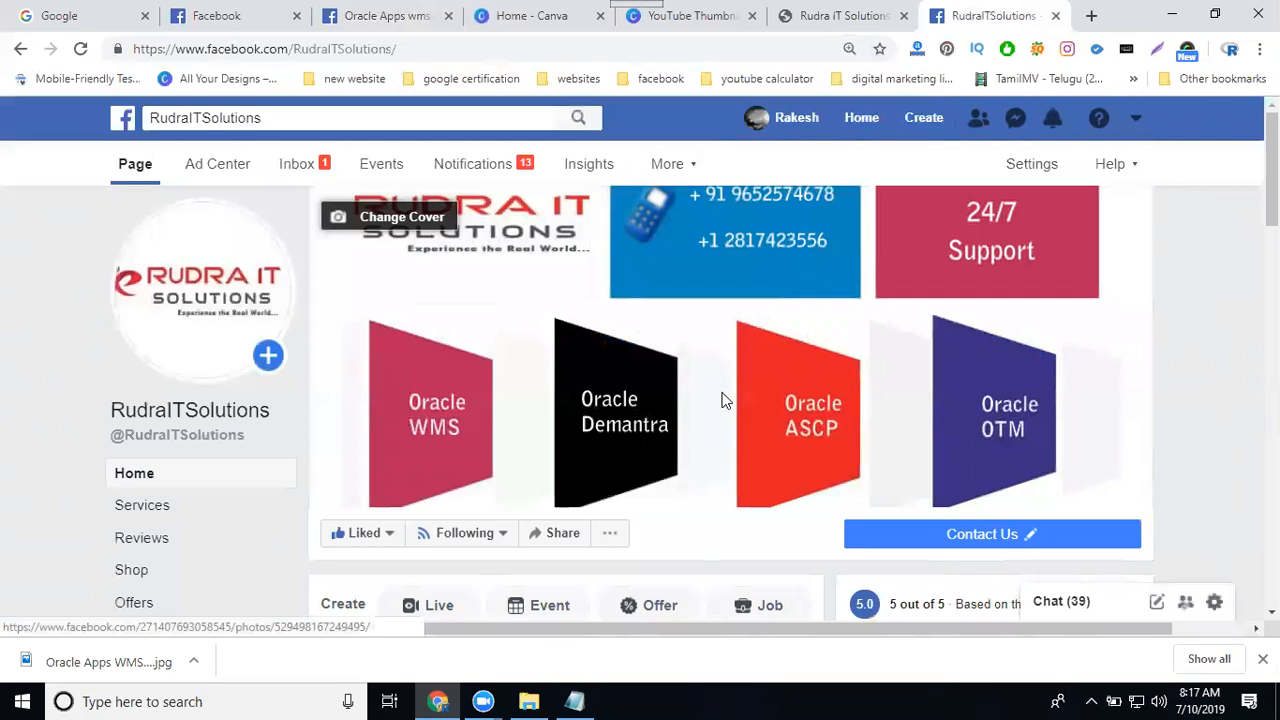
# Step: Start a new post on the RudraITSolutions page and paste the copied event address into it
pyautogui.scroll(-3, 615, 553)
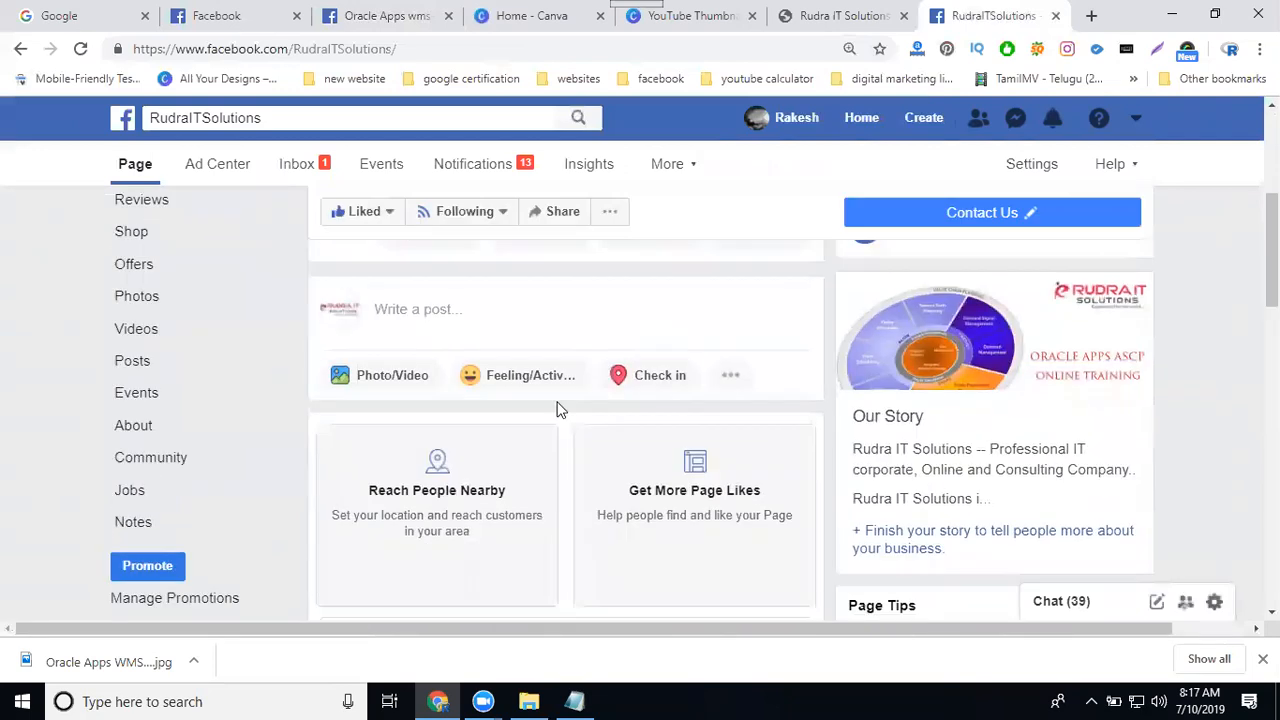
pyautogui.click(538, 313)
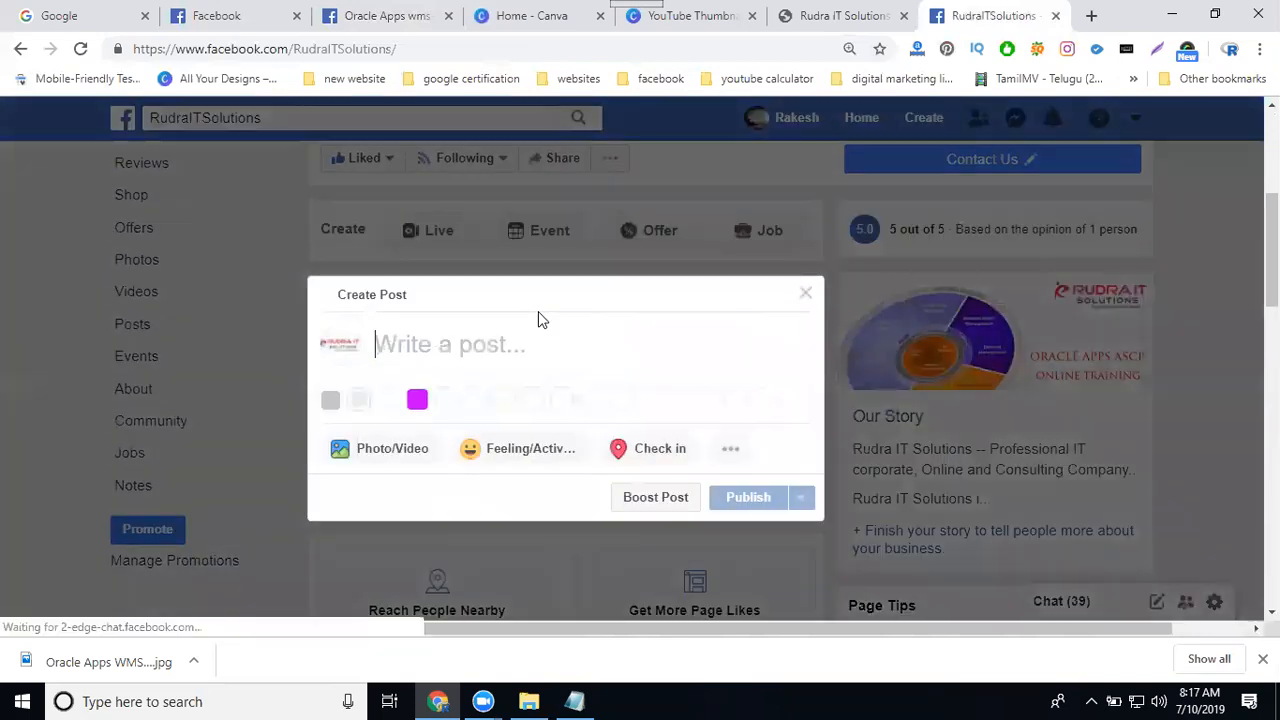
pyautogui.hotkey('ctrl', 'v')
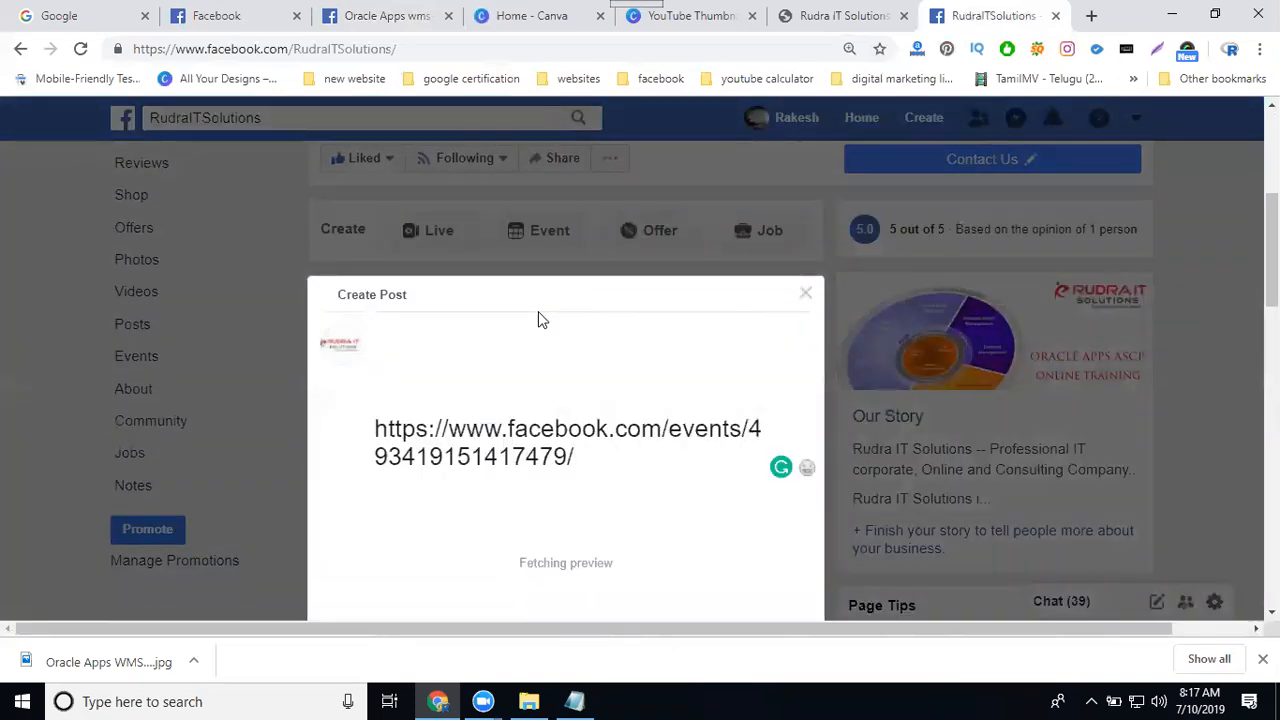
# Step: Copy the Notepad text from the "Oracle Apps WMS OTMOnline Training Demo" line through the e-mail line and return to the page post
pyautogui.click(577, 701)
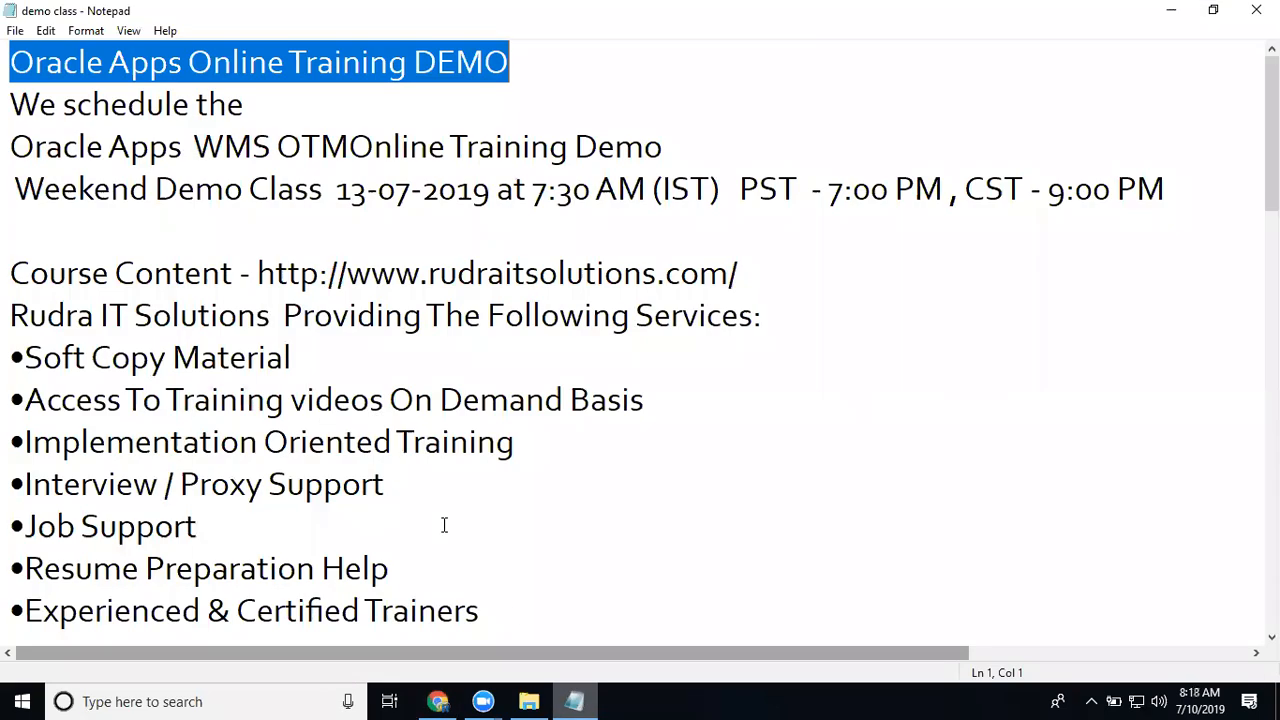
pyautogui.click(86, 224)
pyautogui.moveTo(12, 154); pyautogui.dragTo(564, 446)
pyautogui.hotkey('ctrl', 'c')
pyautogui.scroll(-4, 102, 388)
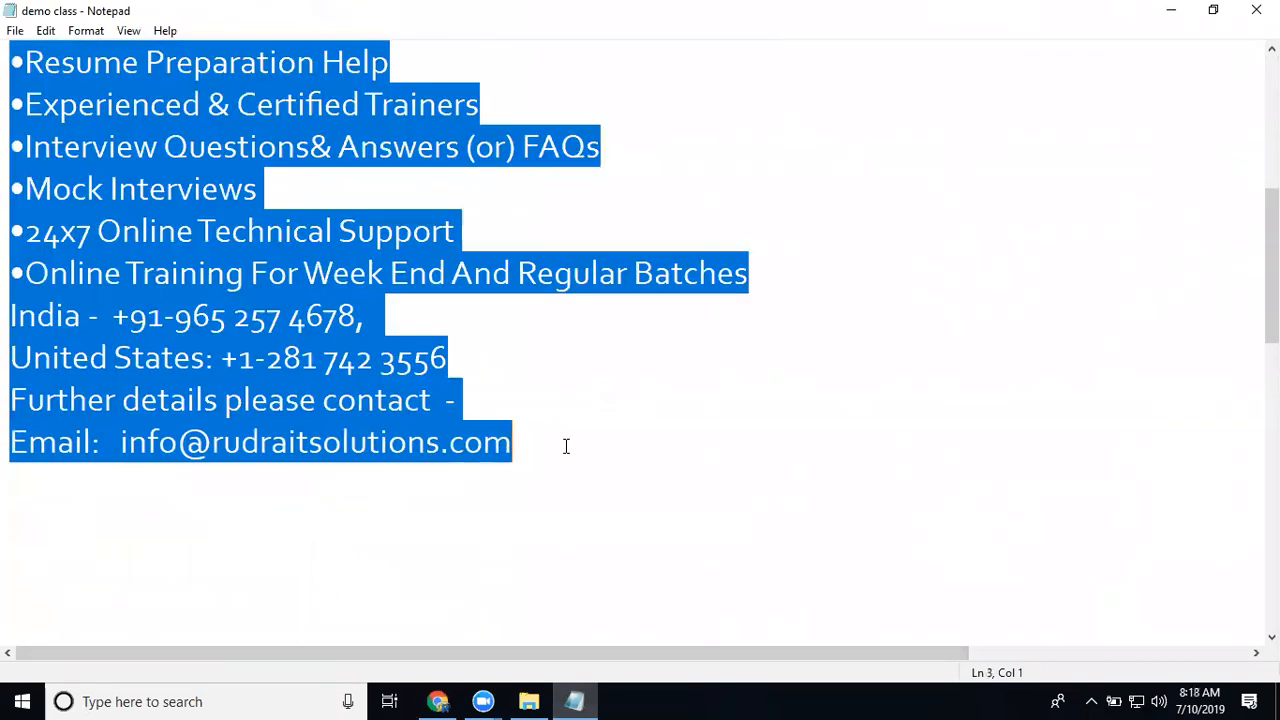
pyautogui.scroll(2, 820, 450)
pyautogui.scroll(1, 820, 452)
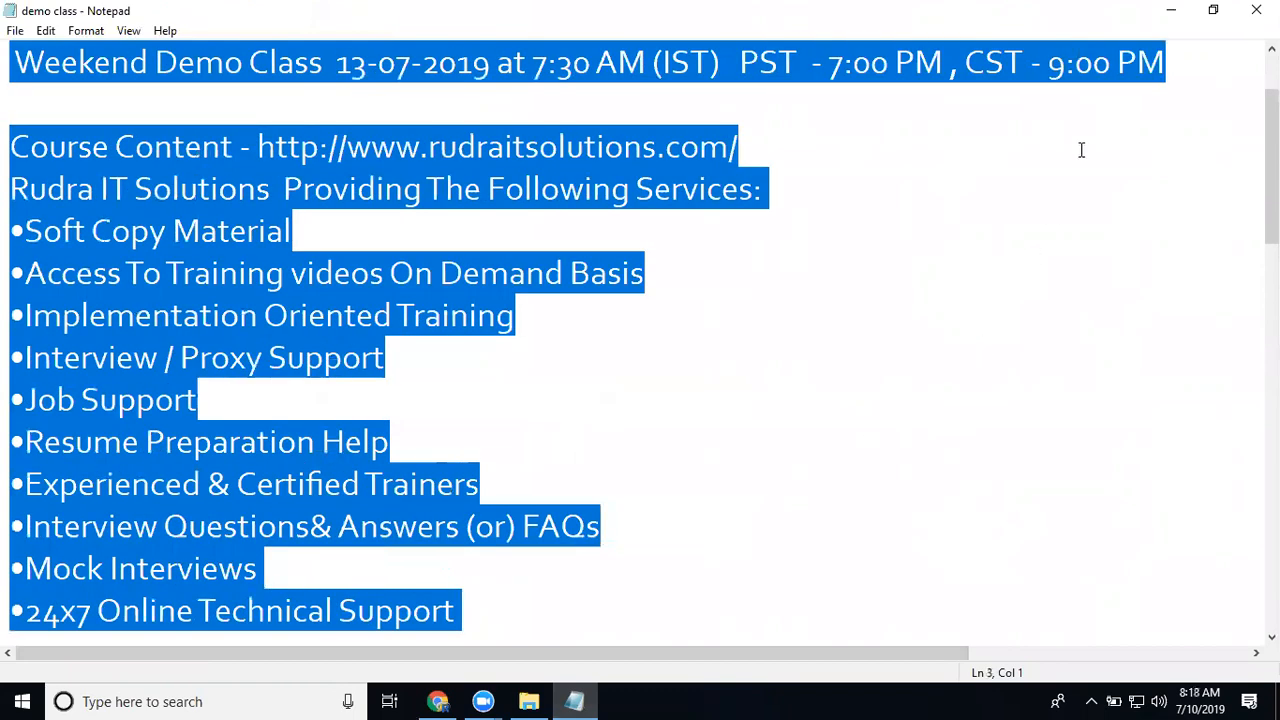
pyautogui.click(1160, 14)
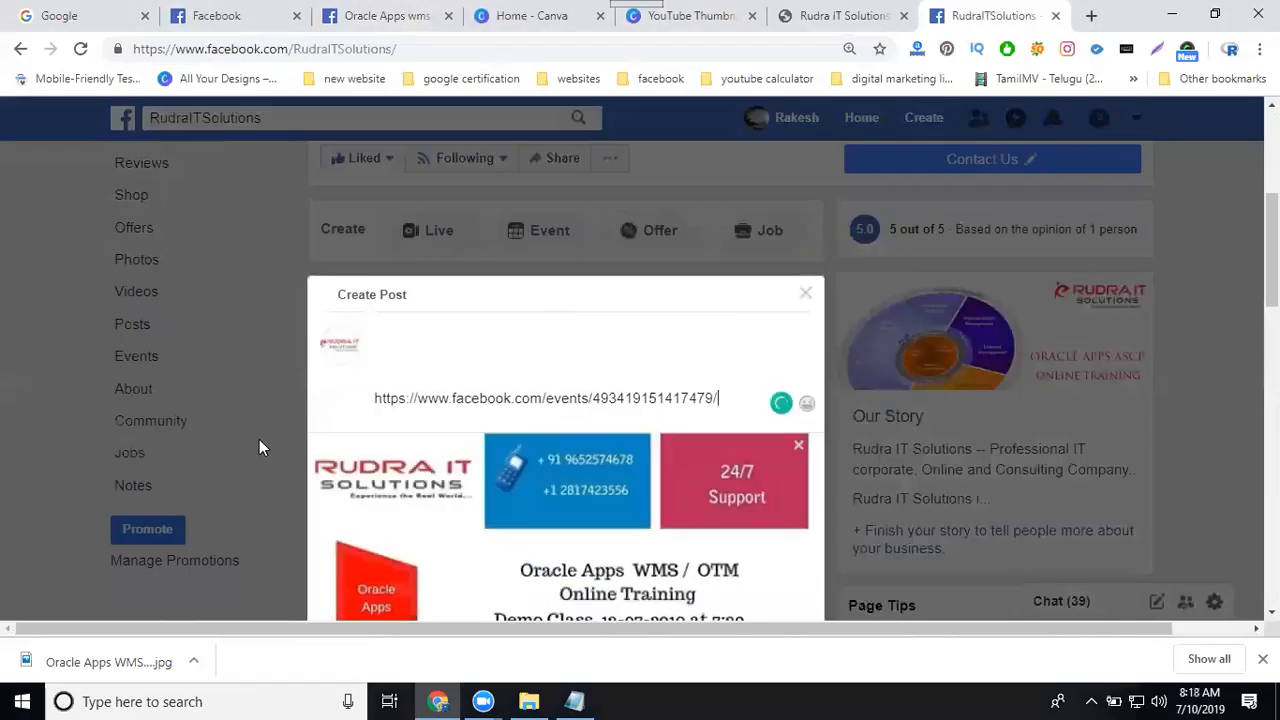
# Step: Paste the copied demo class details into the post with the event link and publish it
pyautogui.click(408, 337)
pyautogui.hotkey('ctrl', 'v')
pyautogui.scroll(-5, 600, 450)
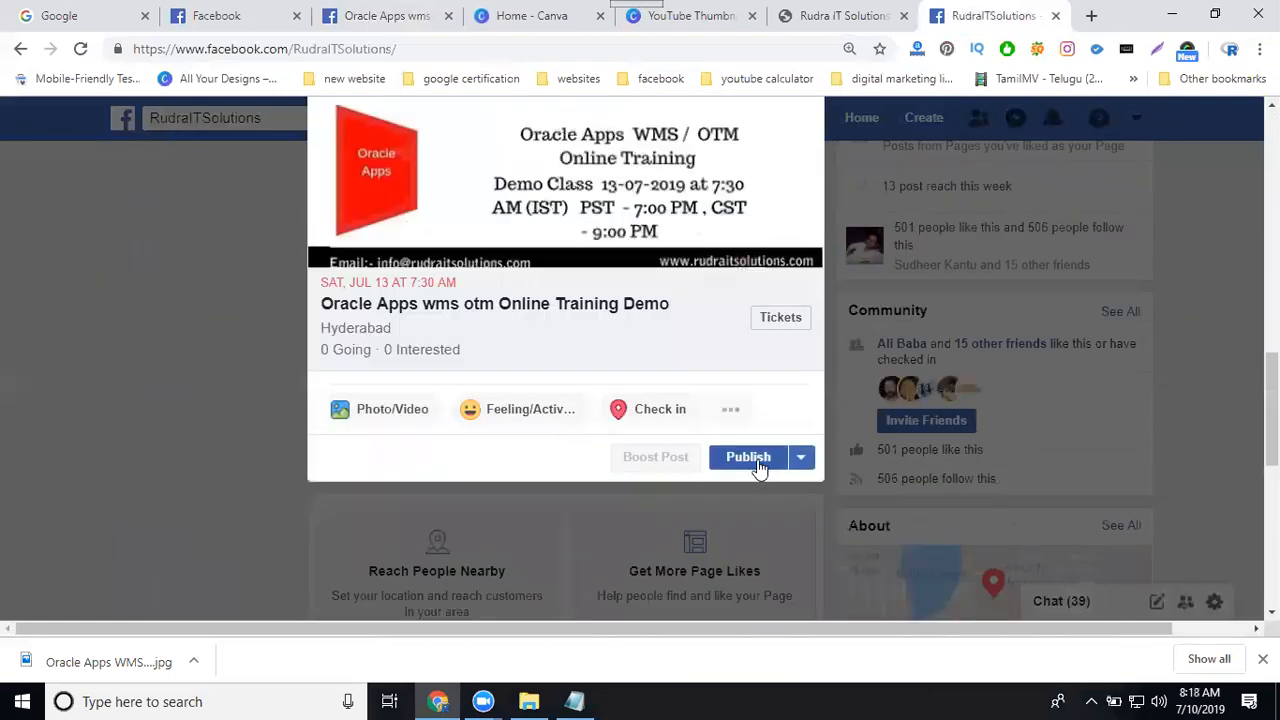
pyautogui.click(757, 460)
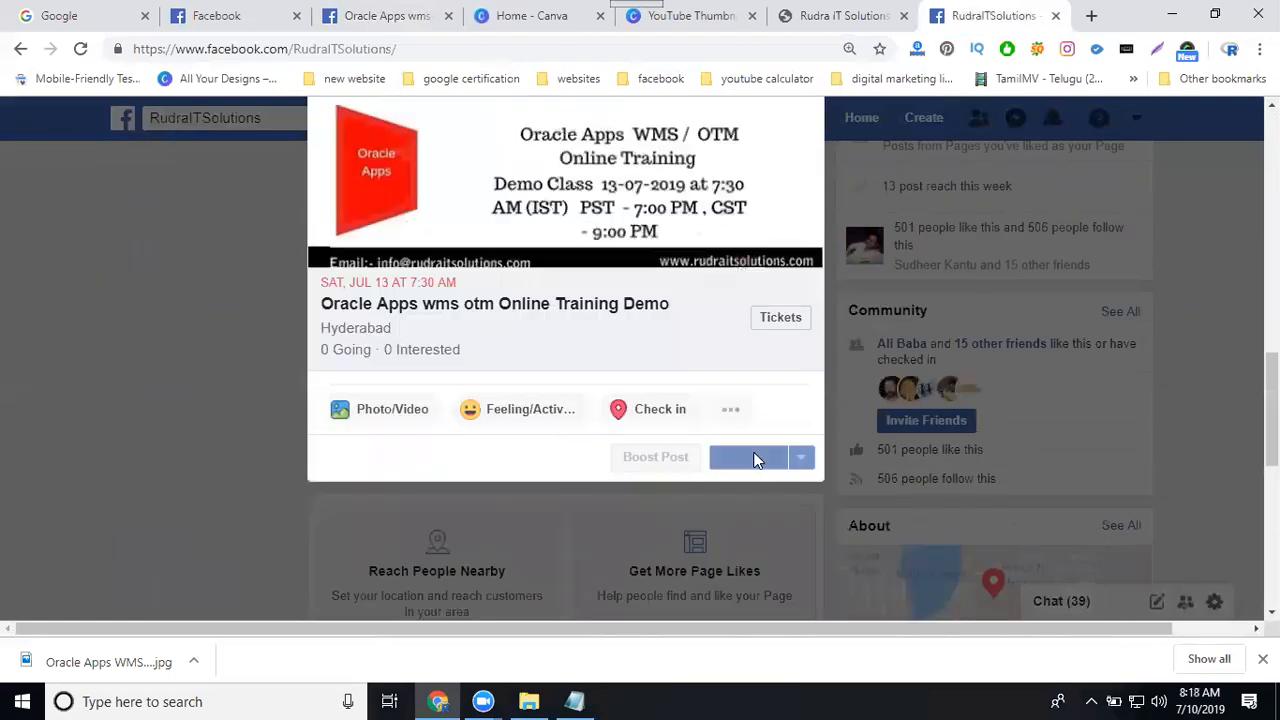
pyautogui.scroll(-1, 757, 460)
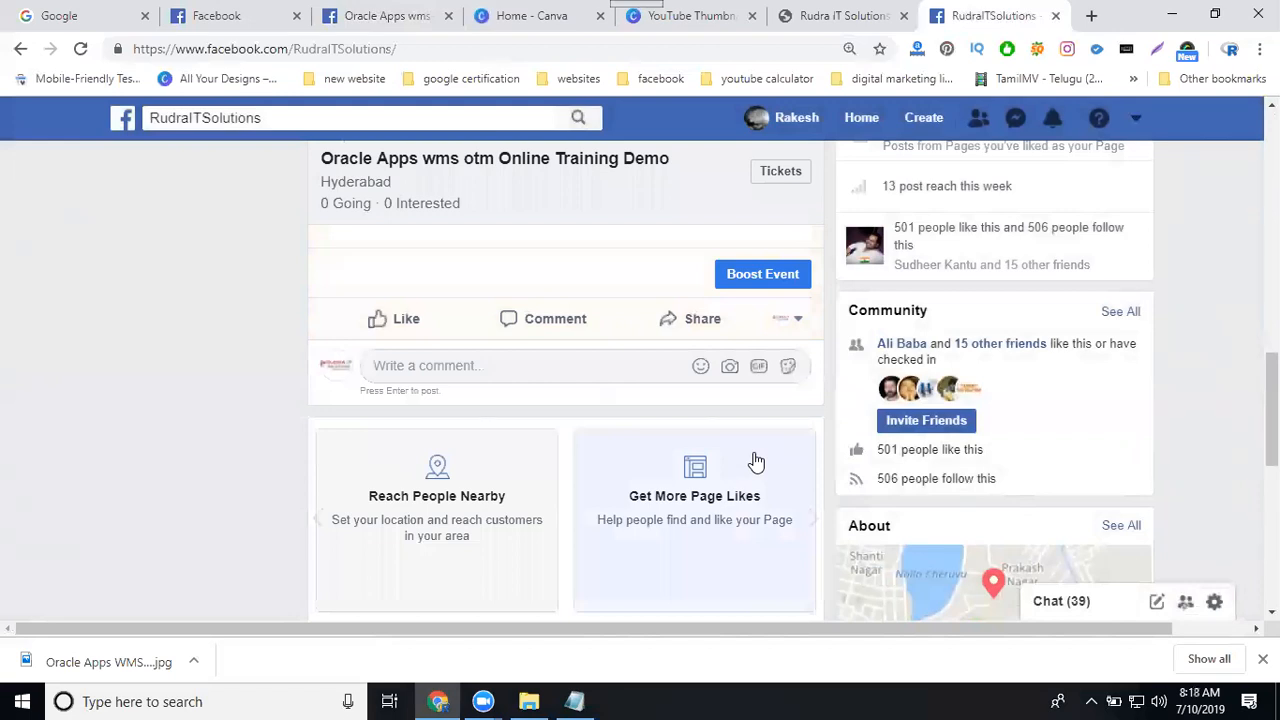
# Step: Examine the destinations available for sharing the published event post as the page, and close the share dialog without sharing
pyautogui.scroll(3, 757, 460)
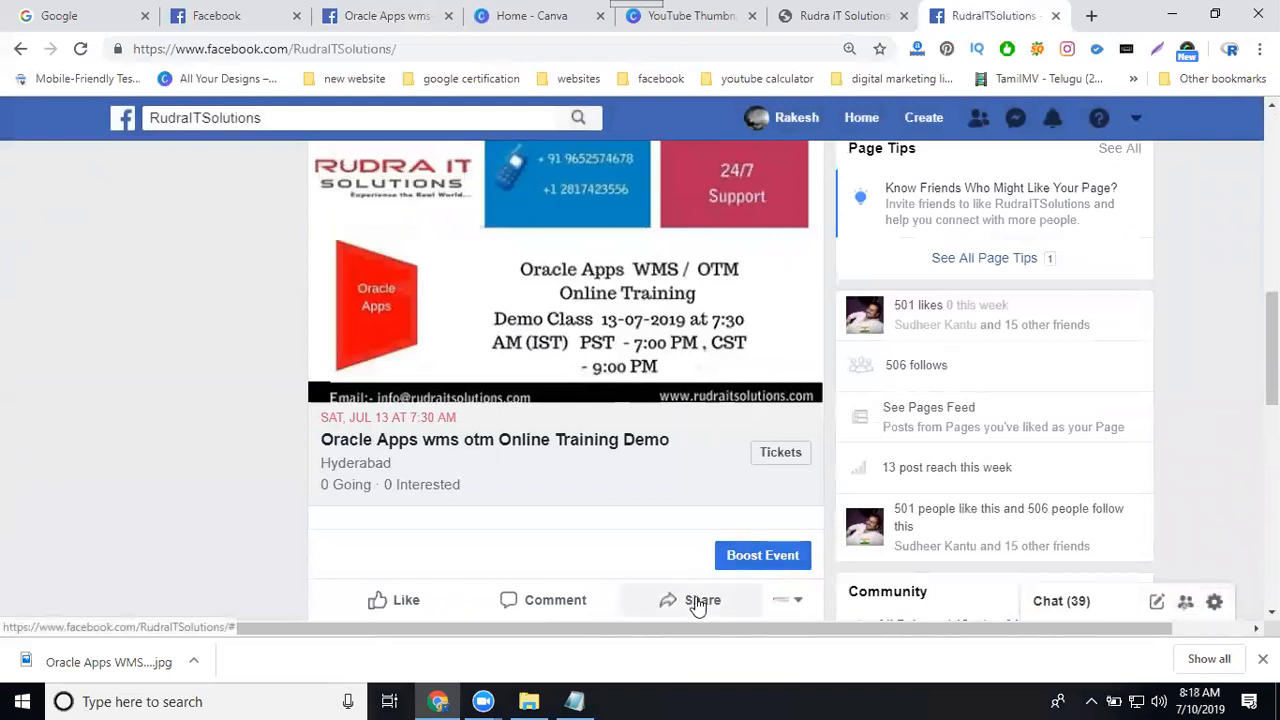
pyautogui.scroll(-3, 700, 560)
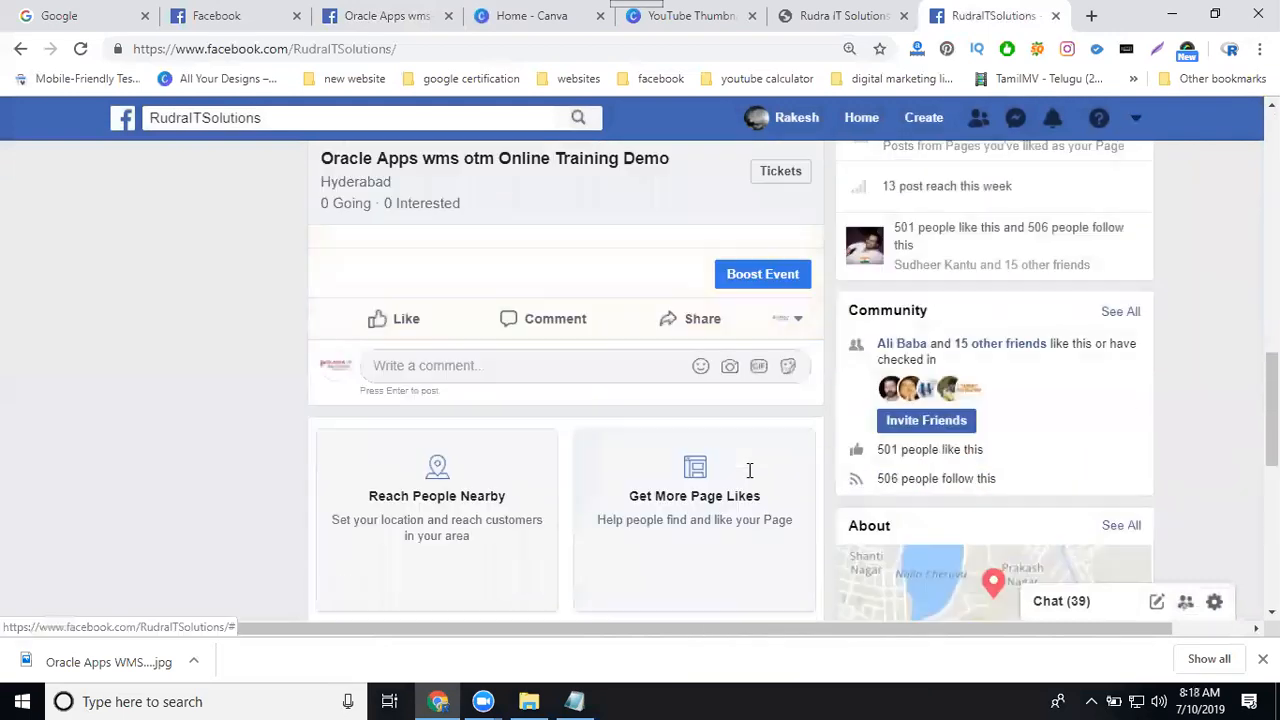
pyautogui.click(696, 320)
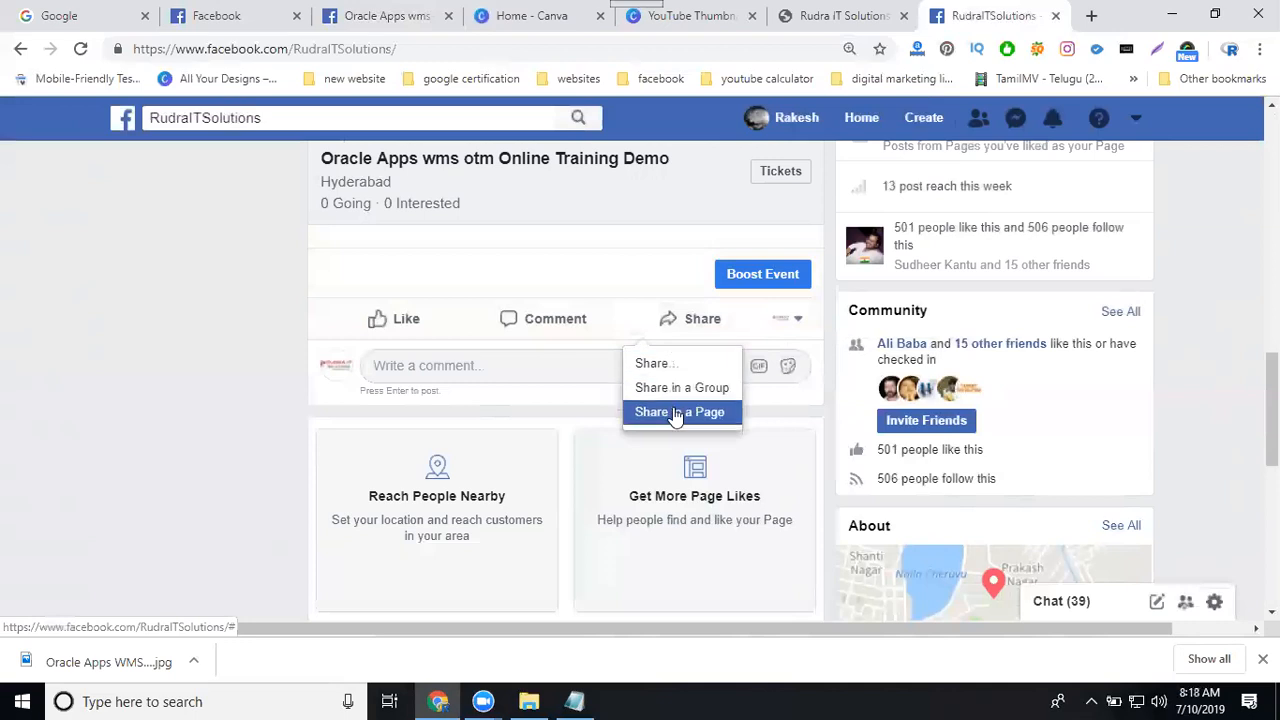
pyautogui.click(659, 362)
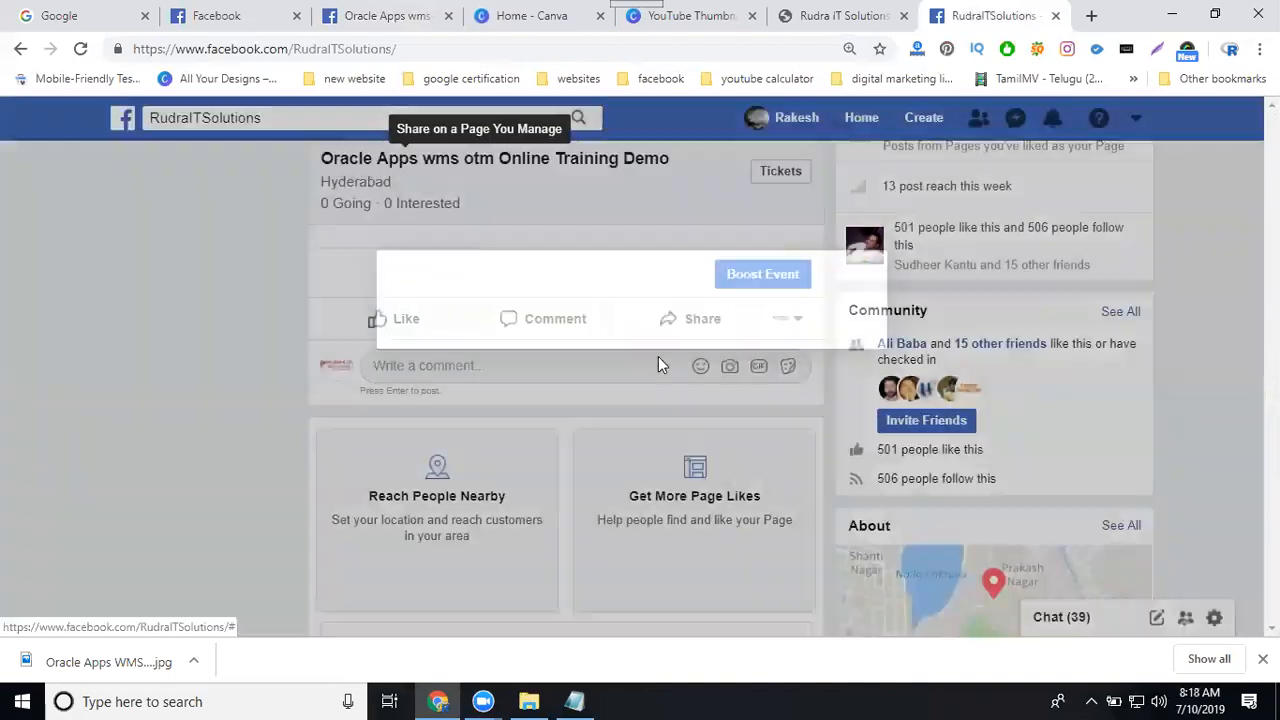
pyautogui.click(536, 172)
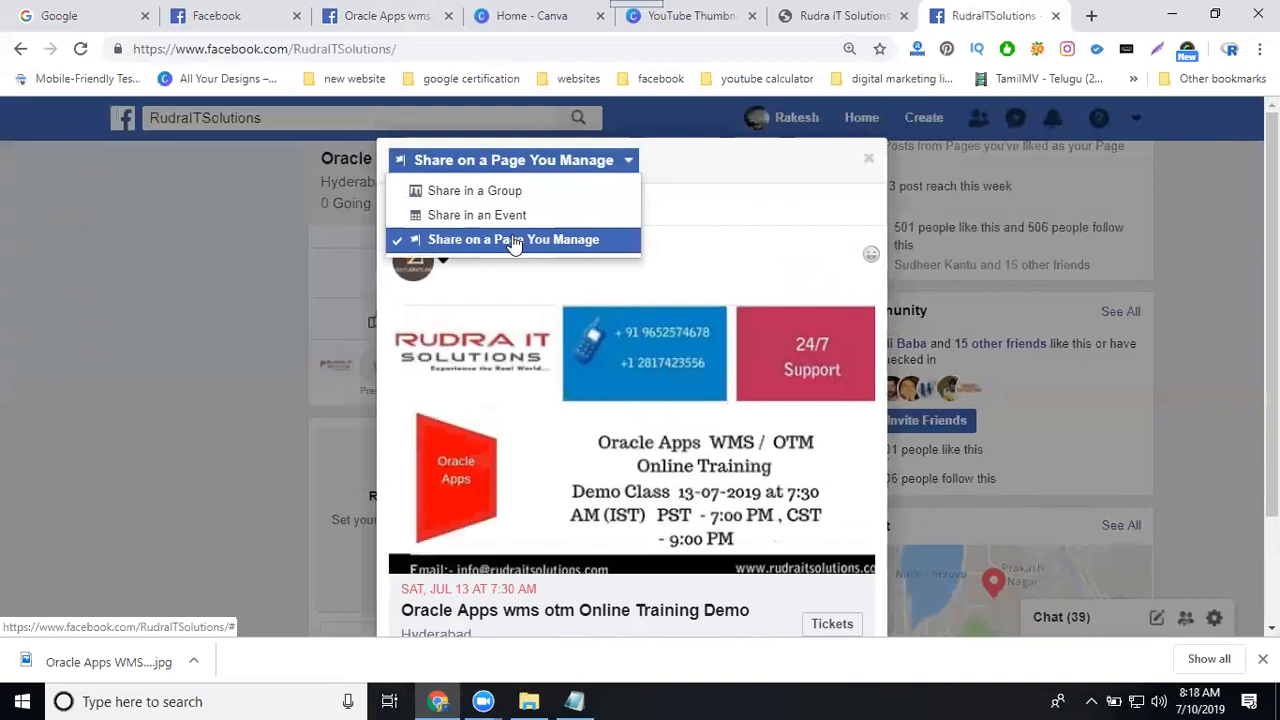
pyautogui.click(869, 159)
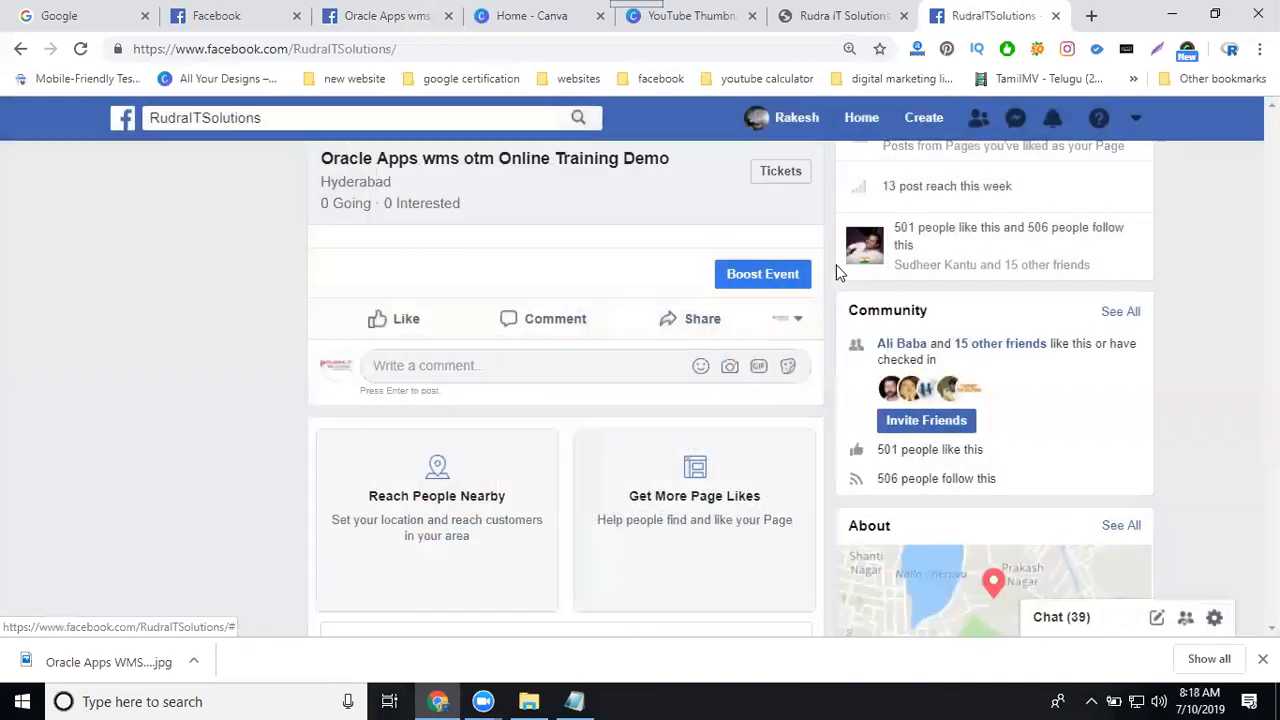
# Step: Switch the acting identity on the event post to the personal profile and inspect sharing on its timeline without posting
pyautogui.click(790, 320)
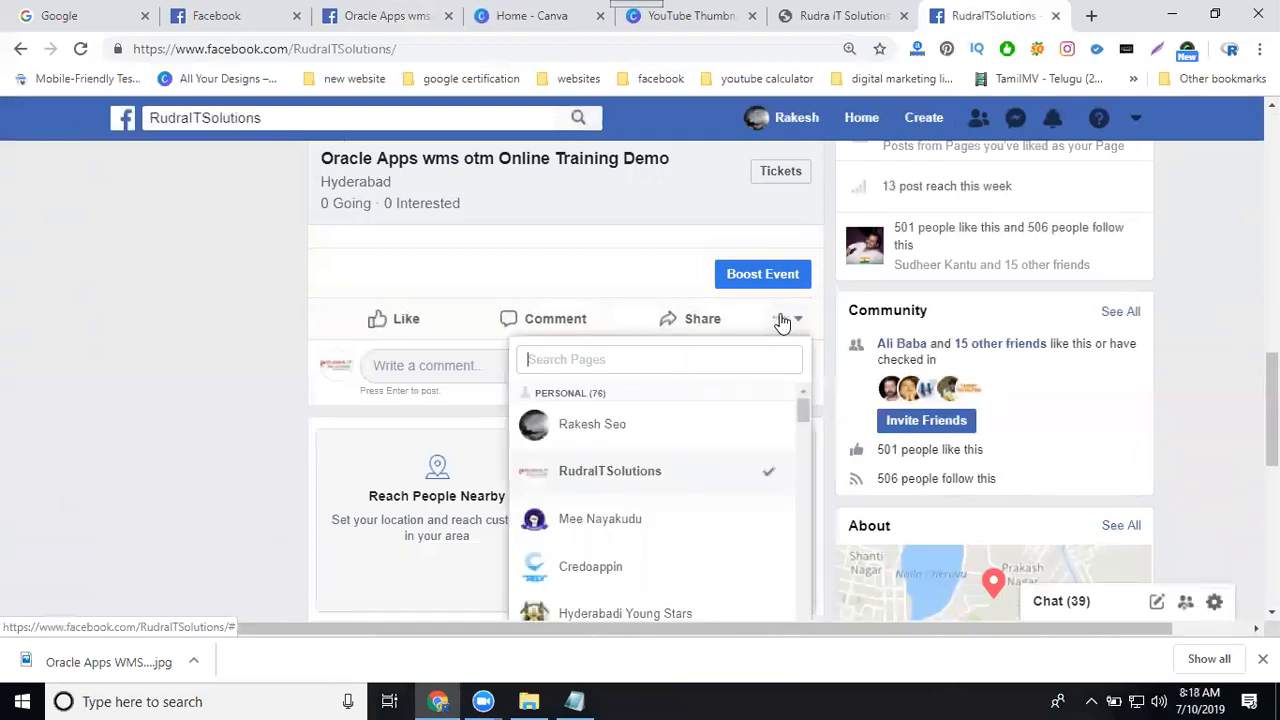
pyautogui.click(624, 428)
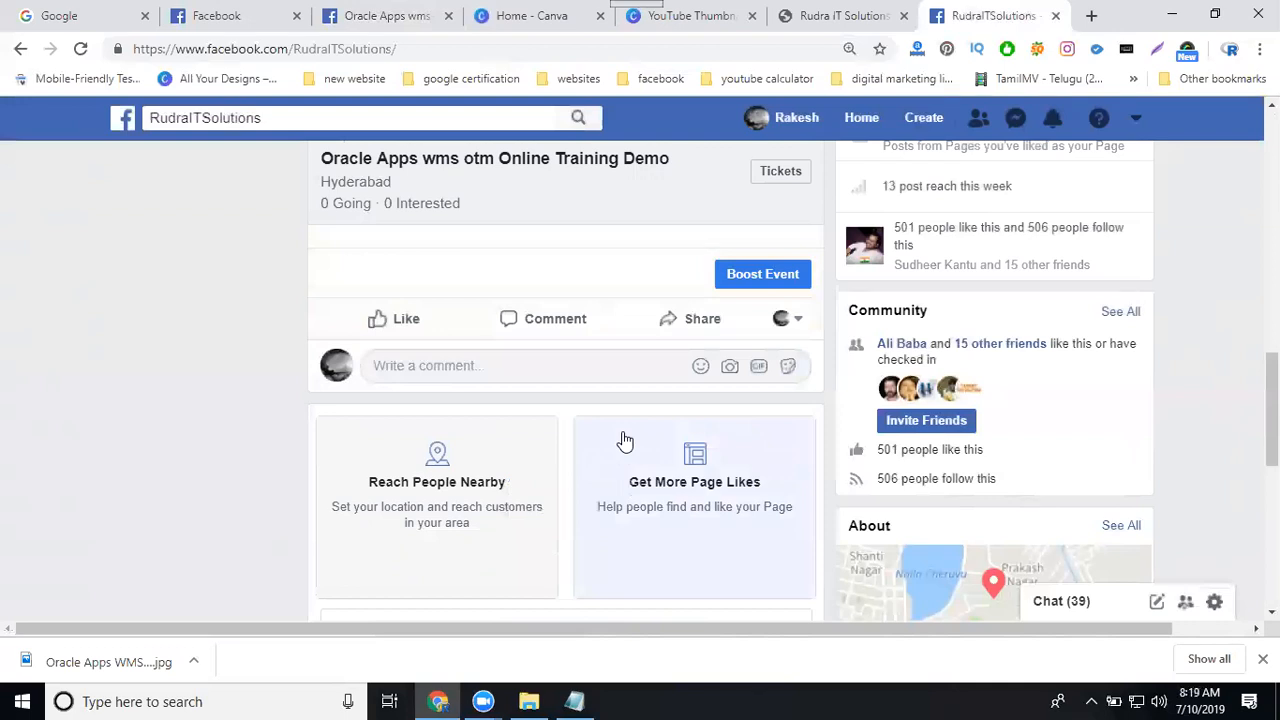
pyautogui.click(695, 320)
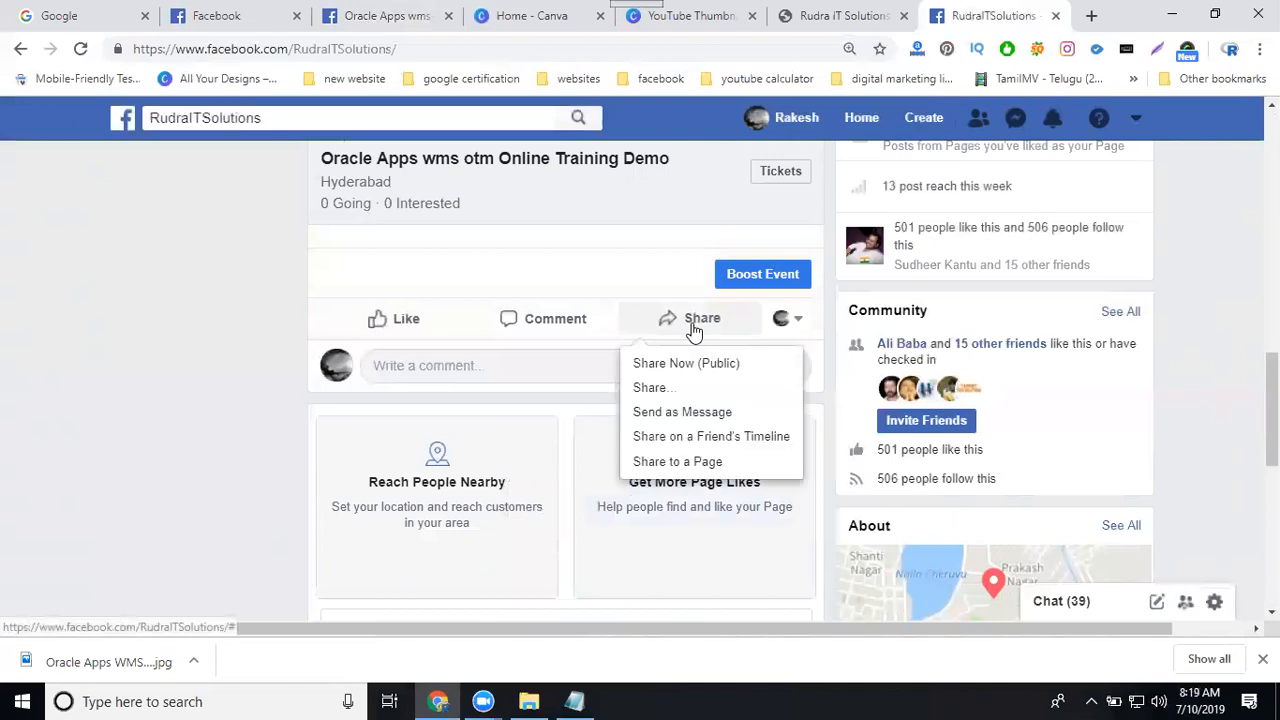
pyautogui.click(682, 390)
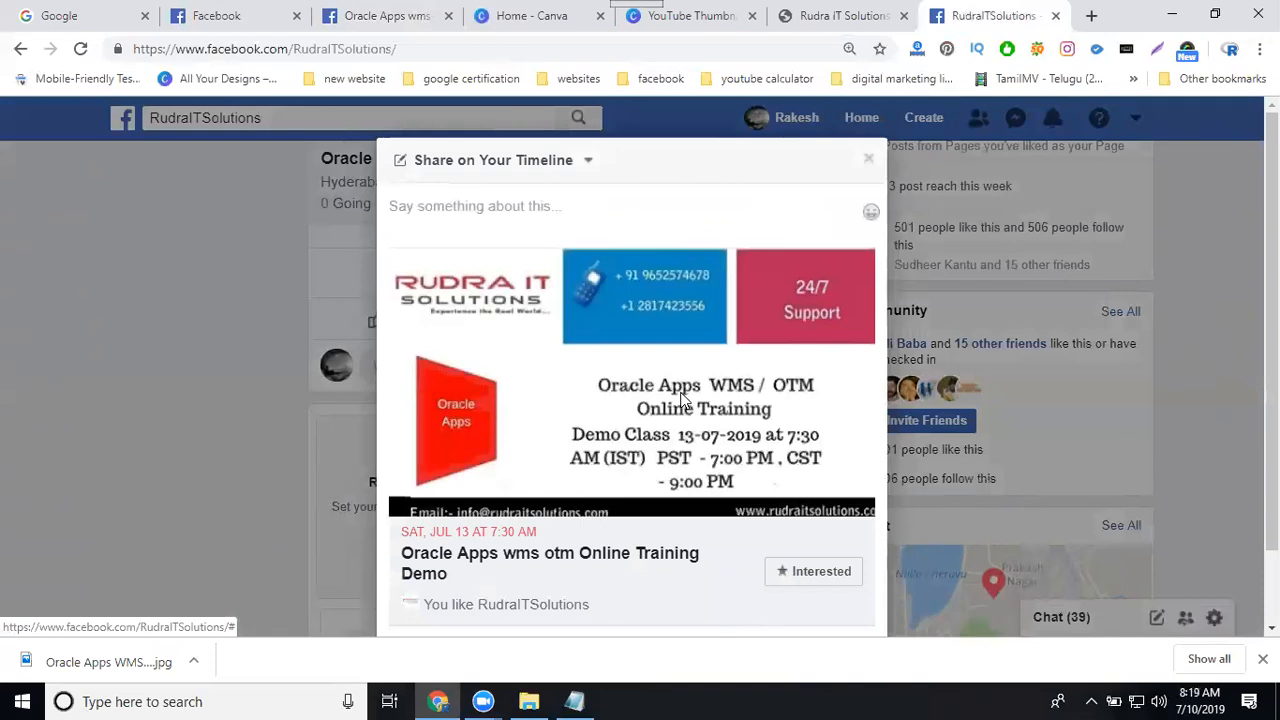
pyautogui.click(868, 158)
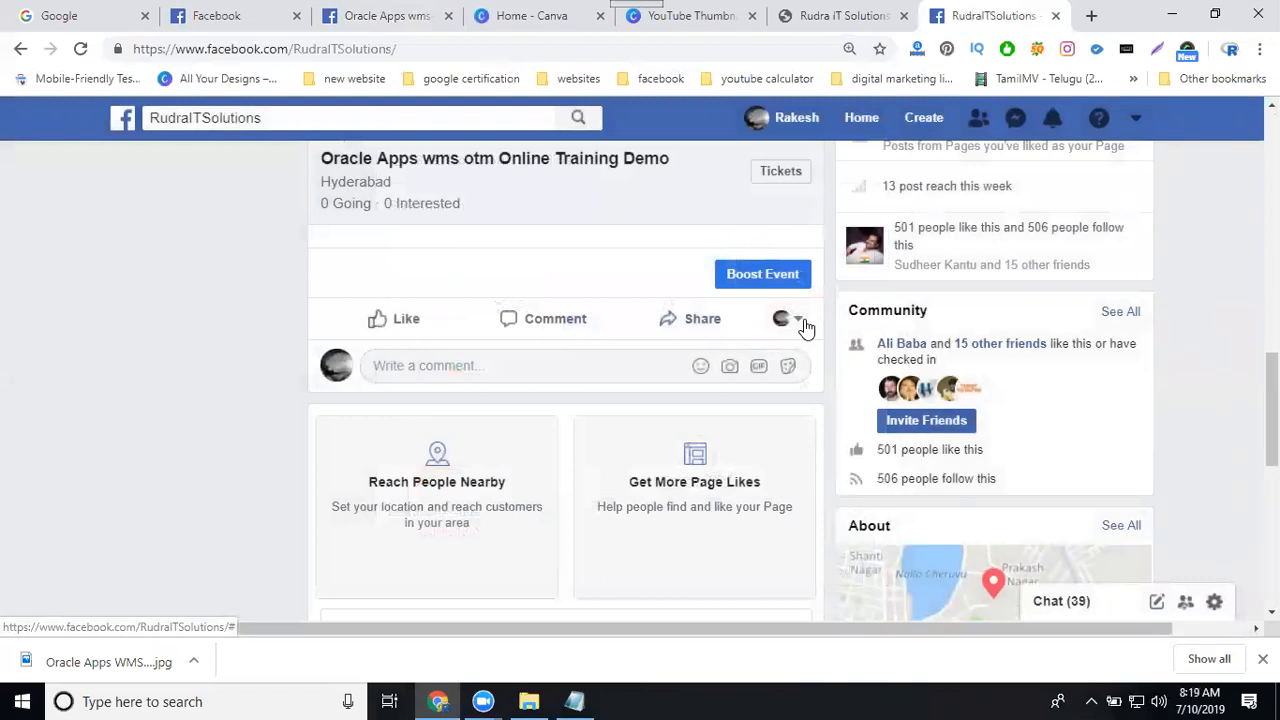
pyautogui.click(801, 322)
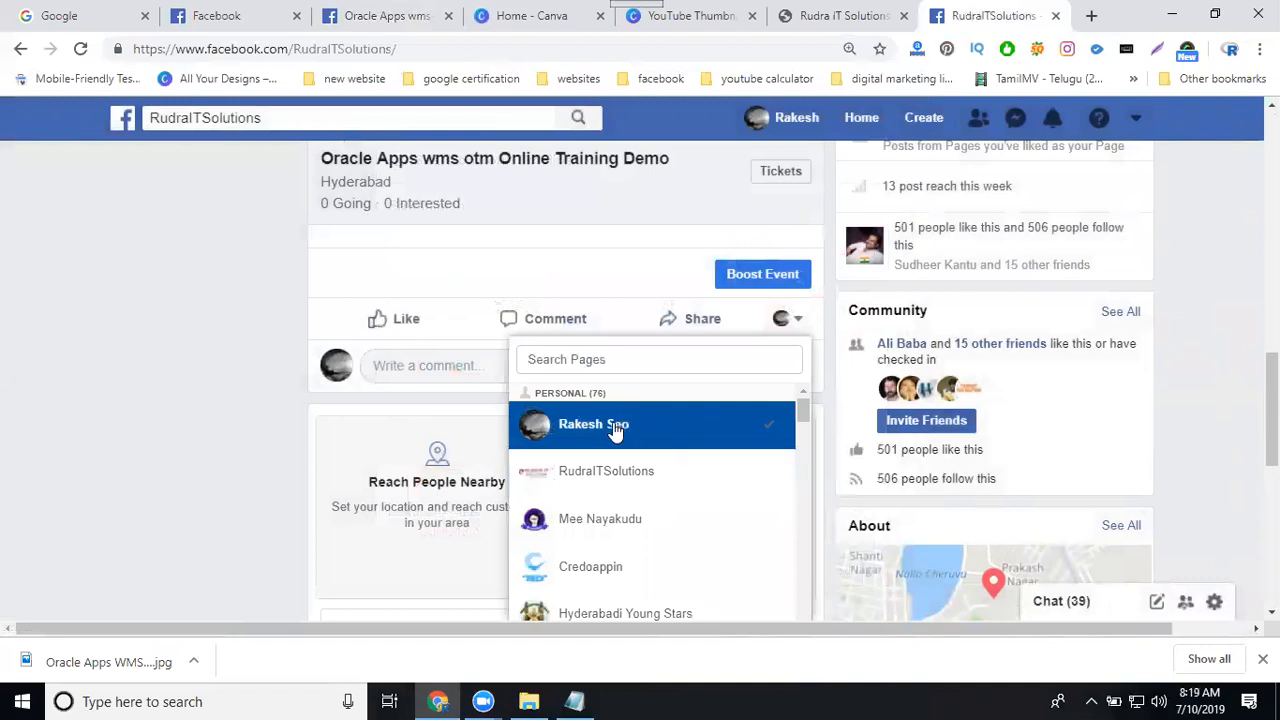
# Step: Share the event post publicly on the personal timeline with the copied demo class details pasted as its text
pyautogui.click(706, 328)
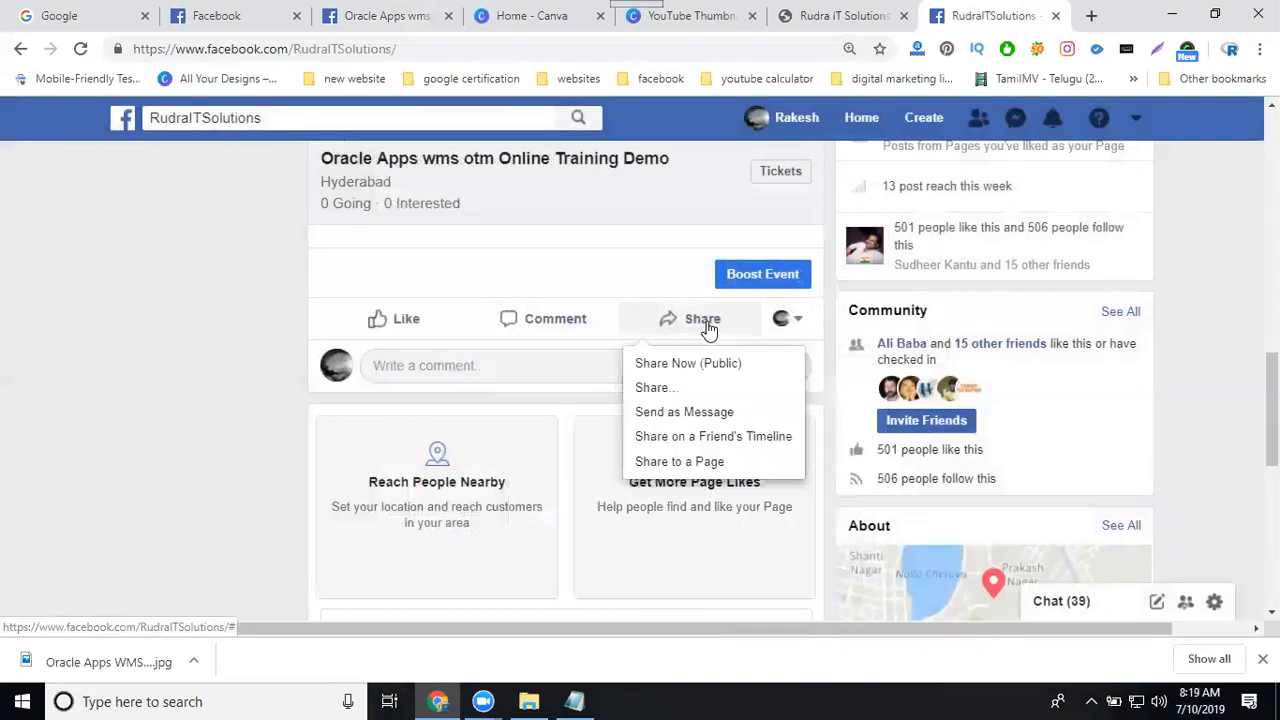
pyautogui.click(684, 387)
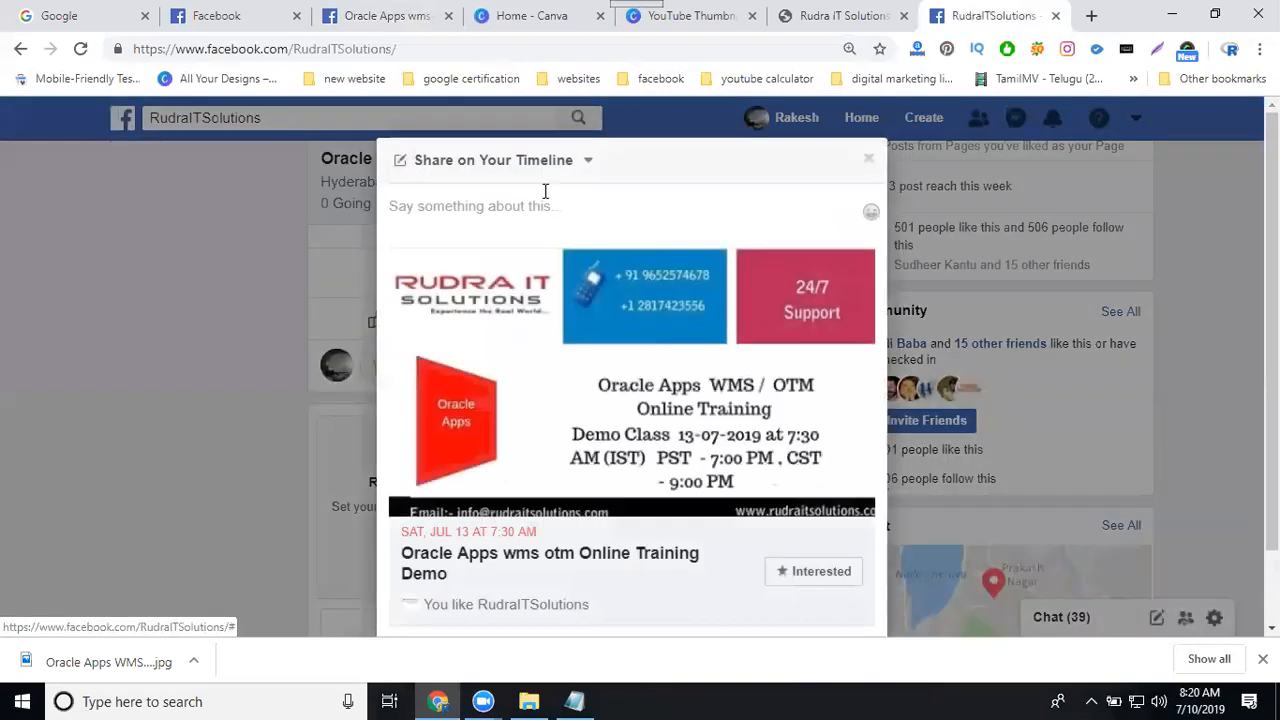
pyautogui.click(522, 165)
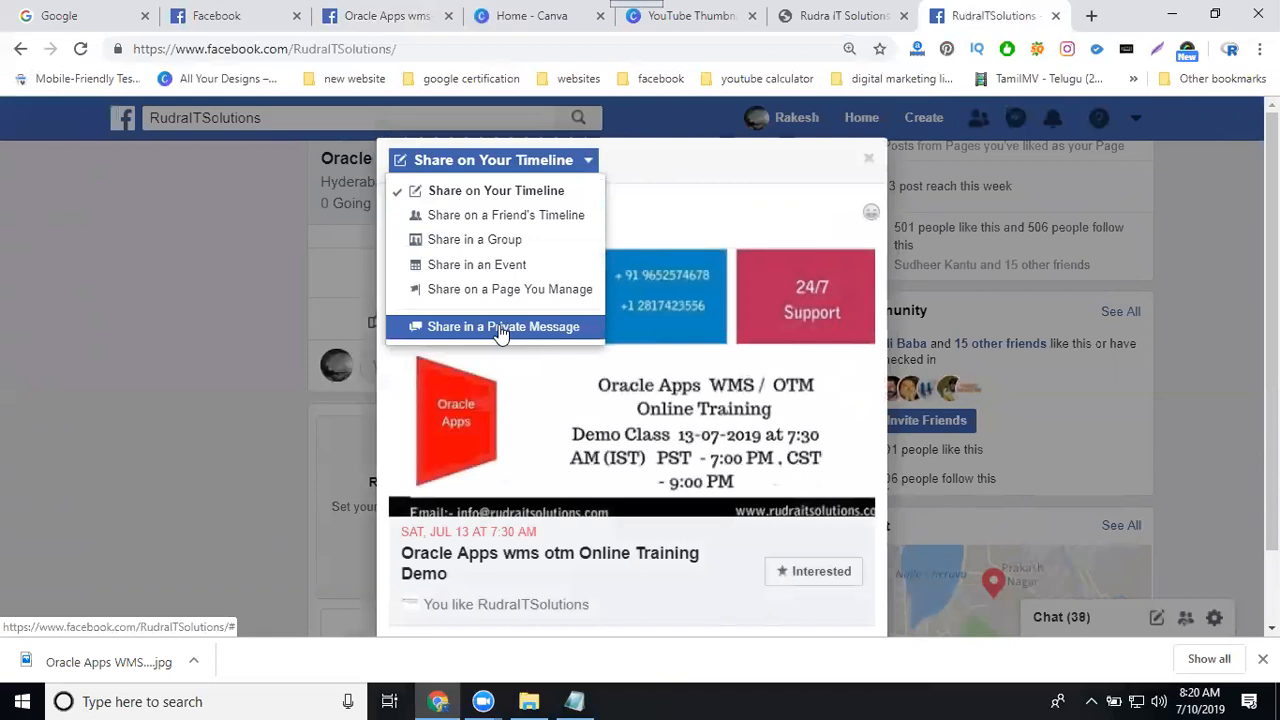
pyautogui.click(486, 191)
pyautogui.click(486, 194)
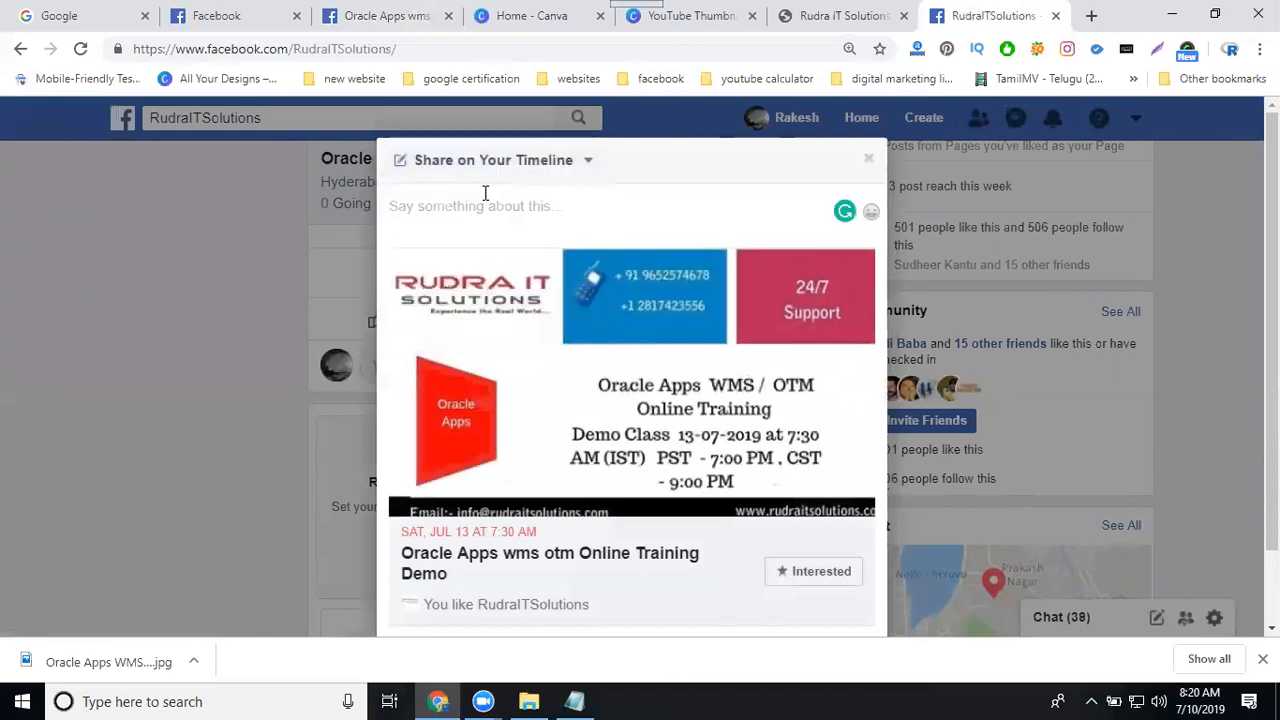
pyautogui.hotkey('ctrl', 'v')
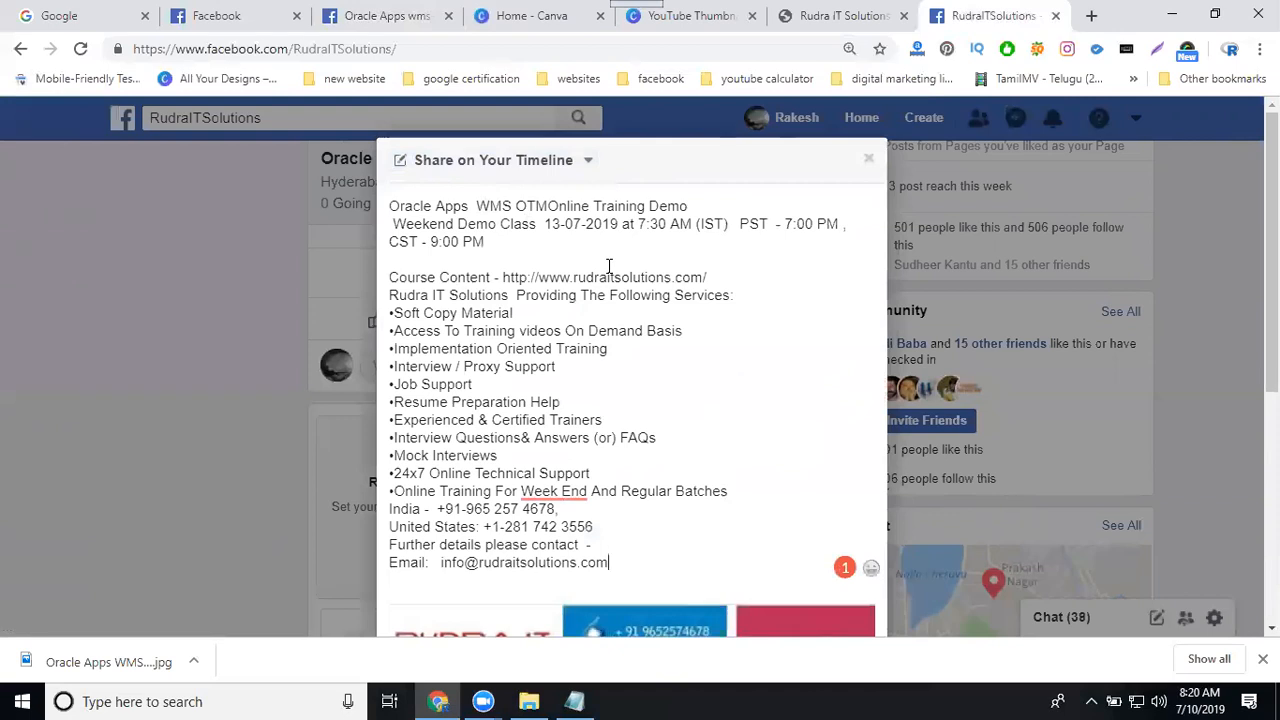
pyautogui.scroll(-5, 700, 315)
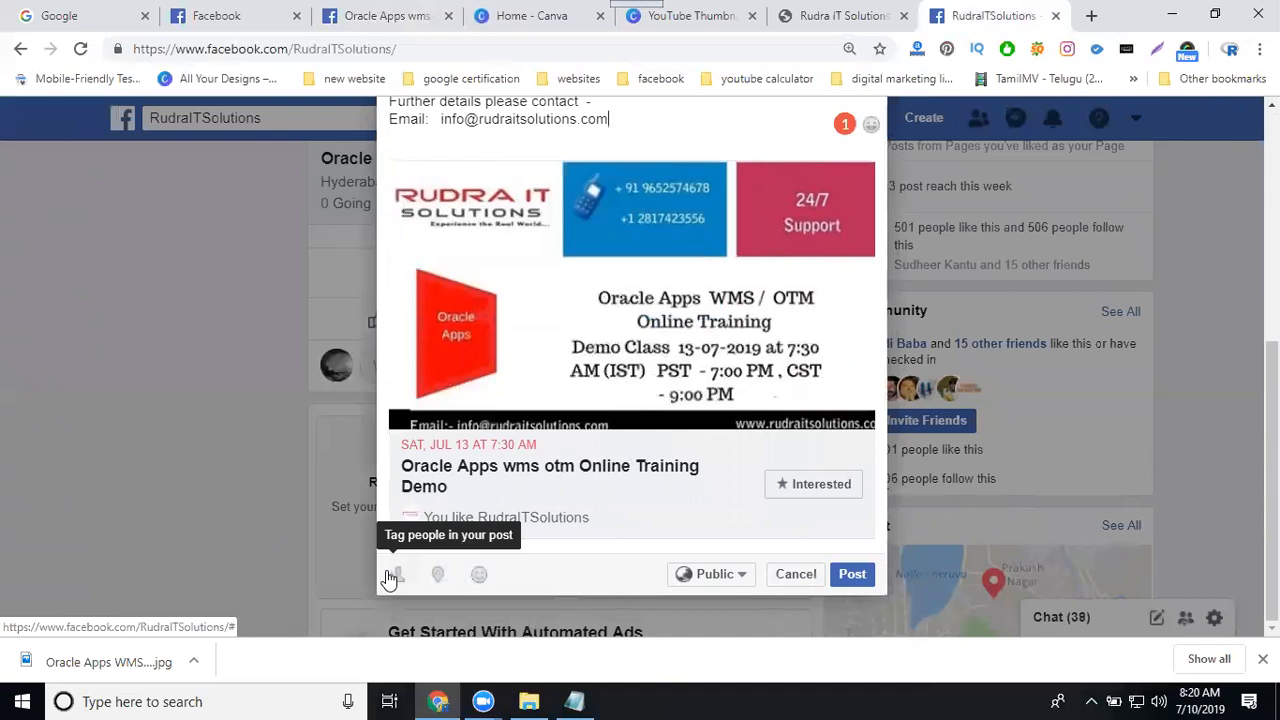
pyautogui.click(845, 576)
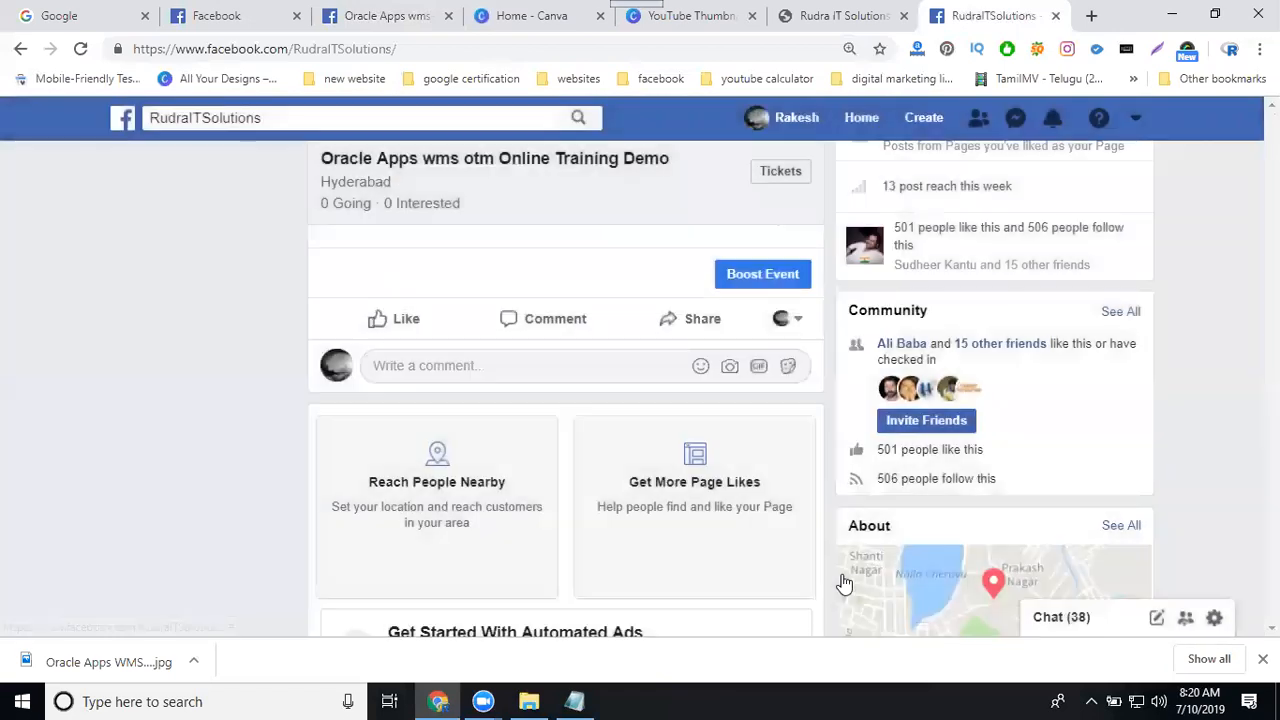
# Step: Share the event post on a friend's timeline, with the copied demo class details as text and the friend's name filled in
pyautogui.click(688, 318)
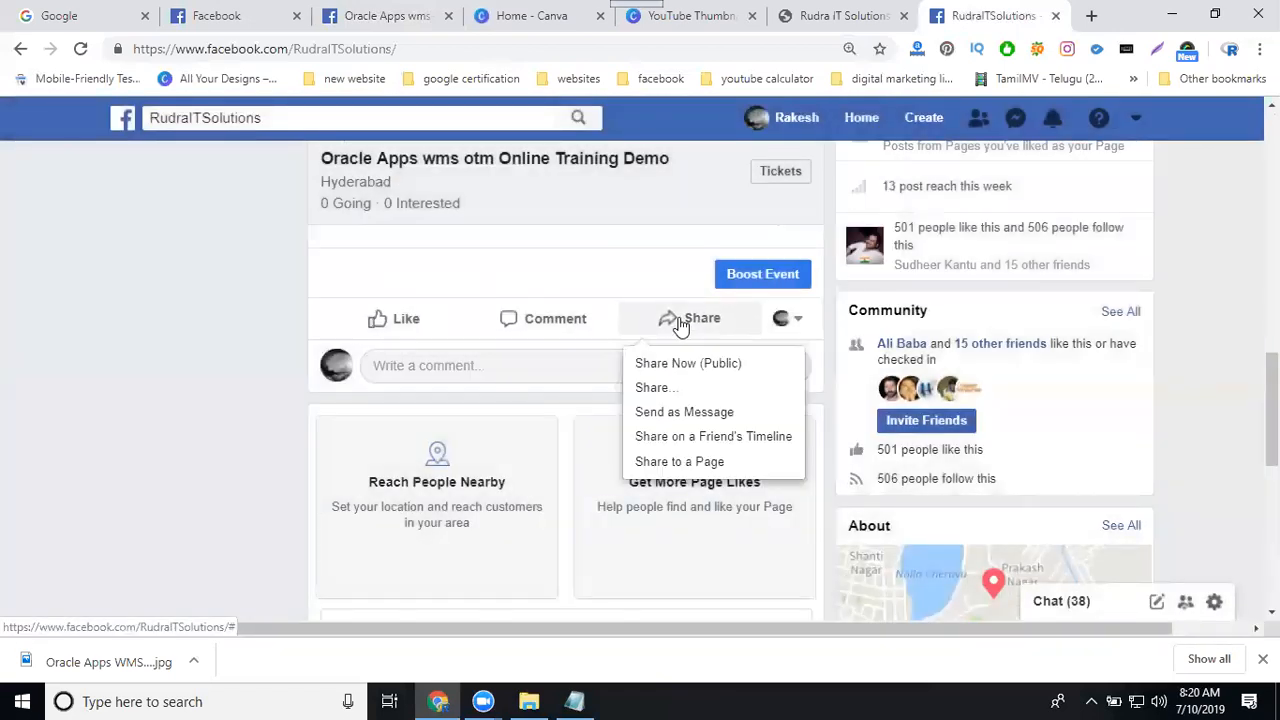
pyautogui.click(652, 387)
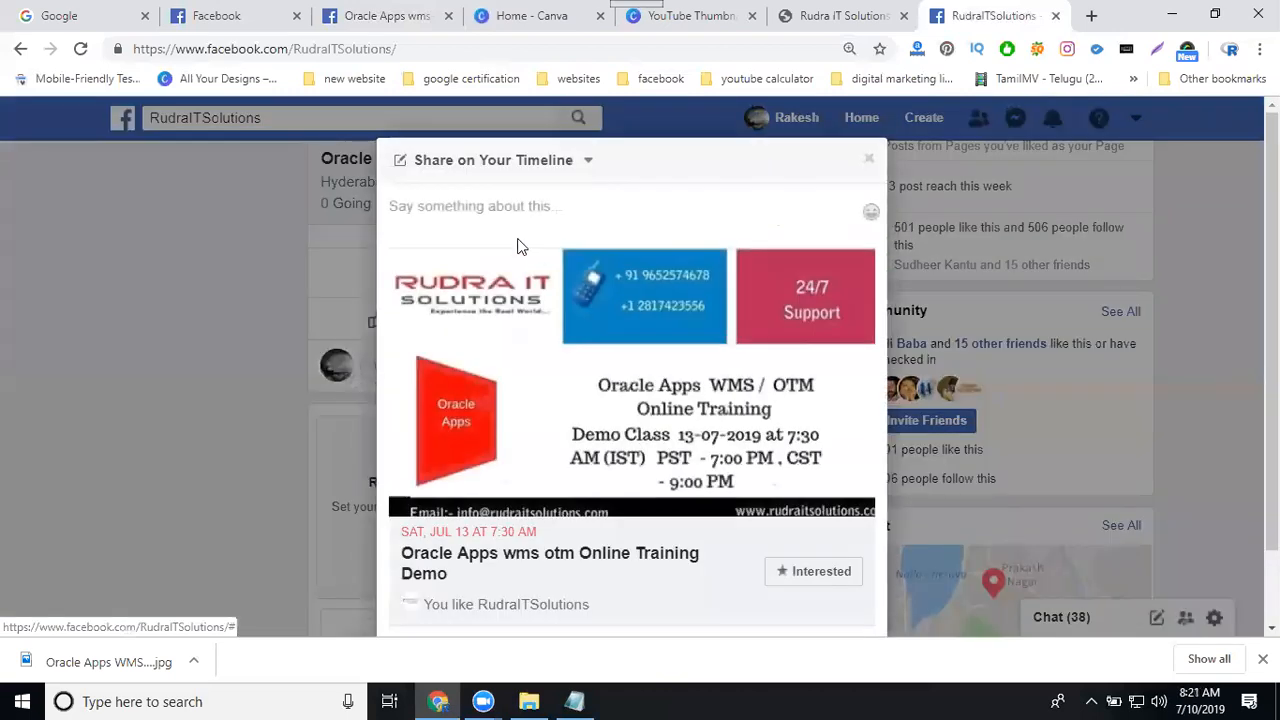
pyautogui.click(495, 162)
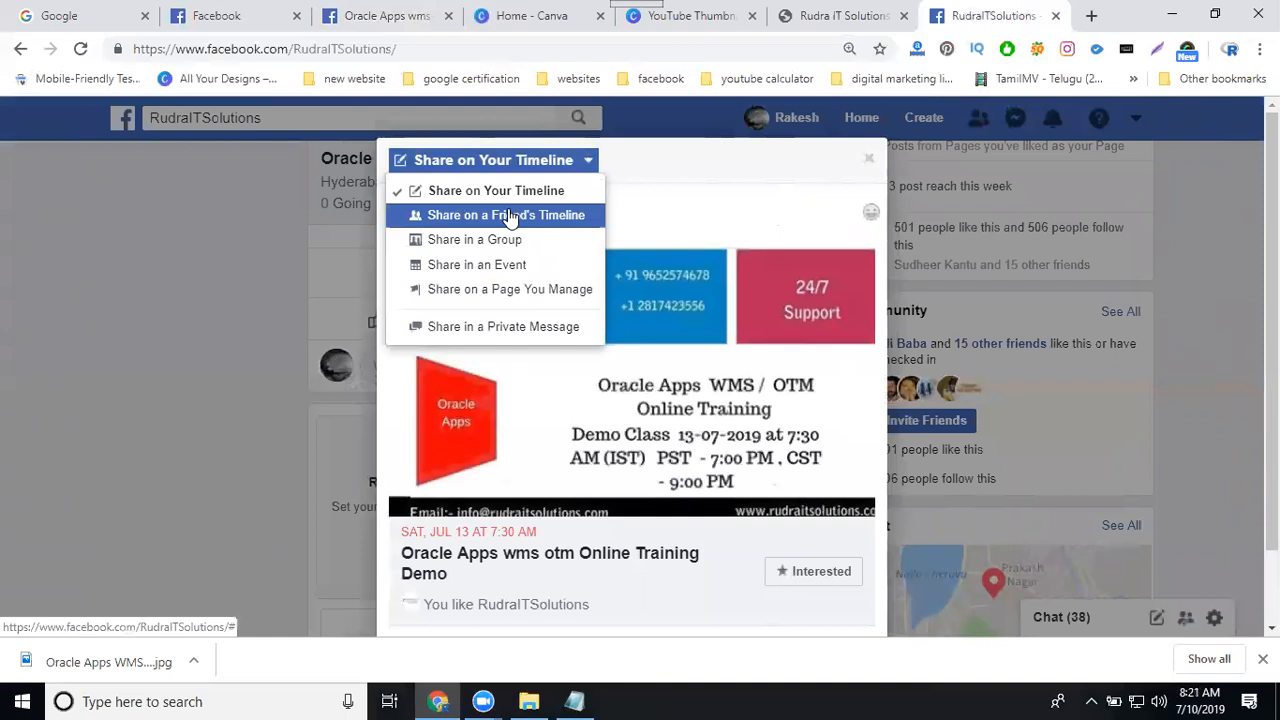
pyautogui.click(510, 216)
pyautogui.click(502, 236)
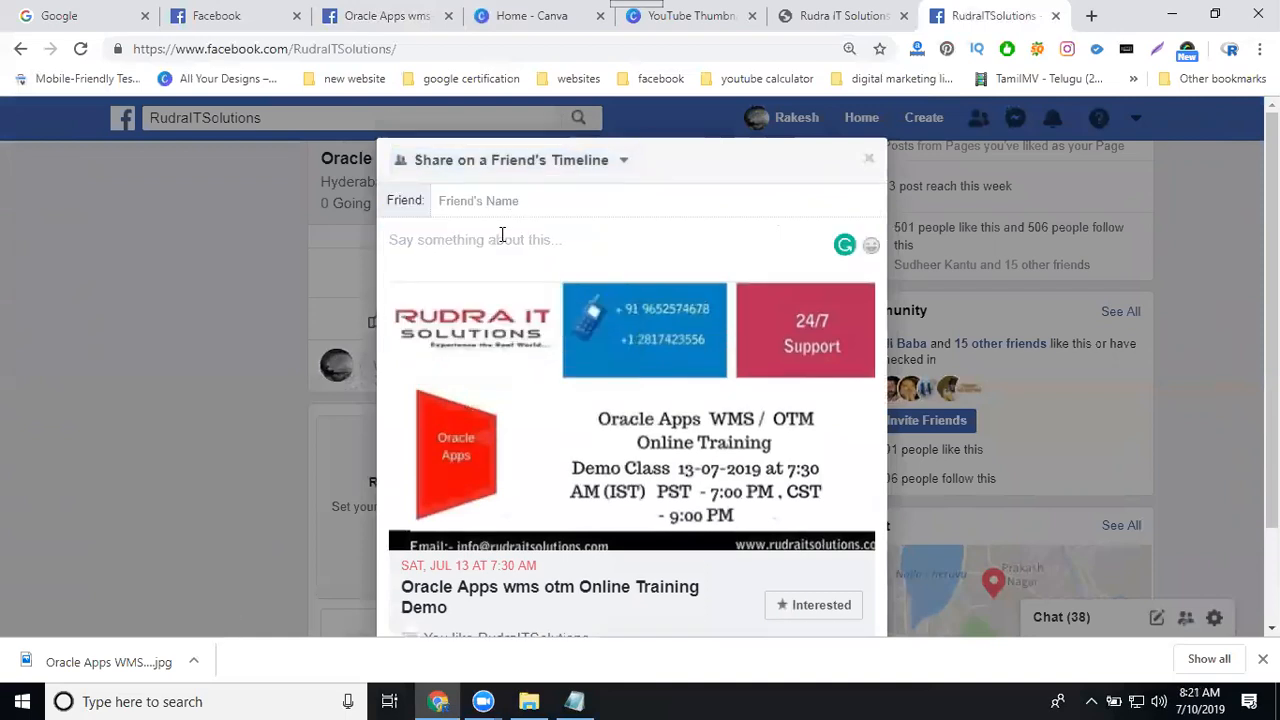
pyautogui.hotkey('ctrl', 'v')
pyautogui.click(502, 200)
pyautogui.write('d')
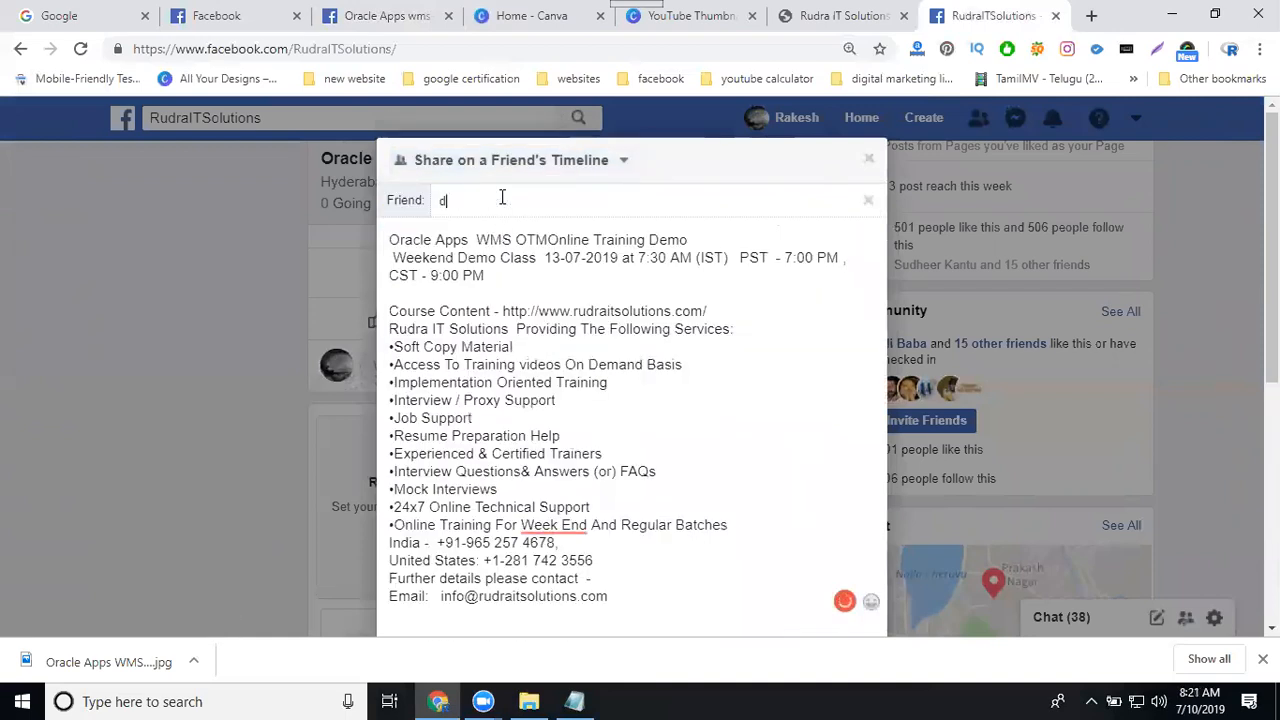
pyautogui.write('inesh')
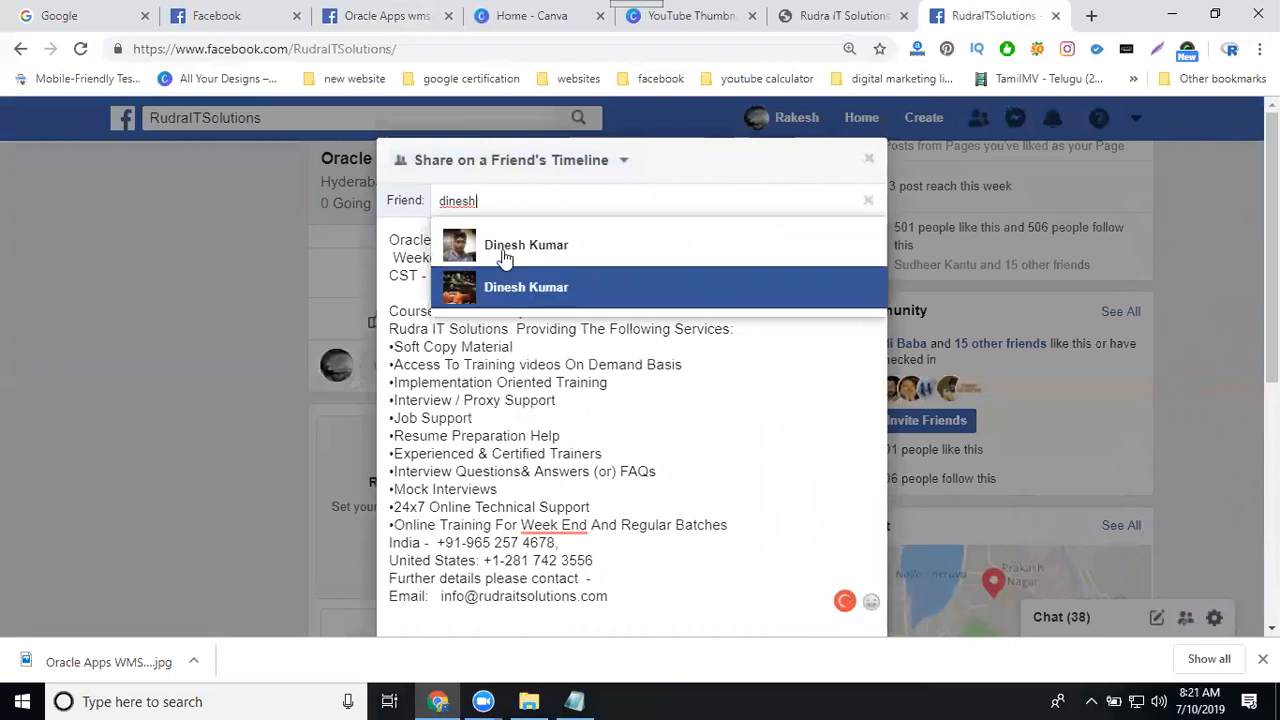
pyautogui.click(503, 250)
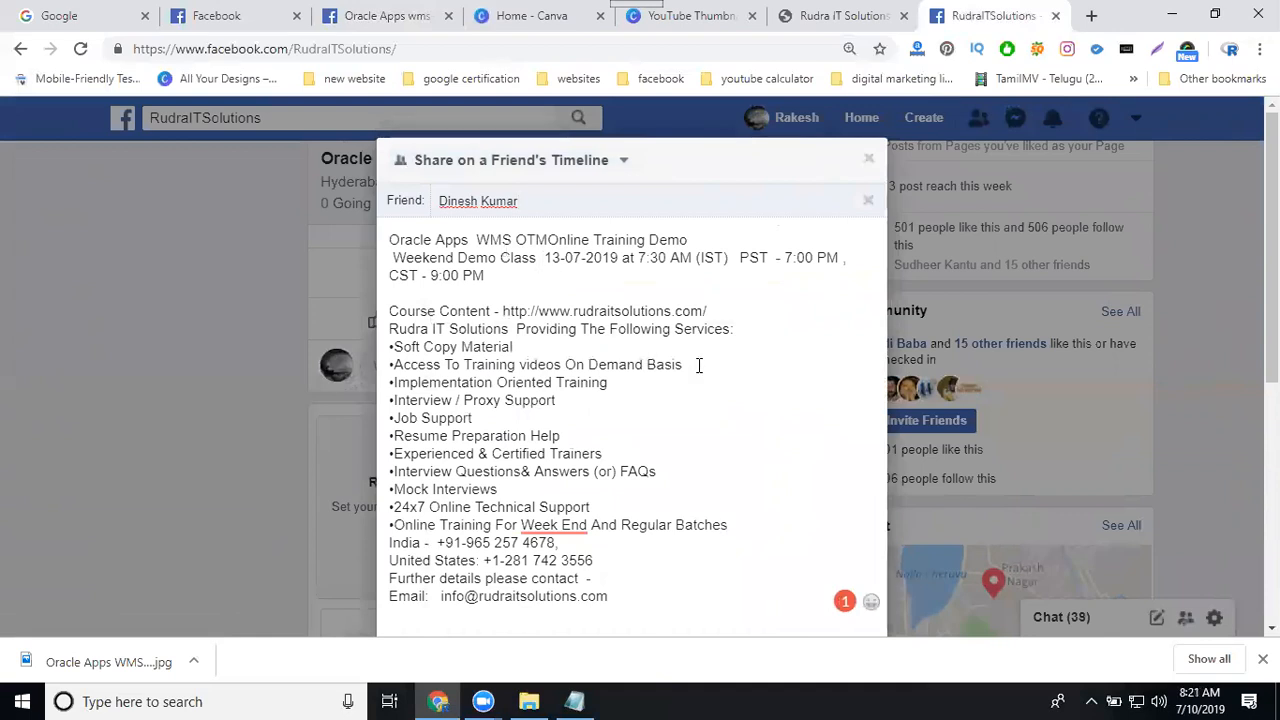
pyautogui.scroll(-5, 680, 360)
pyautogui.click(852, 585)
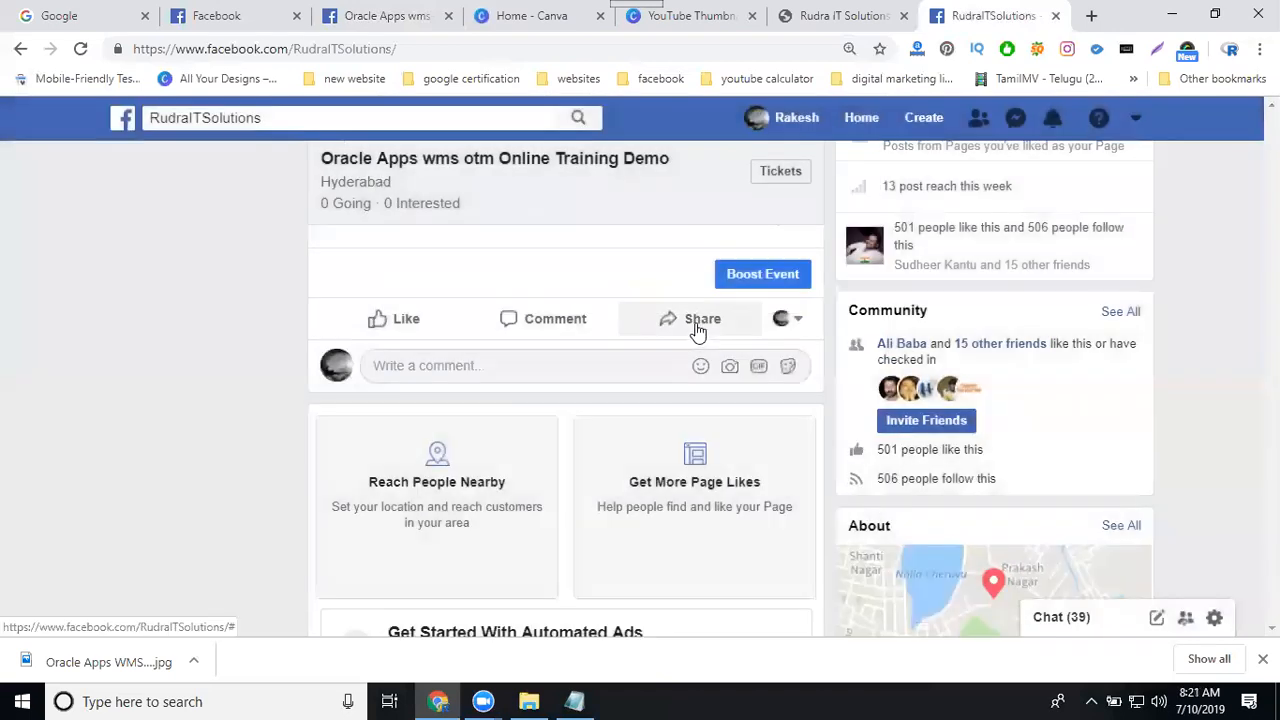
# Step: Send the event post with the copied demo class details as a private message to two contacts, and dismiss the message dialog and chat windows
pyautogui.click(697, 322)
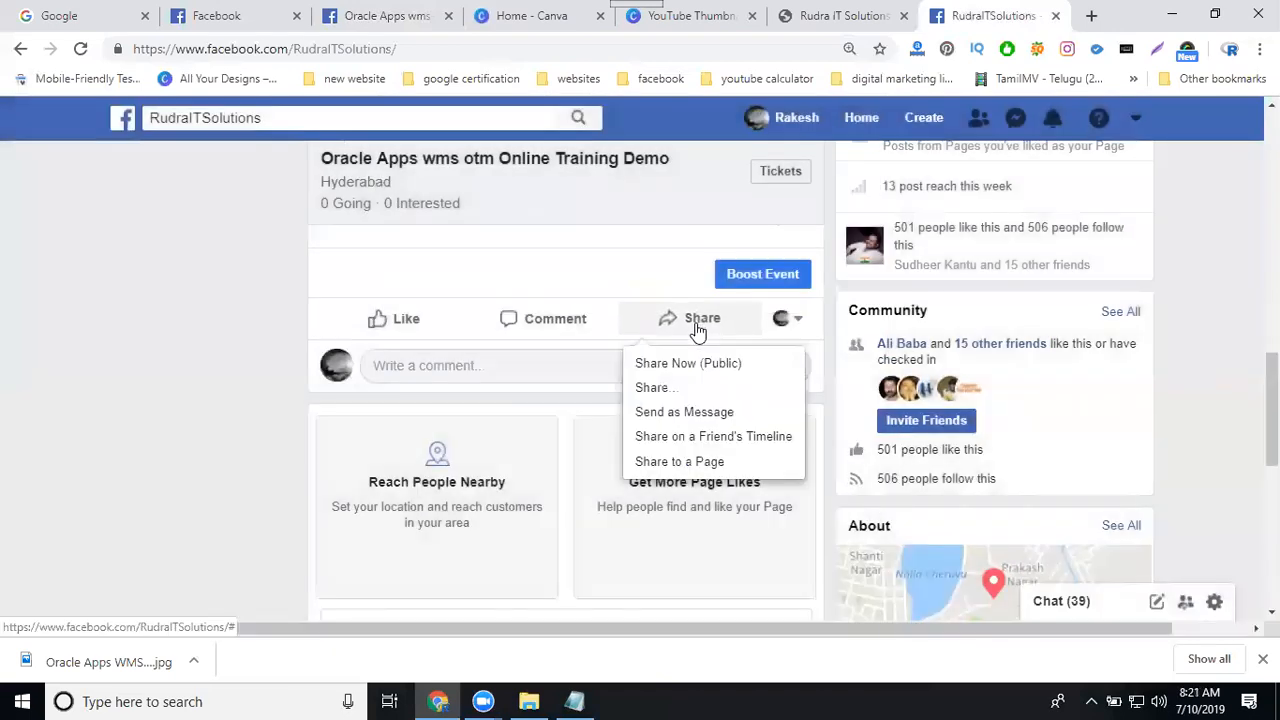
pyautogui.click(673, 411)
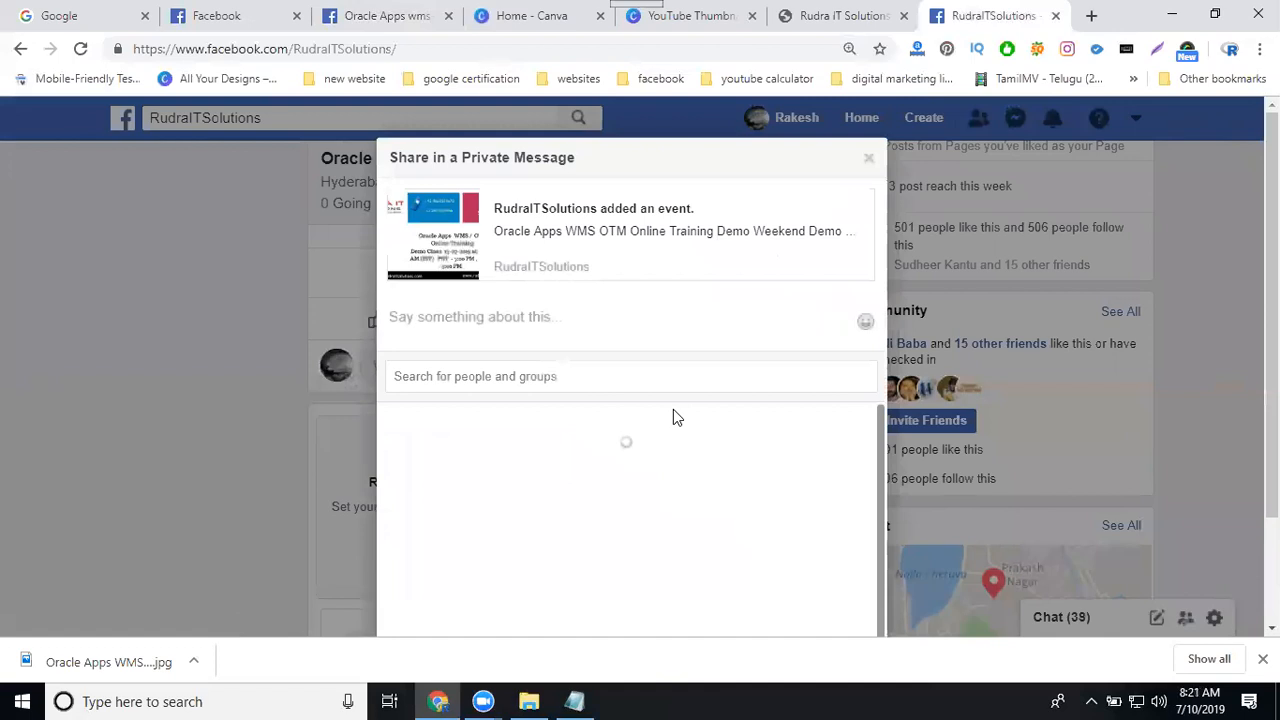
pyautogui.click(533, 318)
pyautogui.hotkey('ctrl', 'v')
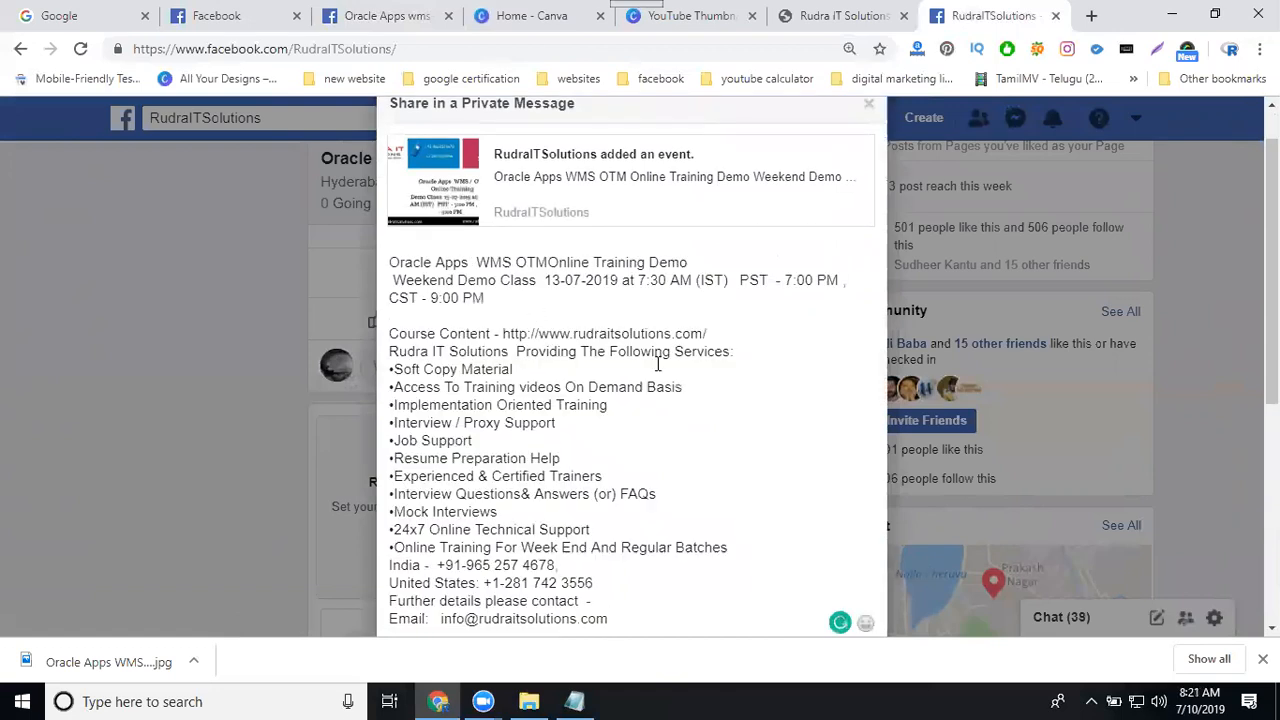
pyautogui.scroll(-10, 733, 396)
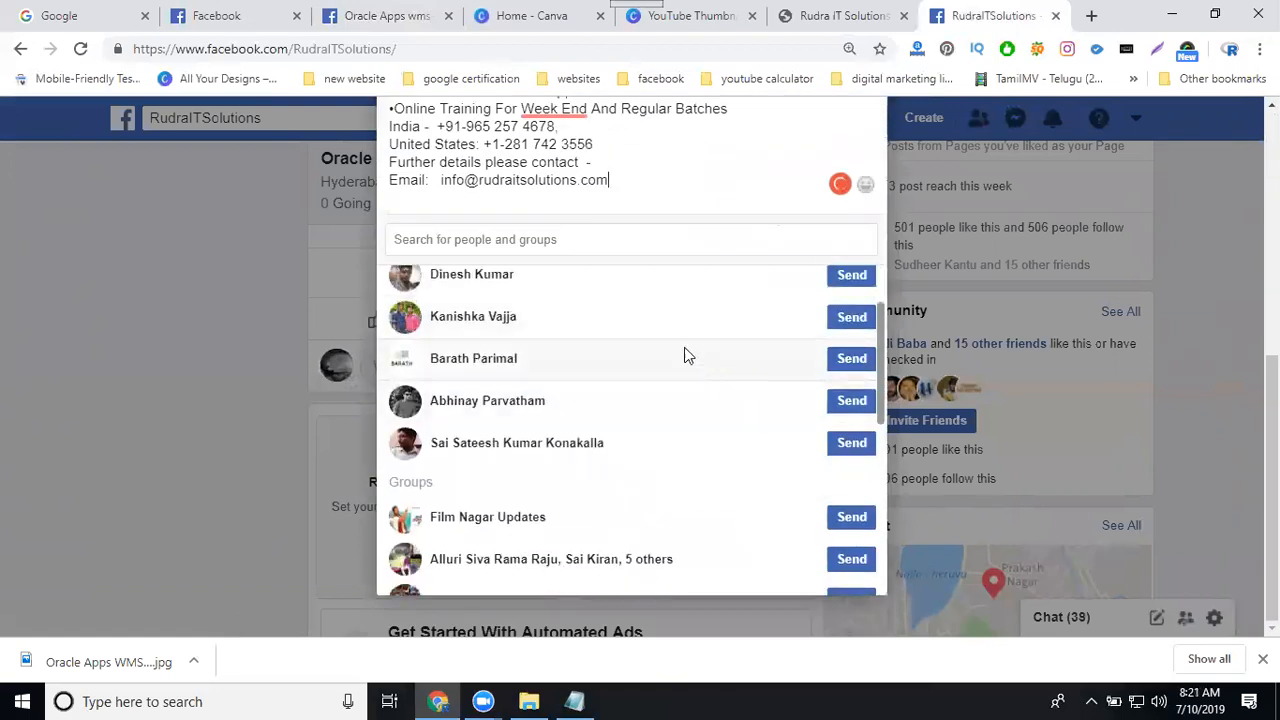
pyautogui.click(840, 277)
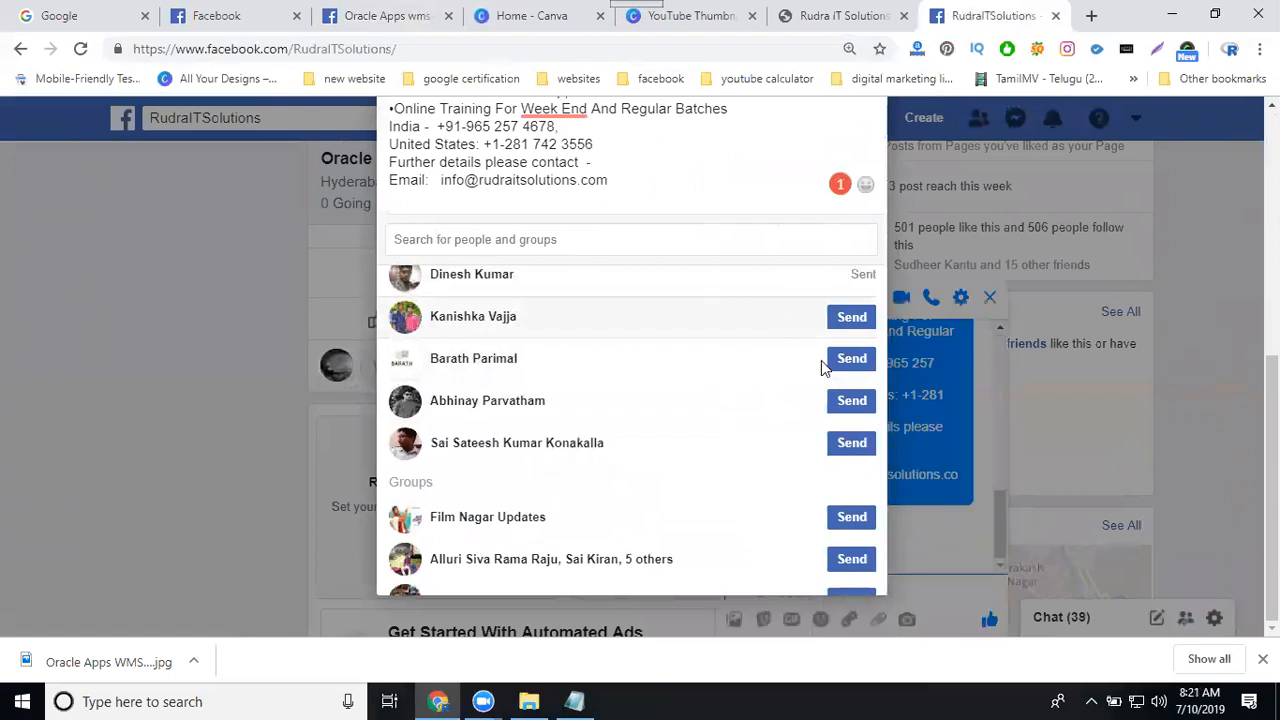
pyautogui.click(856, 364)
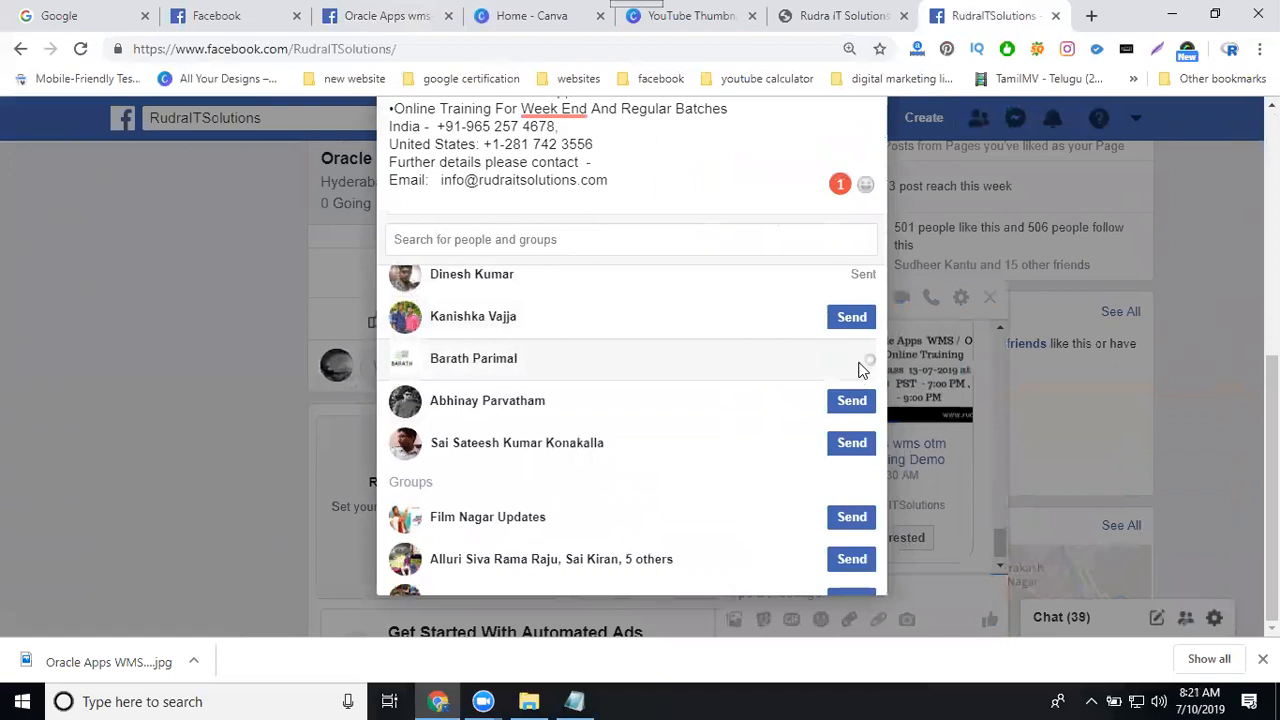
pyautogui.scroll(5, 1050, 263)
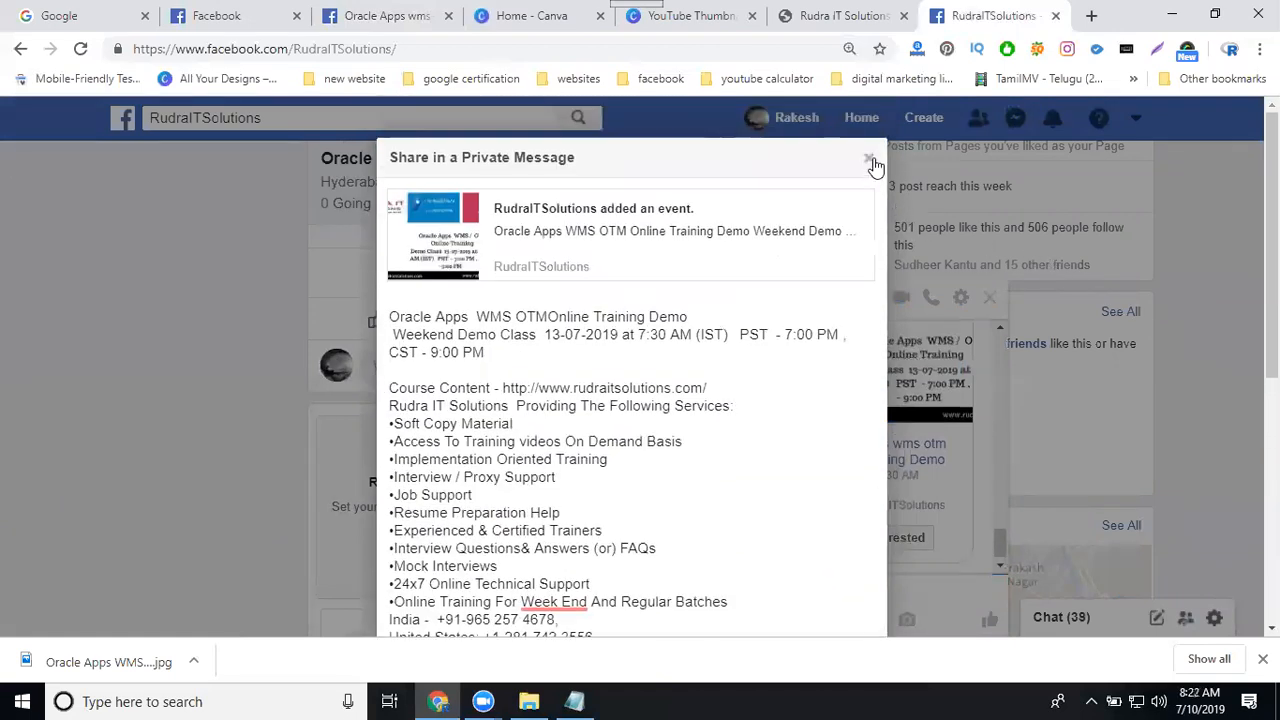
pyautogui.click(870, 161)
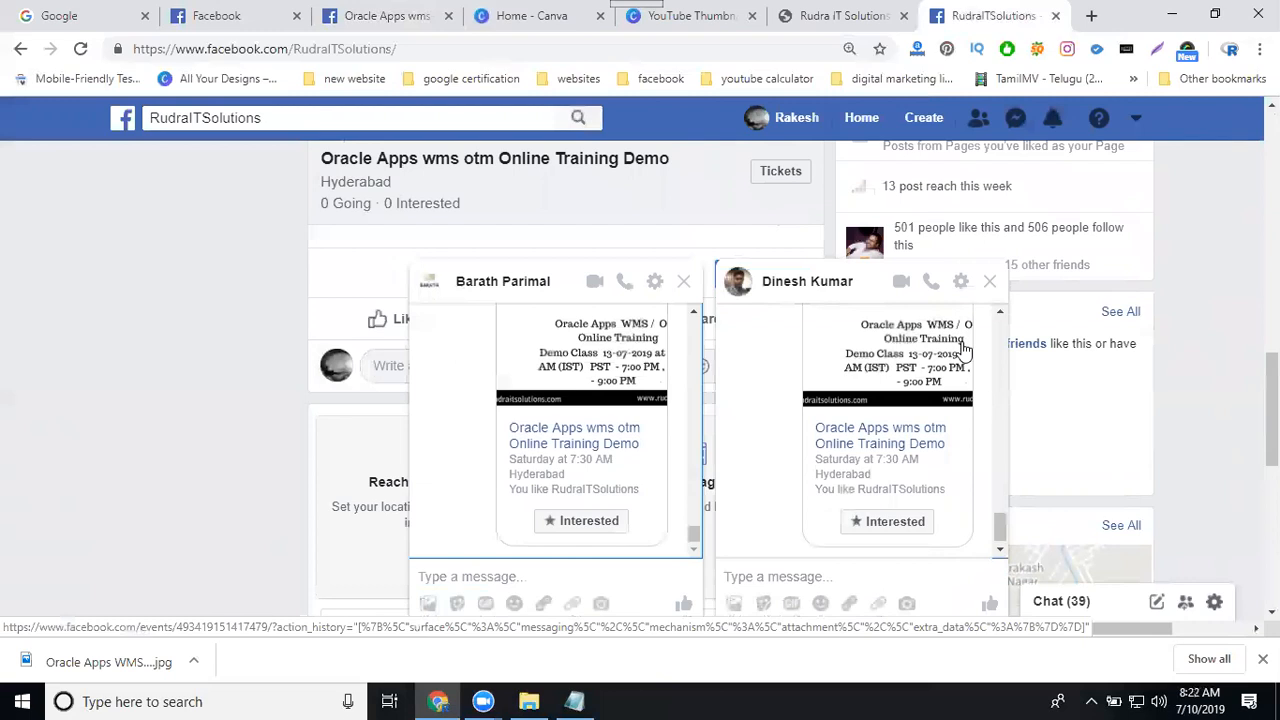
pyautogui.click(684, 281)
pyautogui.click(984, 282)
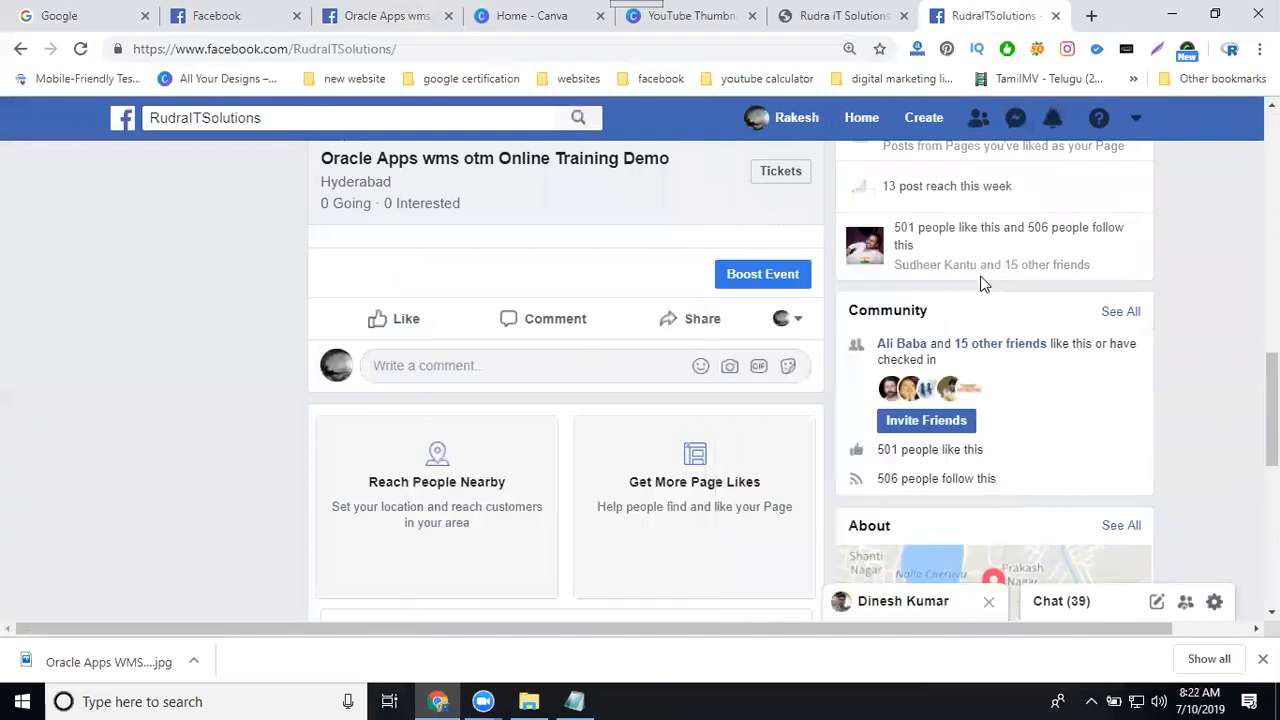
# Step: Share the event post to the managed page Oracle Application Real Time Trainings with the copied demo class details as its text
pyautogui.click(712, 328)
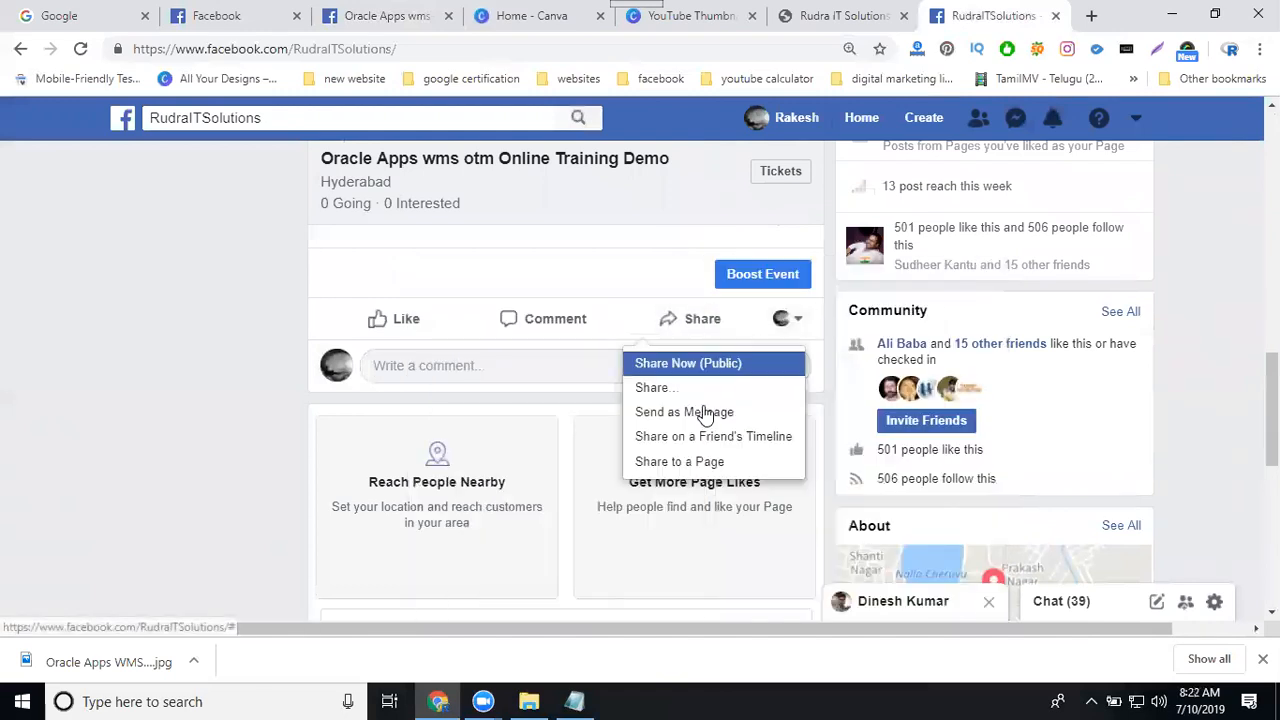
pyautogui.click(683, 460)
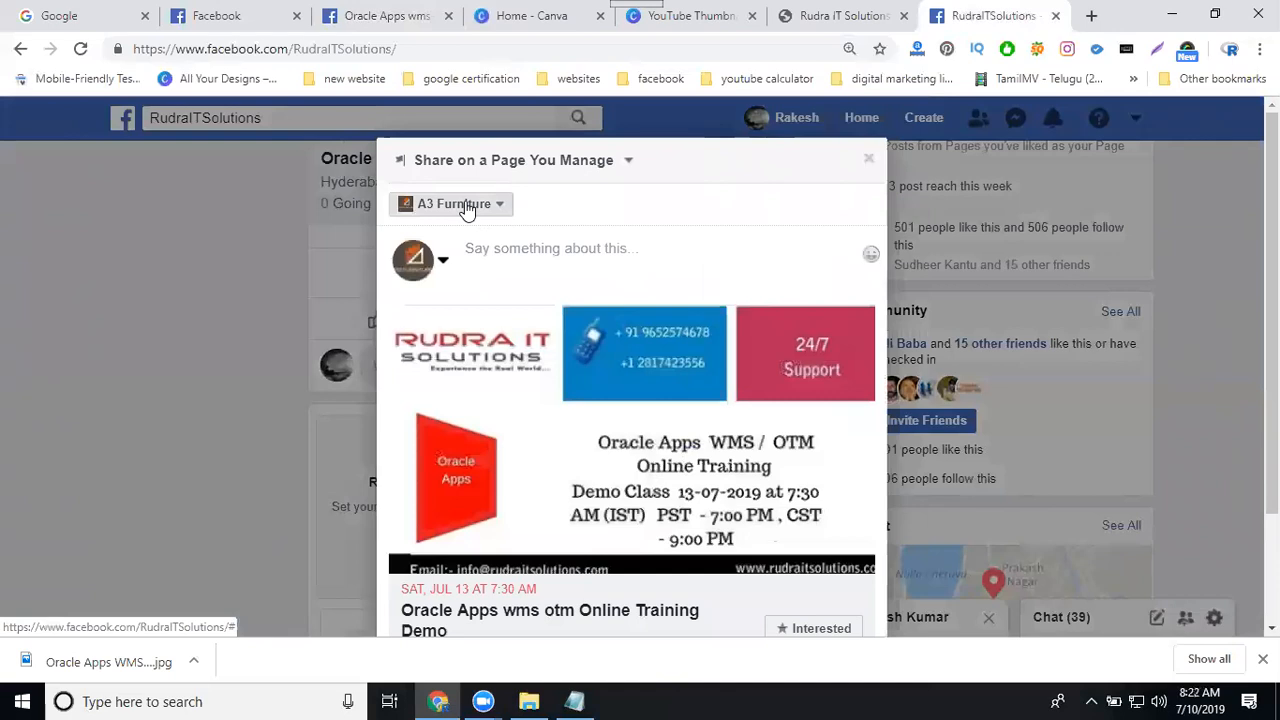
pyautogui.click(467, 208)
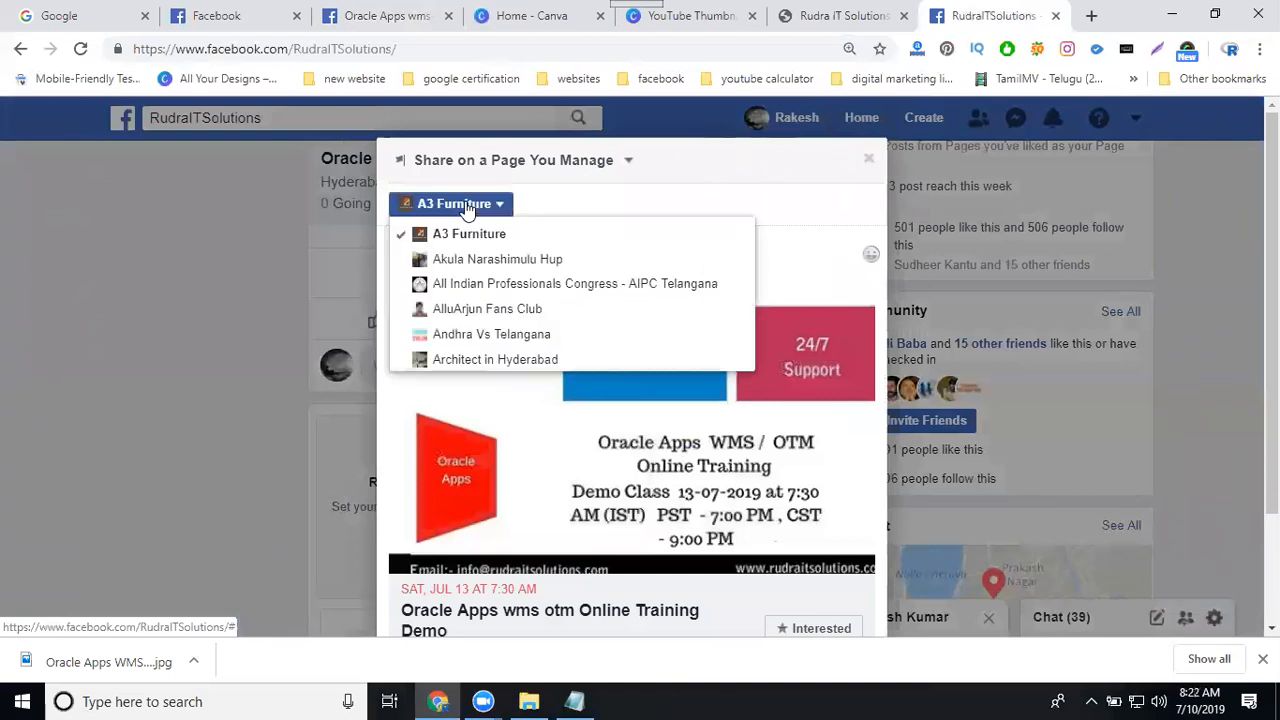
pyautogui.press('o')
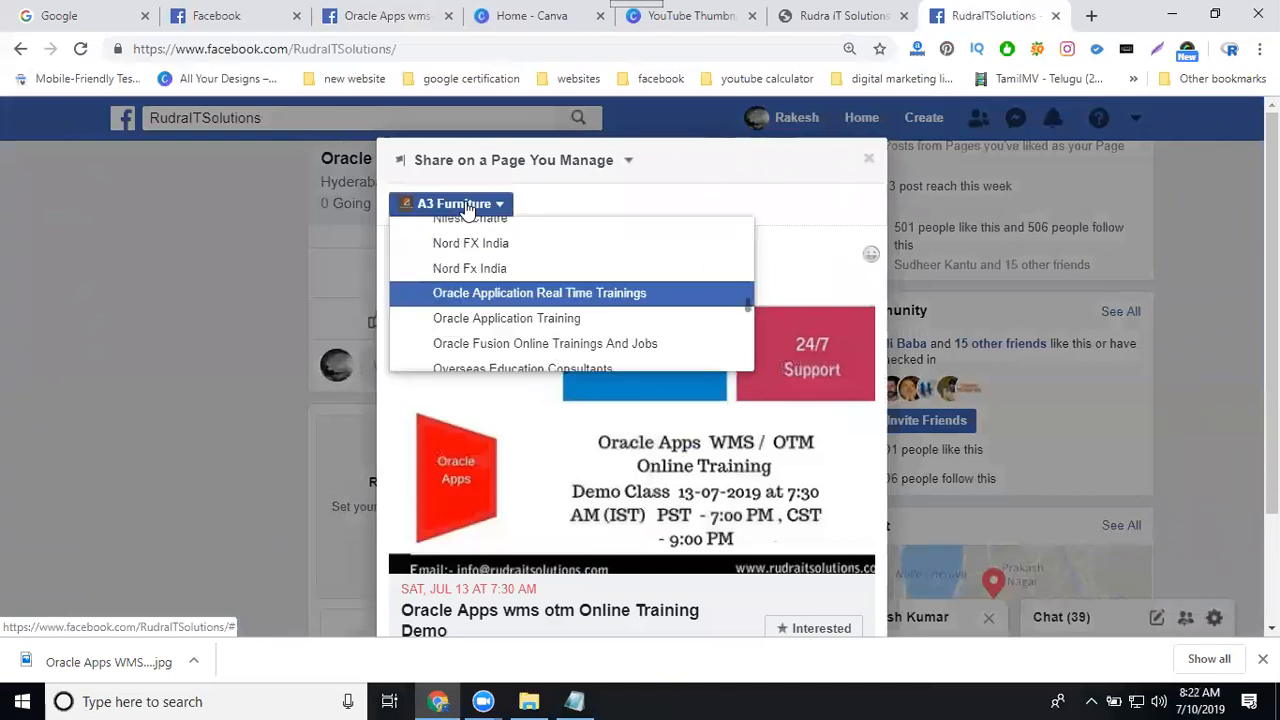
pyautogui.click(491, 293)
pyautogui.click(509, 257)
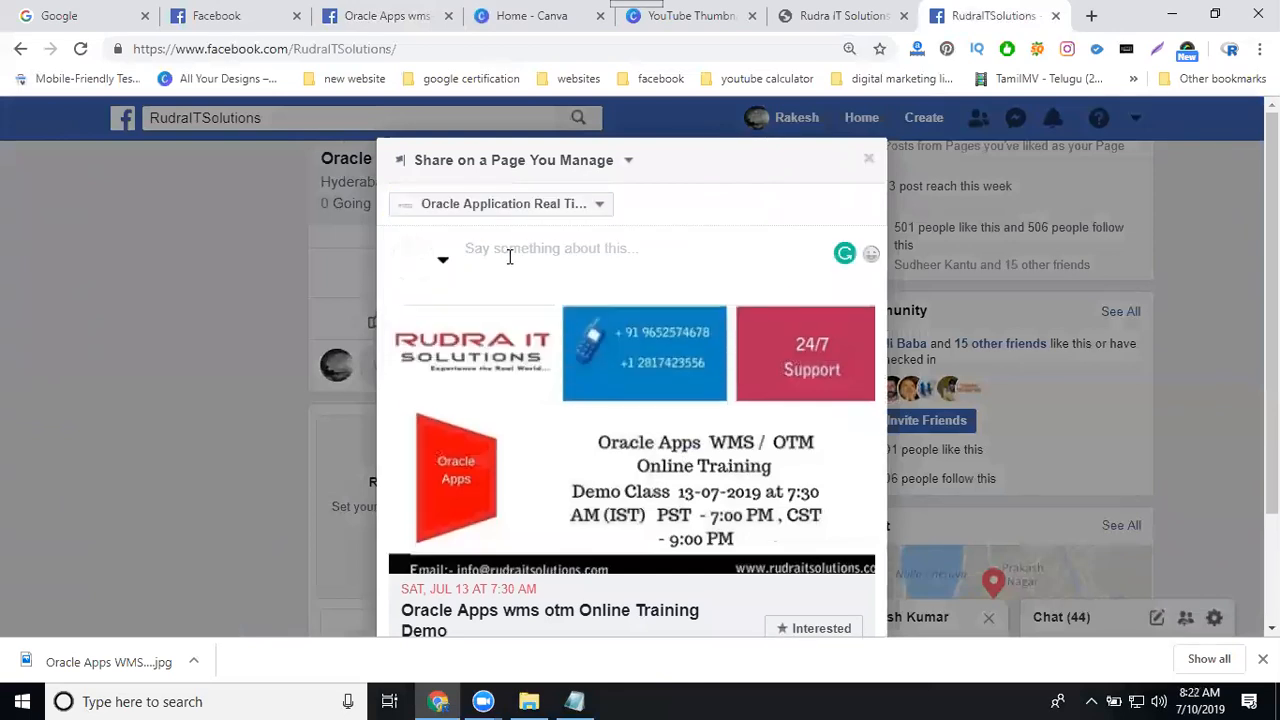
pyautogui.hotkey('ctrl', 'v')
pyautogui.scroll(-5, 433, 480)
pyautogui.click(840, 591)
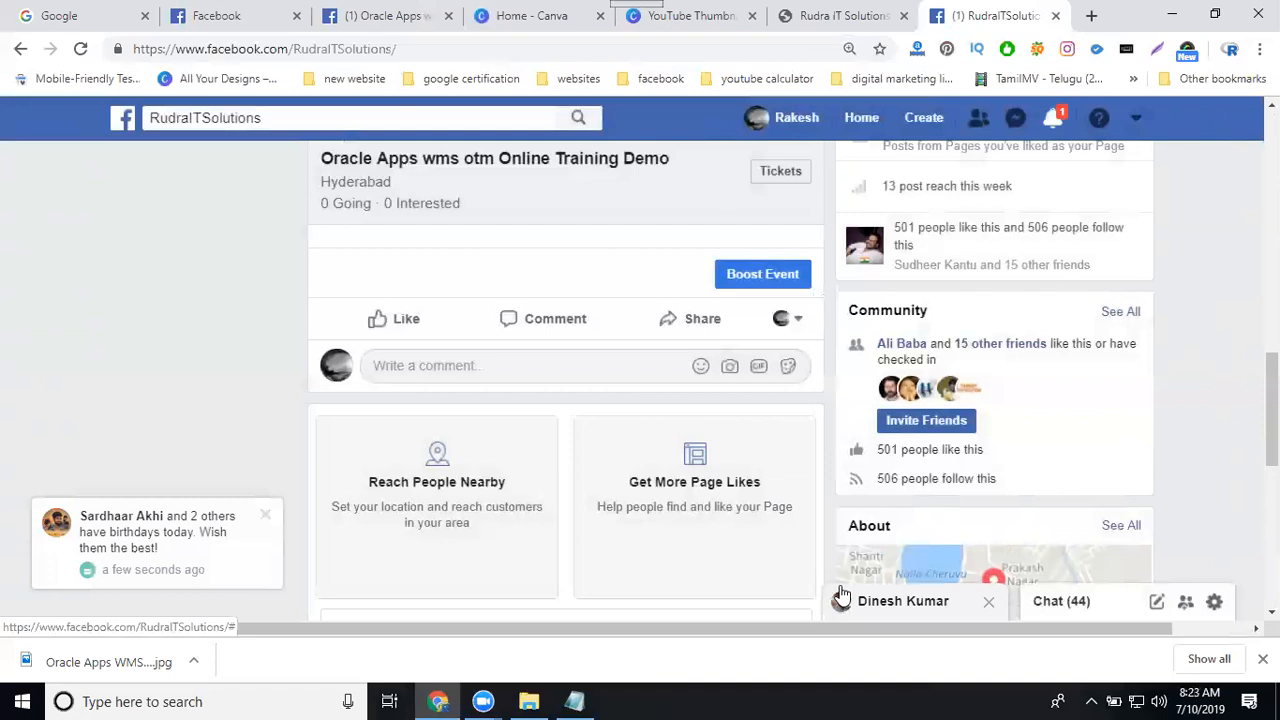
# Step: Try to share the event post in the Oracle group with the copied demo class details pasted as its text
pyautogui.click(705, 328)
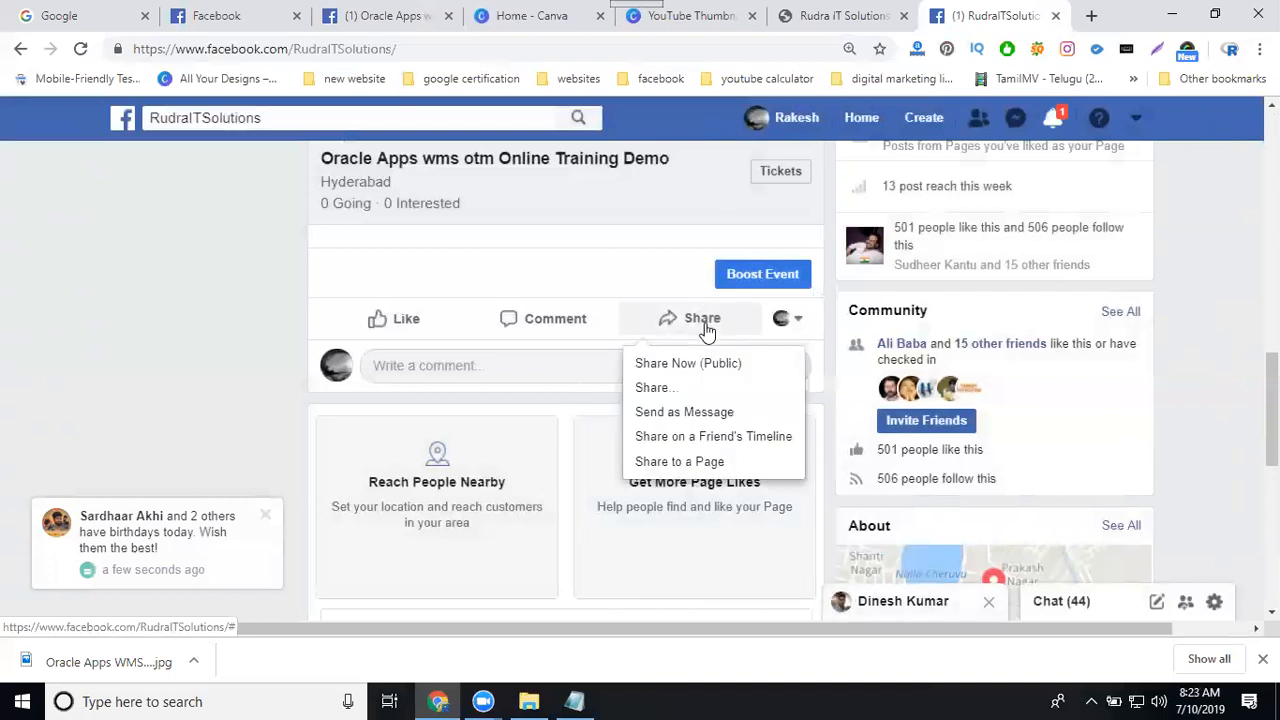
pyautogui.click(680, 392)
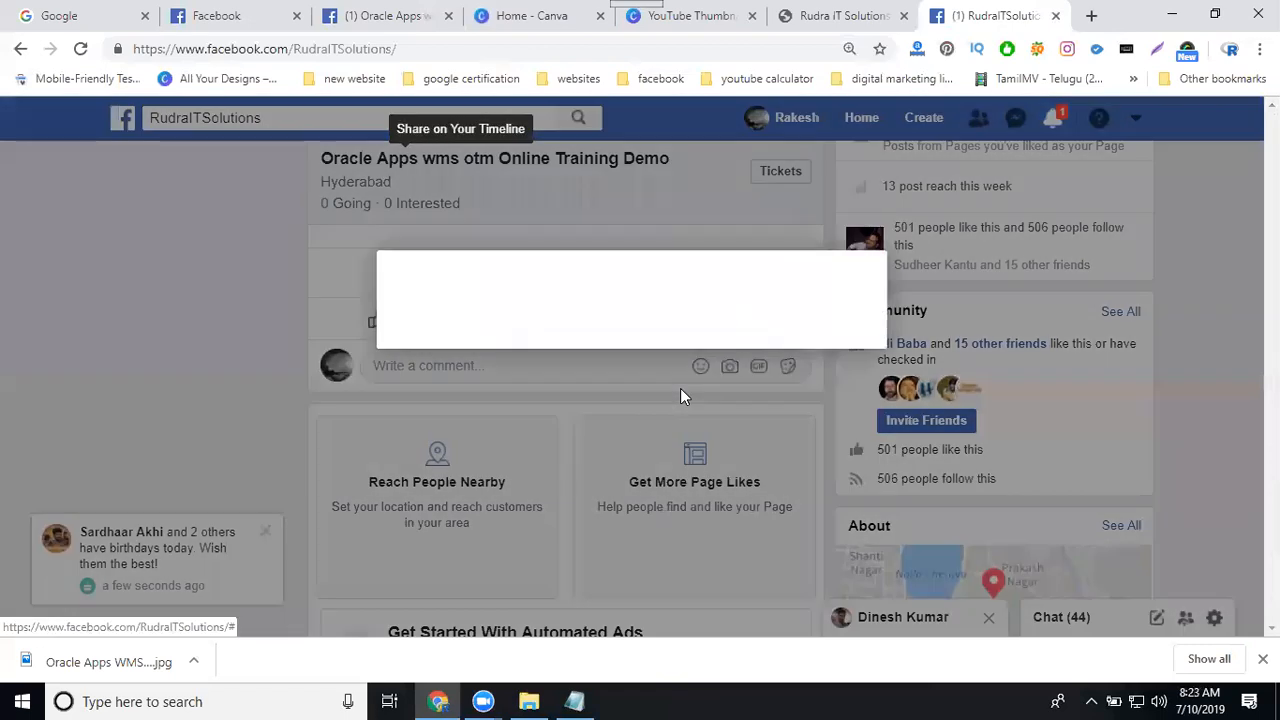
pyautogui.click(468, 174)
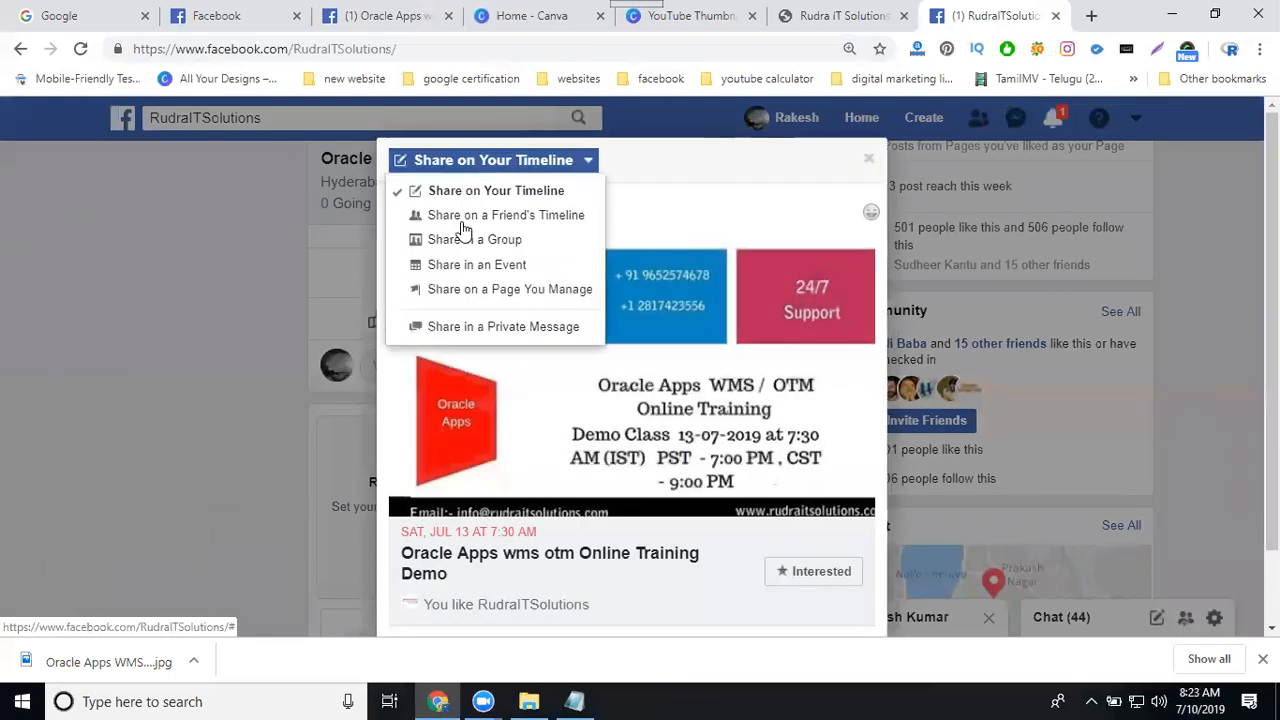
pyautogui.click(463, 240)
pyautogui.write('orac')
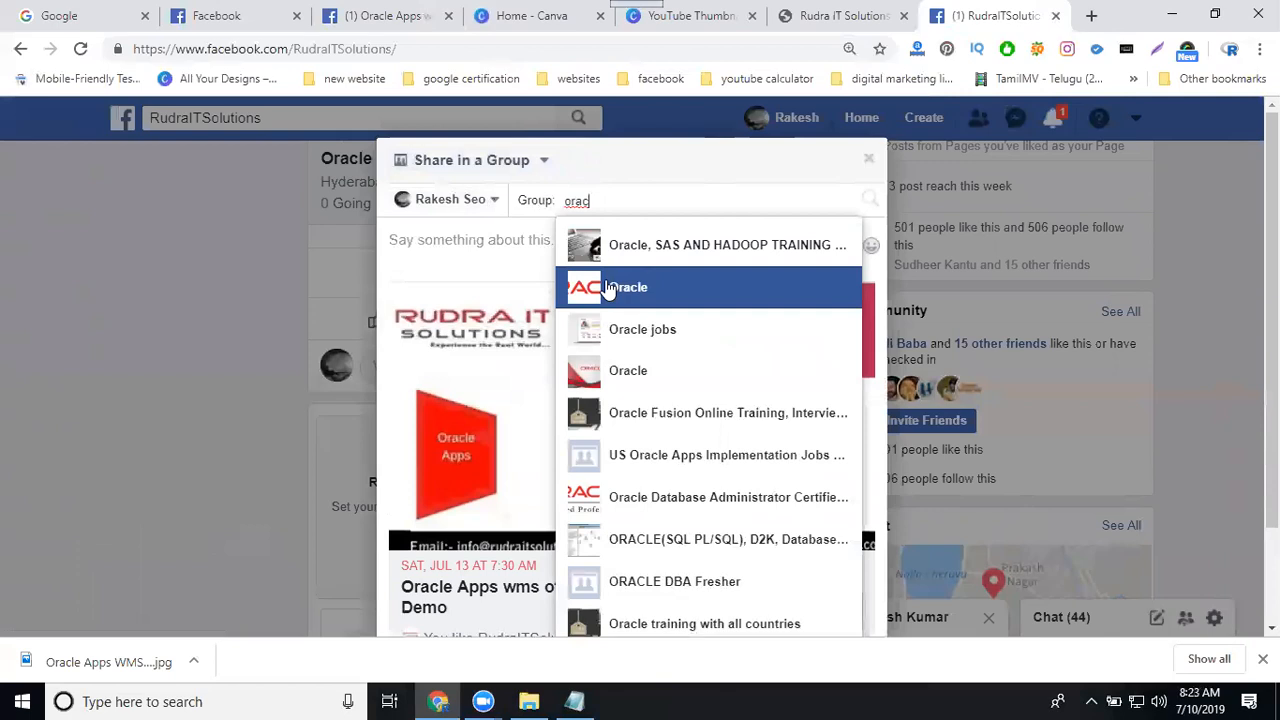
pyautogui.click(607, 287)
pyautogui.click(589, 249)
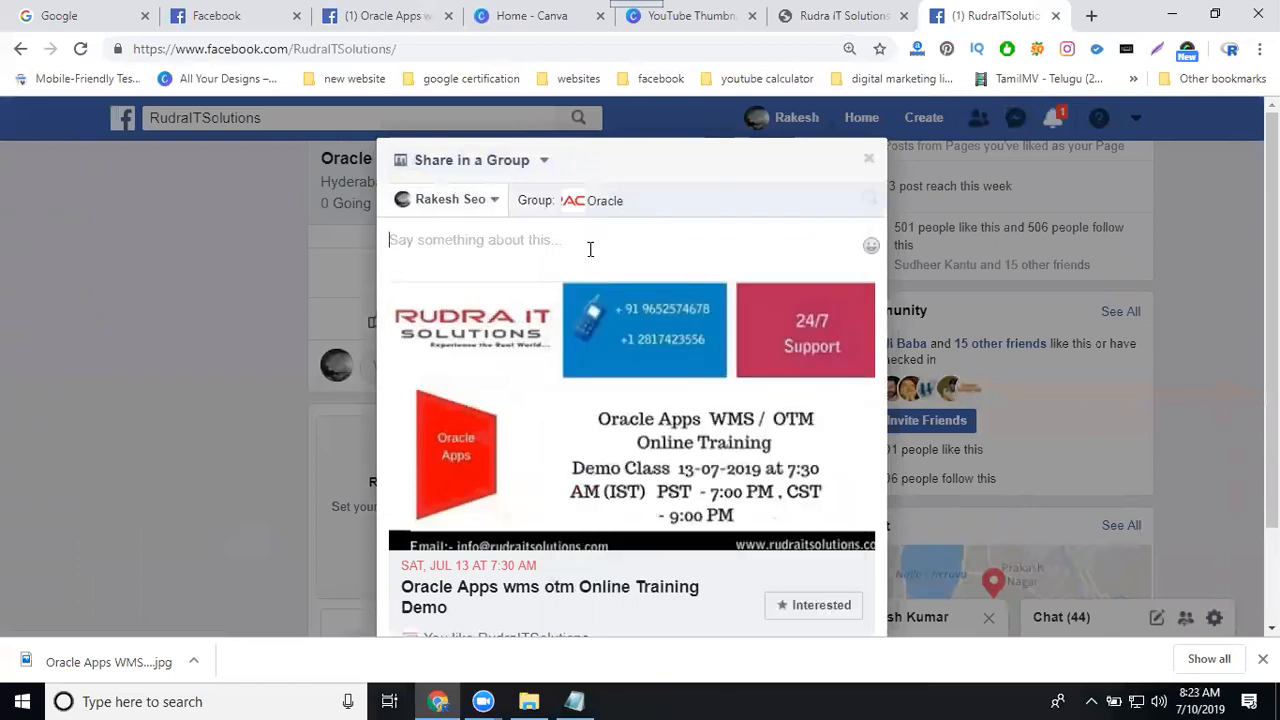
pyautogui.hotkey('ctrl', 'v')
pyautogui.scroll(-5, 700, 345)
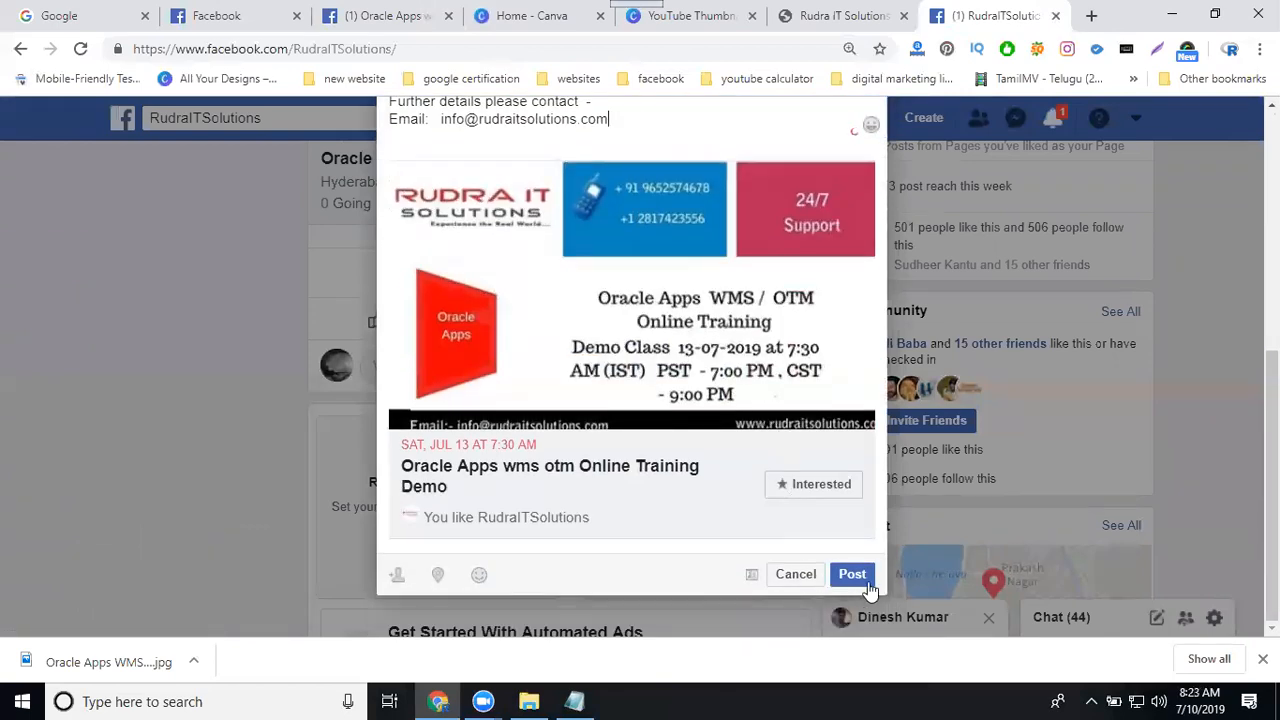
pyautogui.click(868, 578)
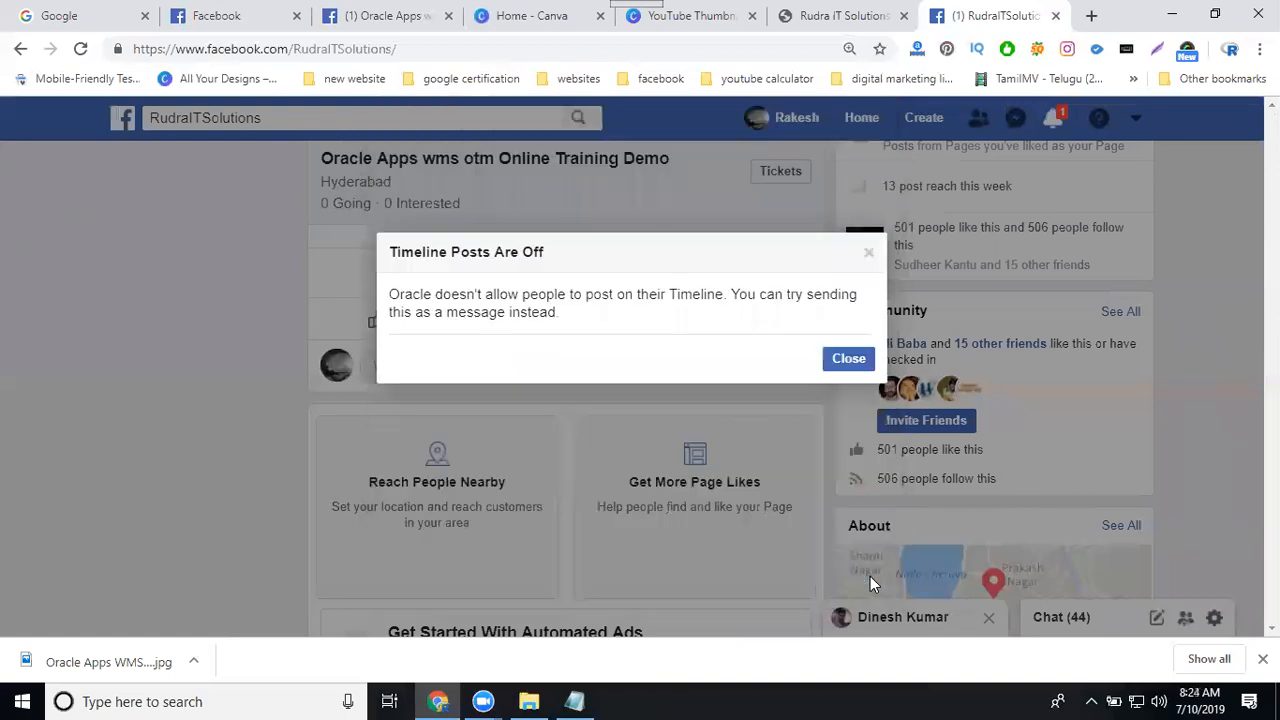
pyautogui.click(849, 361)
# Step: Share the event post in the group Oracle Fusion Online Training, Interview Tips And Jobs with the copied demo class details as its text
pyautogui.click(701, 320)
pyautogui.click(690, 388)
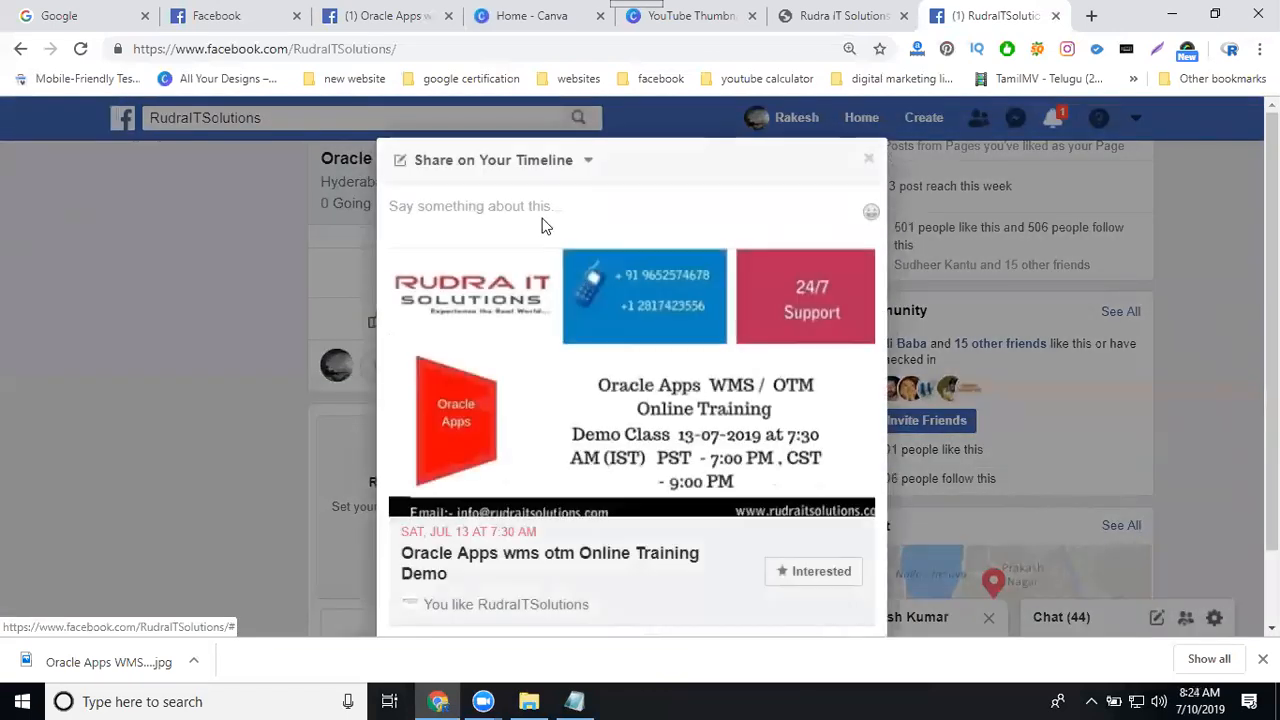
pyautogui.click(521, 163)
pyautogui.click(515, 241)
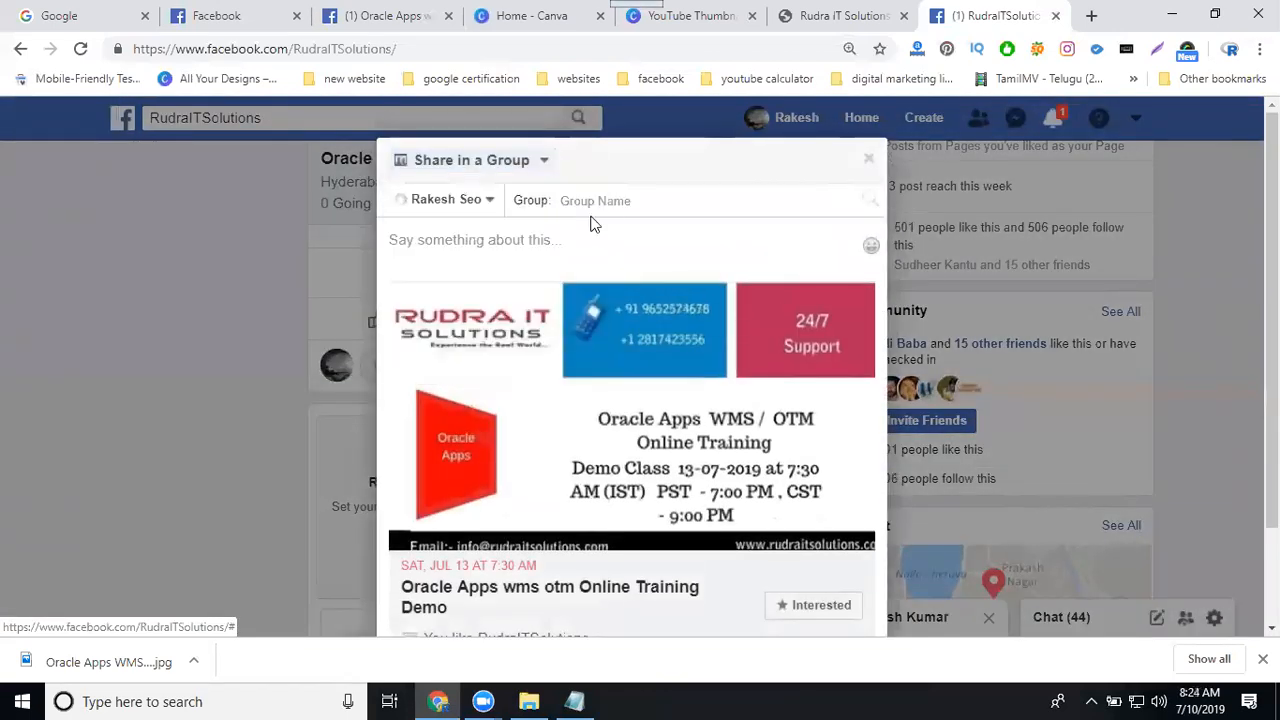
pyautogui.click(617, 200)
pyautogui.write('ora')
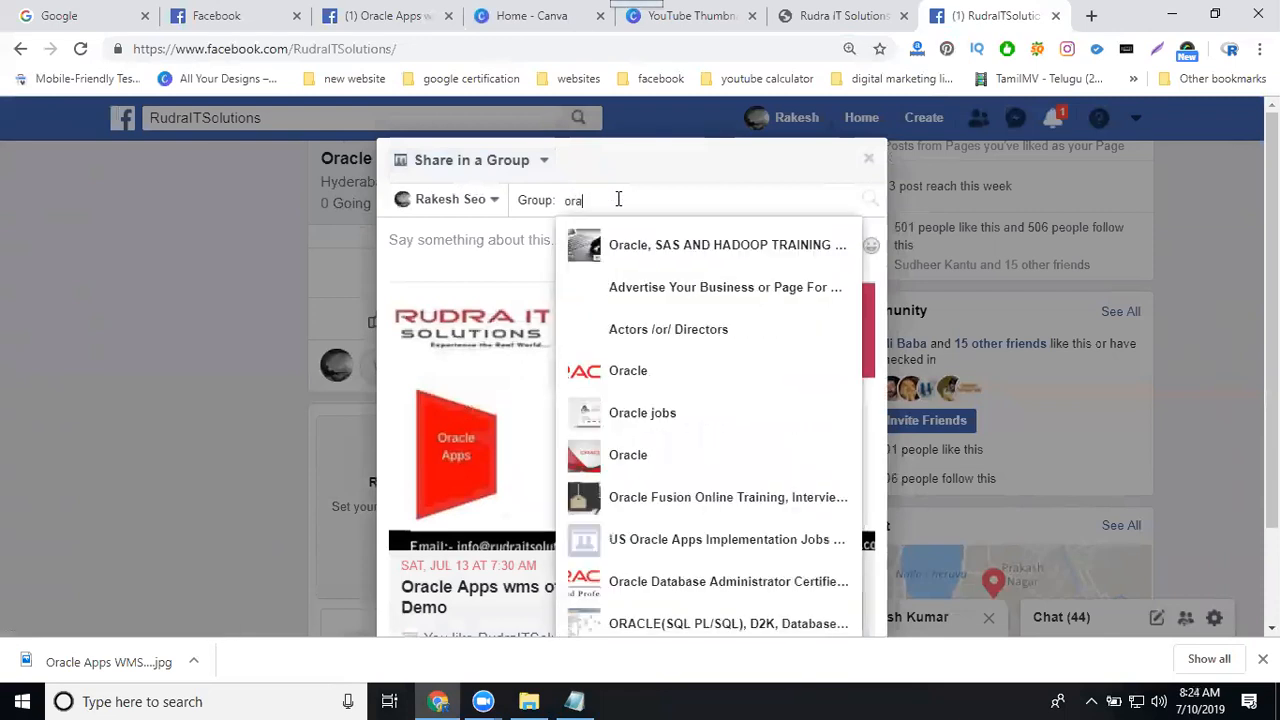
pyautogui.write('cle')
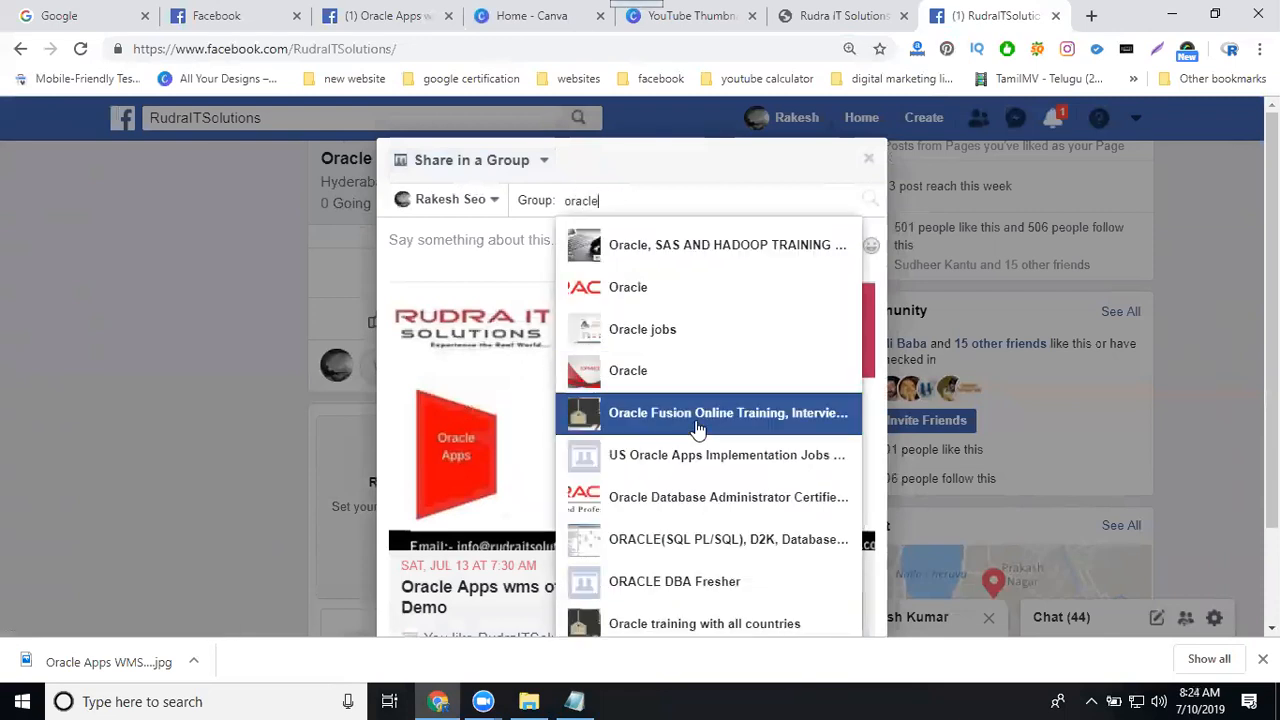
pyautogui.click(694, 420)
pyautogui.click(597, 255)
pyautogui.hotkey('ctrl', 'v')
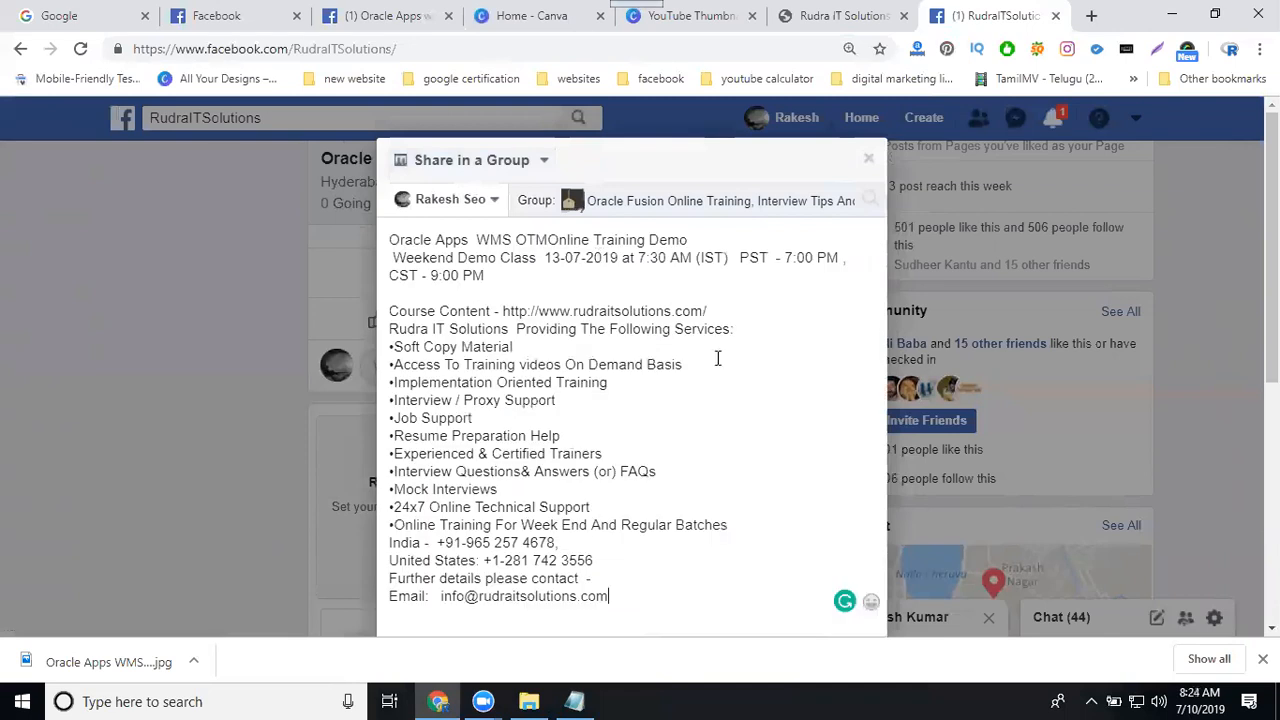
pyautogui.click(840, 582)
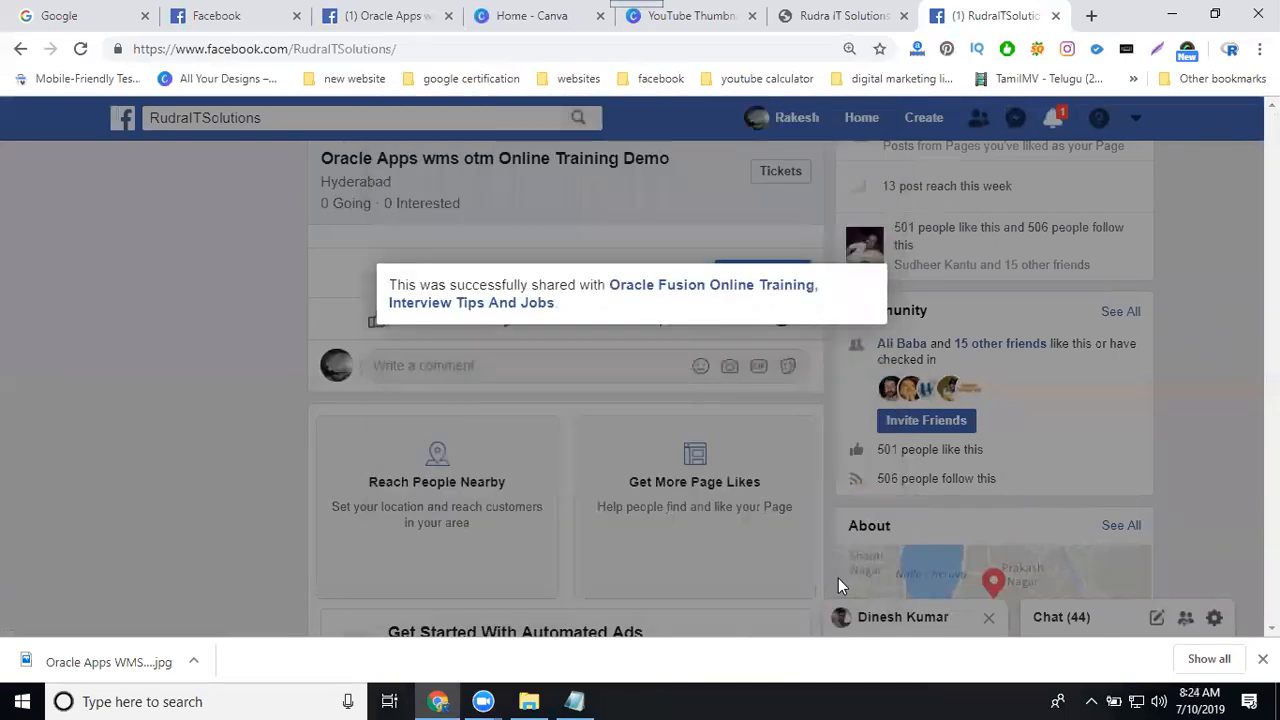
pyautogui.click(163, 396)
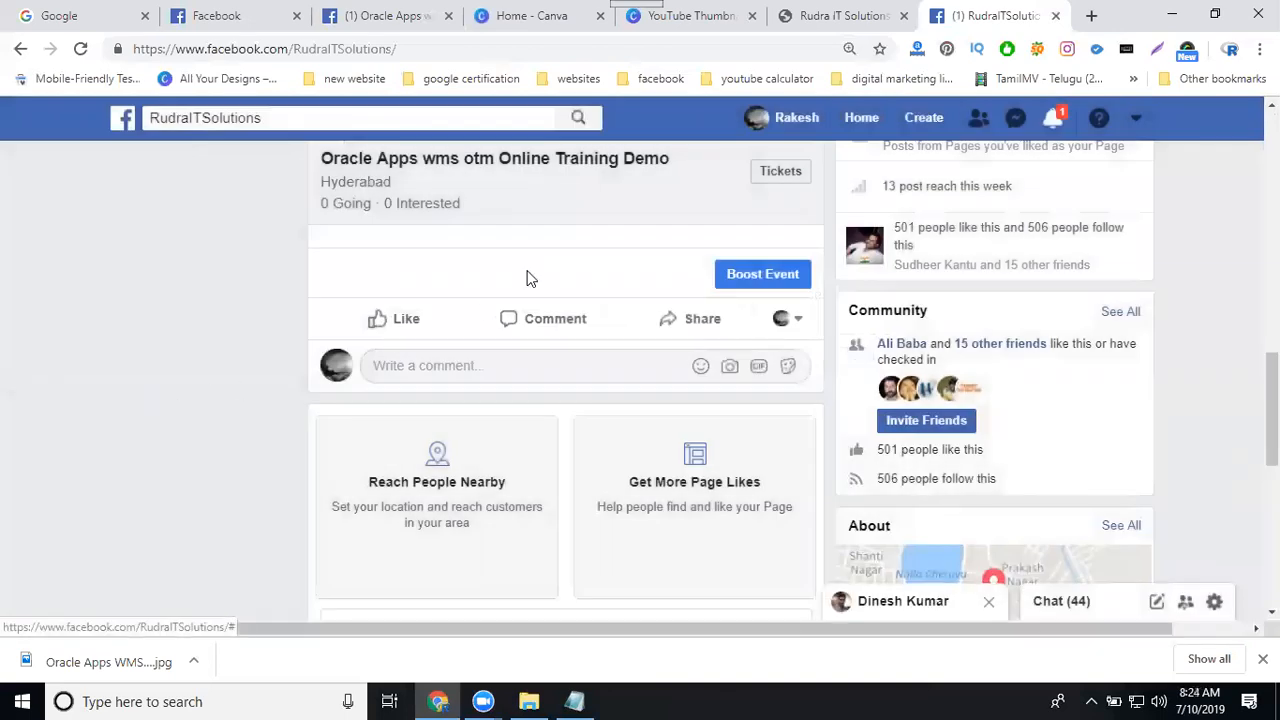
# Step: Reload the RudraITSolutions page
pyautogui.scroll(1, 450, 297)
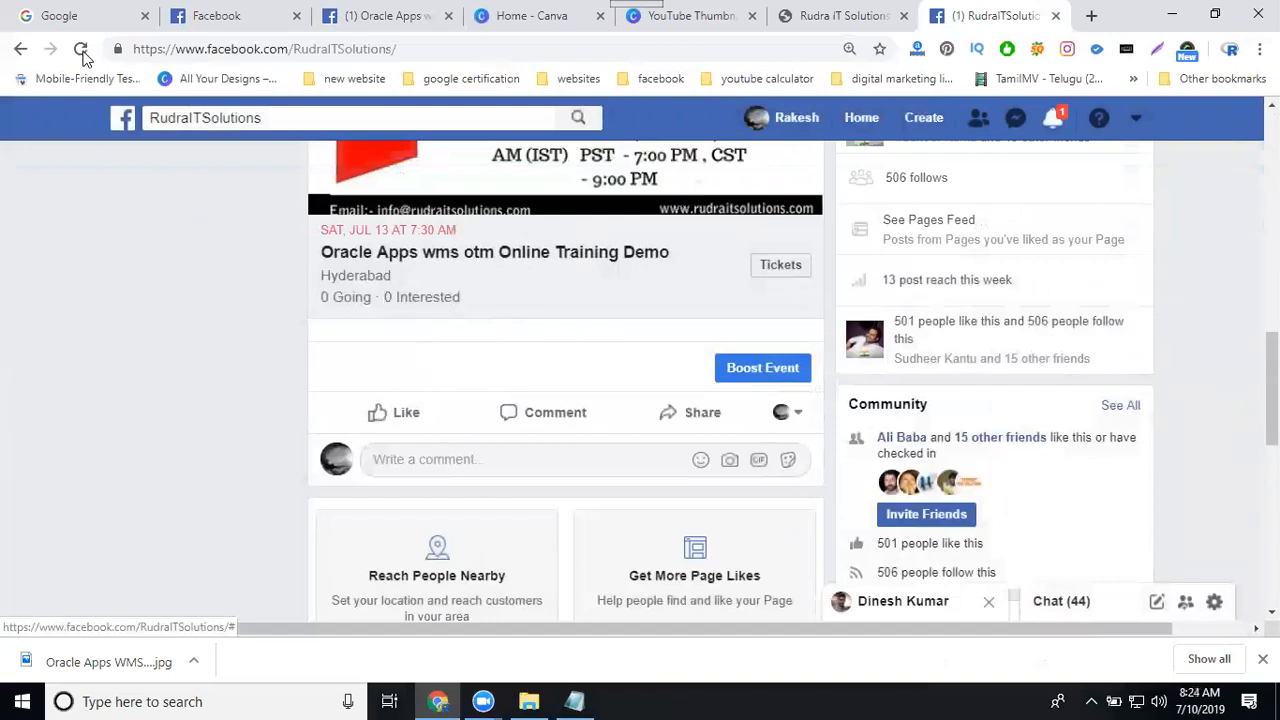
pyautogui.click(81, 49)
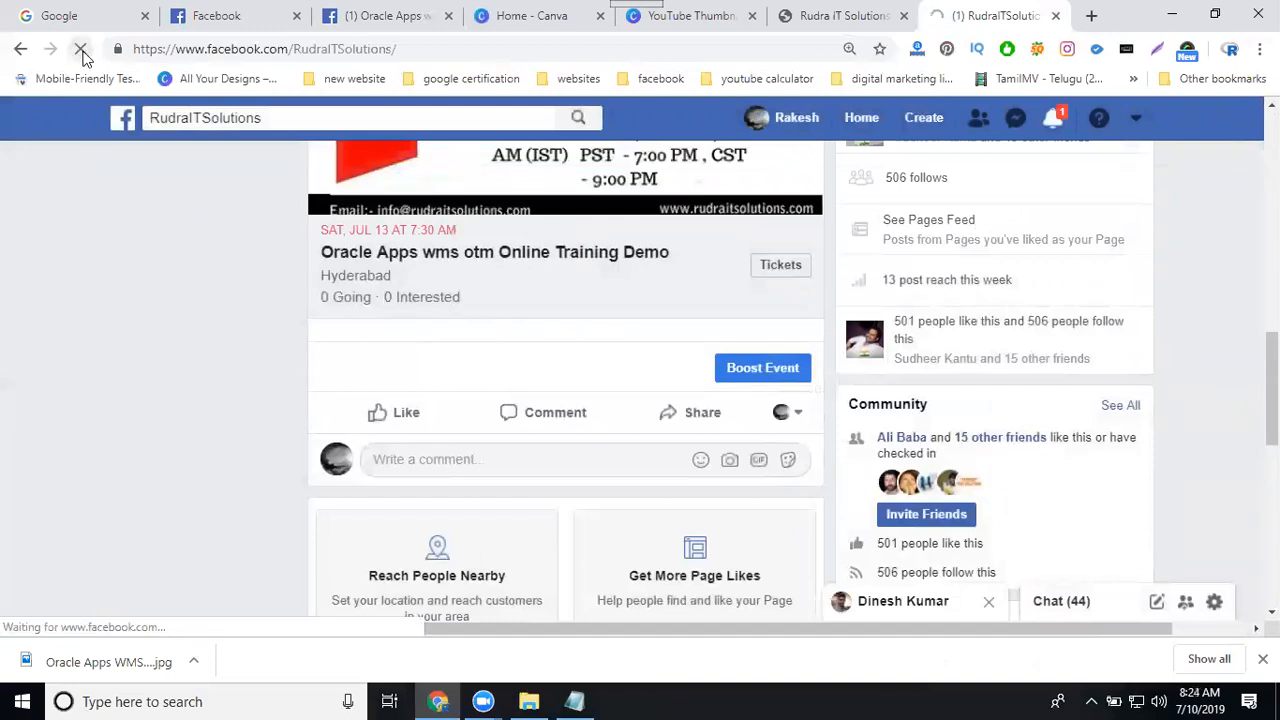